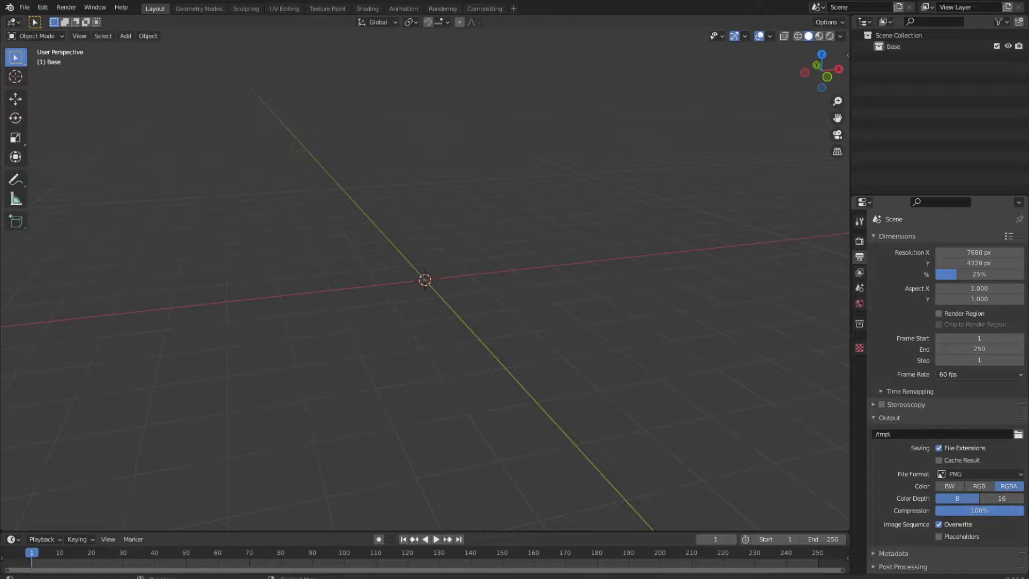
Step: Switch to the top view and add a mesh plane at the world origin
middle_click_drag(703, 263, 677, 293)
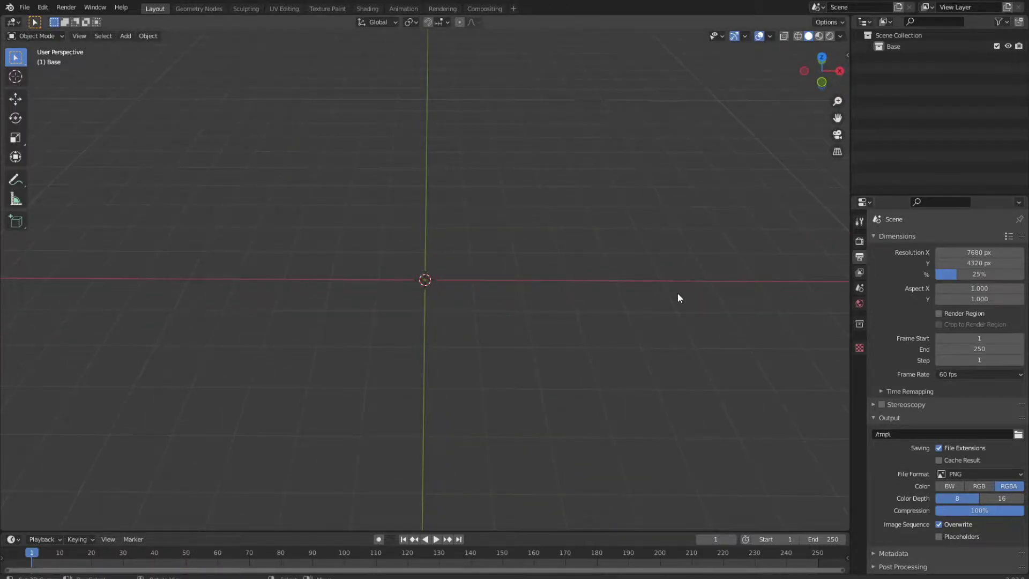
key("KP_7")
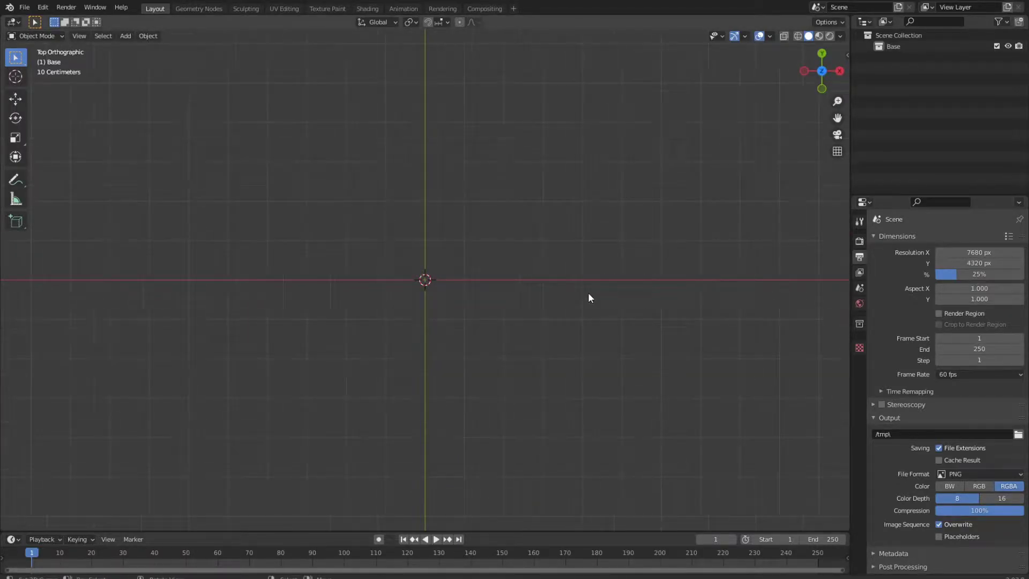
key("shift+a")
mouse_move(588, 296)
left_click(639, 292)
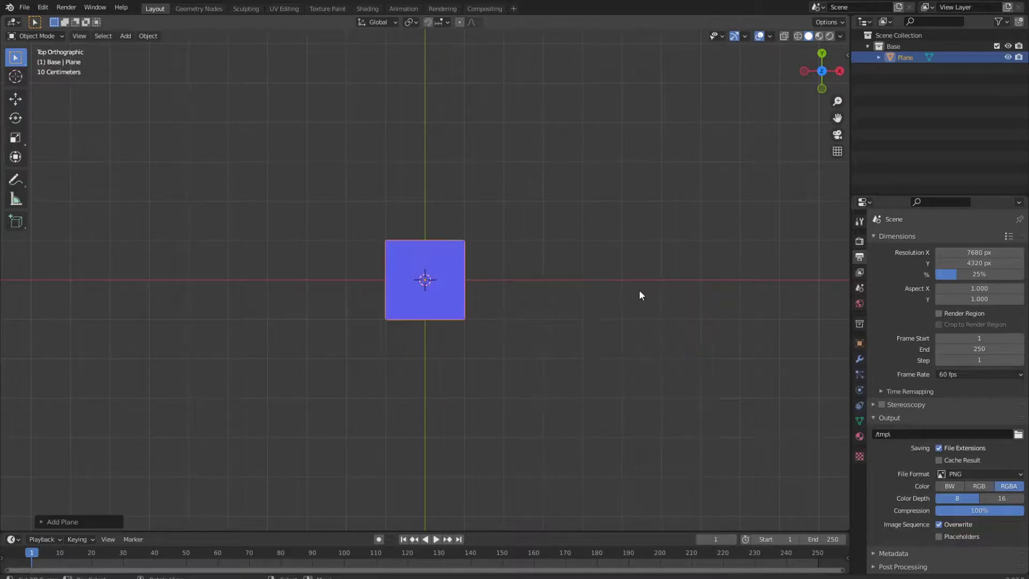
Step: Turn off the Face Orientation overlay in the viewport and delete the plane
left_click(769, 36)
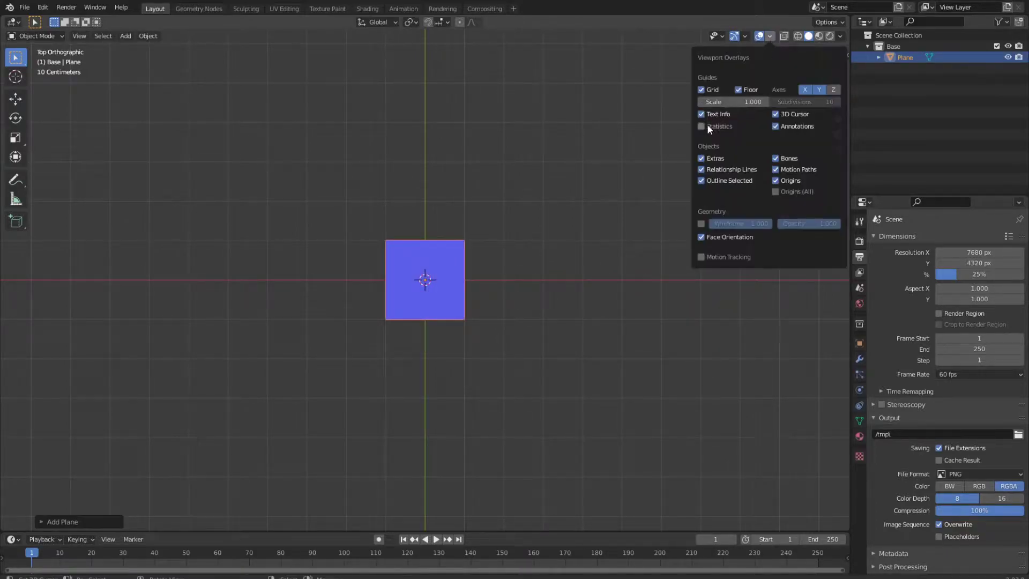
left_click(702, 237)
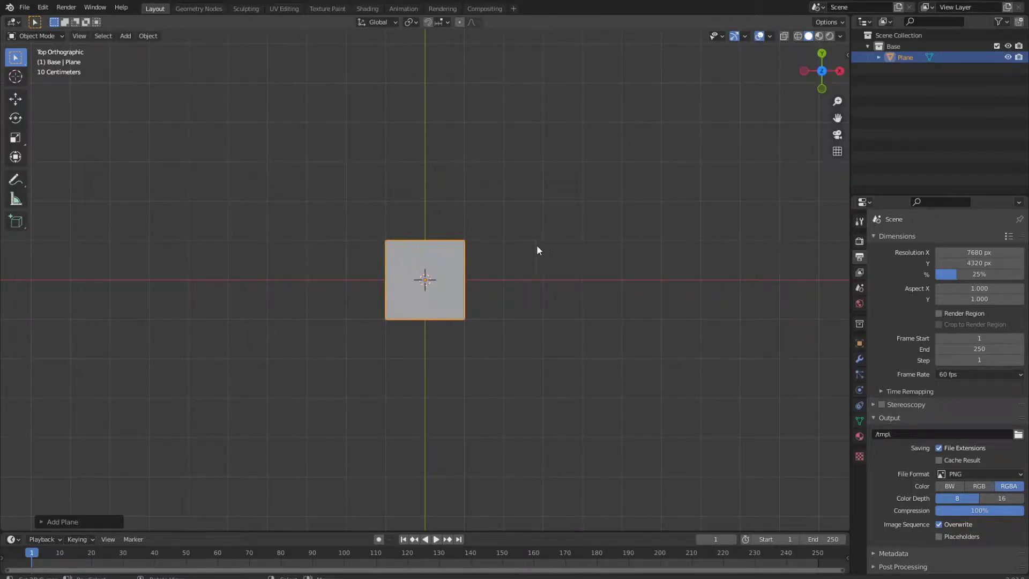
key("Delete")
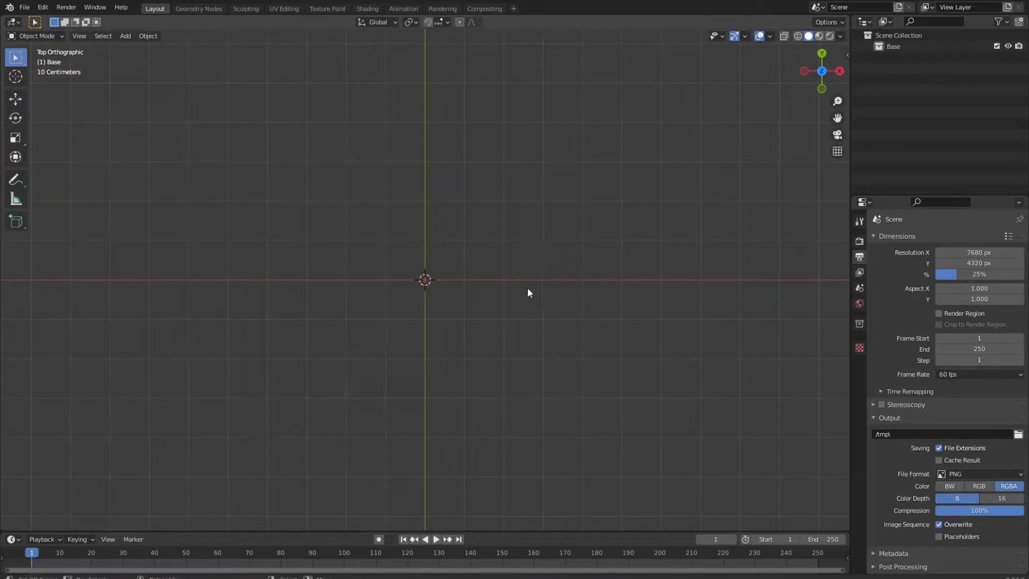
Step: Add a new mesh plane at the world origin in the Base collection
key("shift+a")
mouse_move(498, 274)
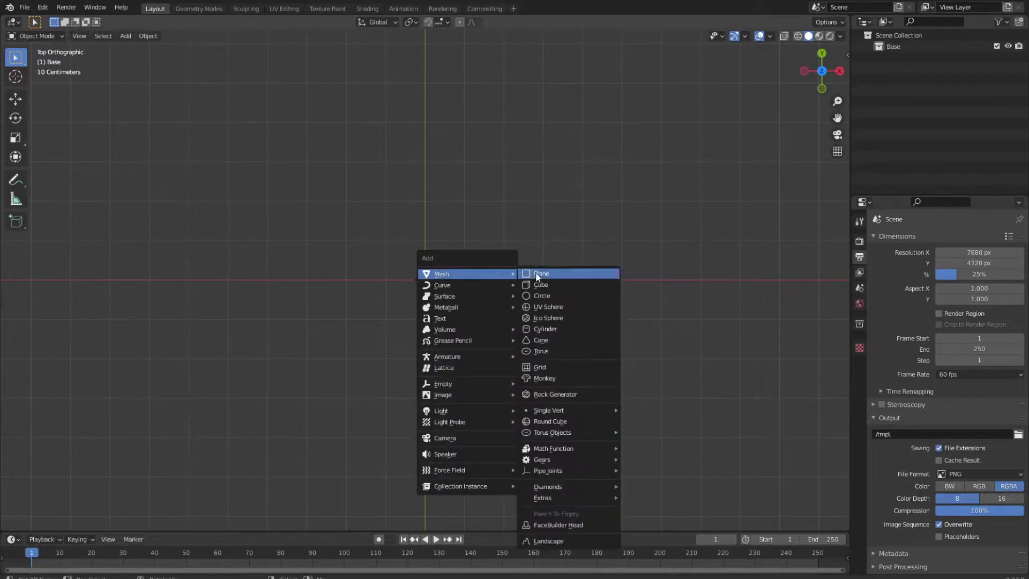
left_click(542, 274)
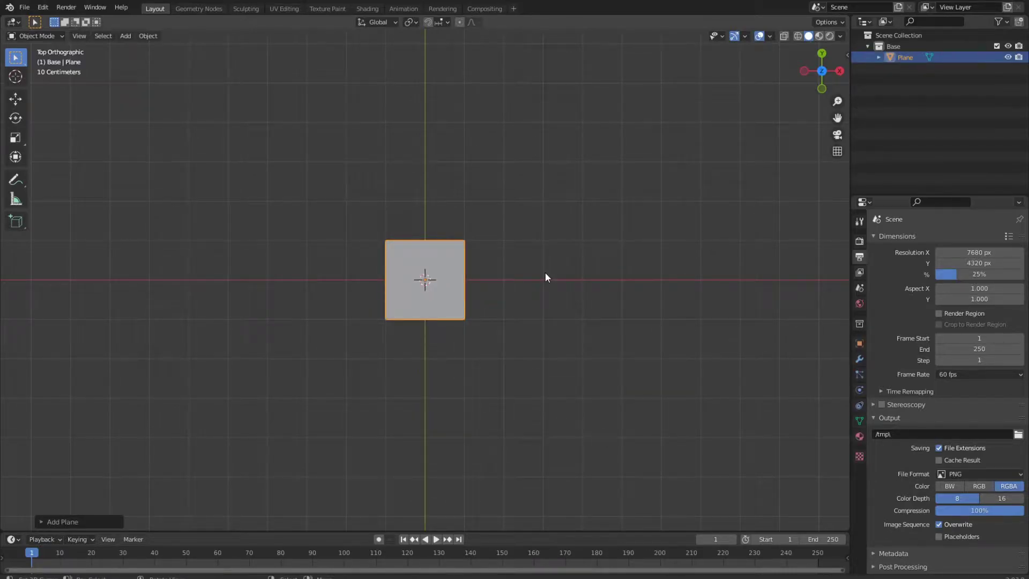
Step: In Edit Mode, extrude the plane's upper edge 1 m along the Y axis
key("Tab")
key("1")
scroll(444, 244, "up", 3)
left_click(355, 213)
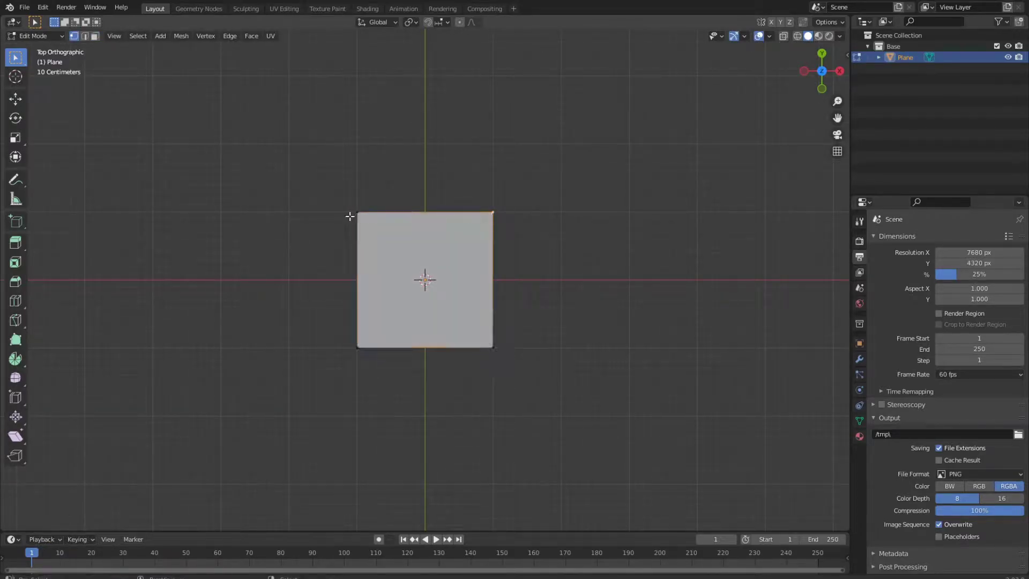
key("g")
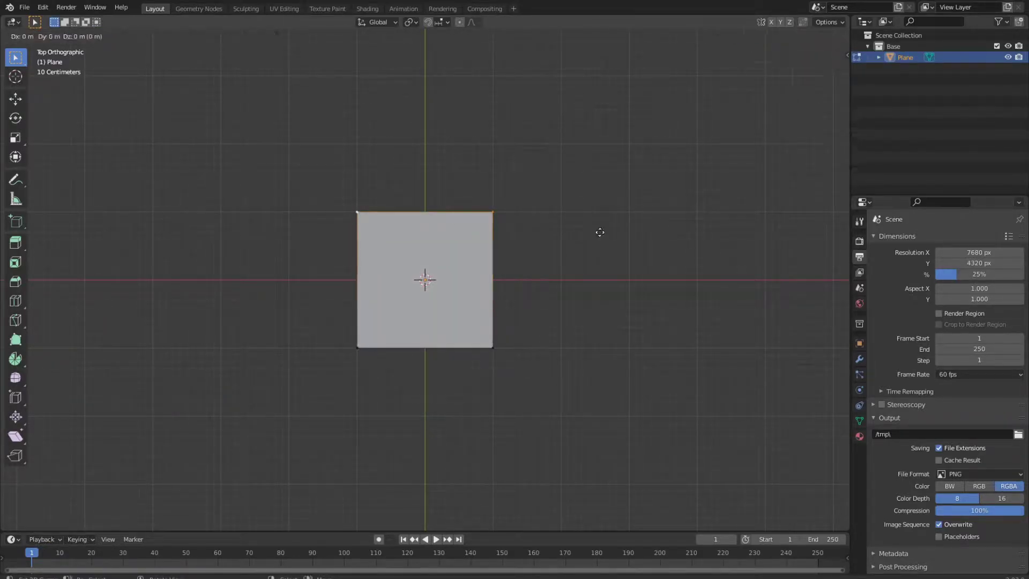
key("y")
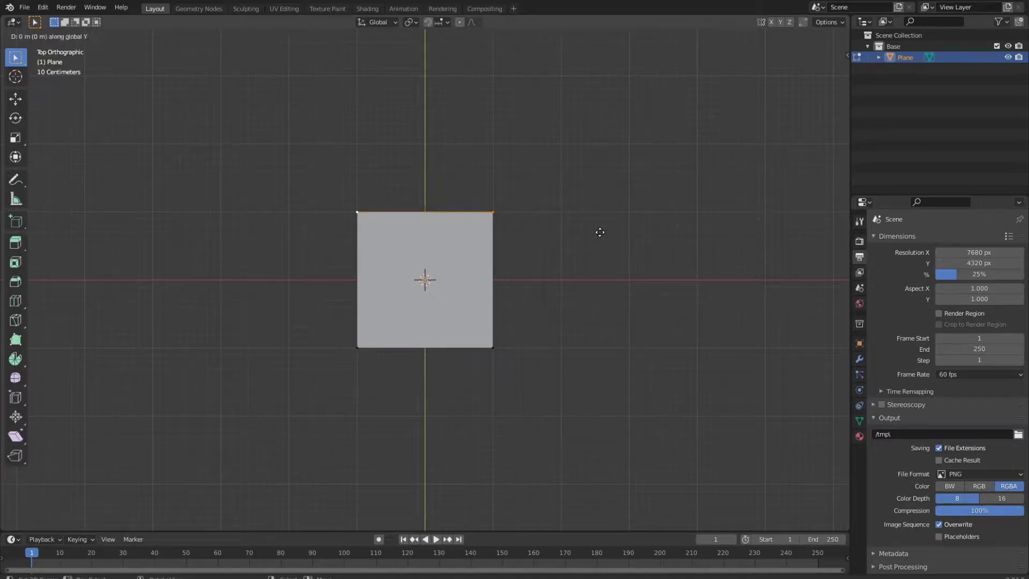
key("1")
key("Return")
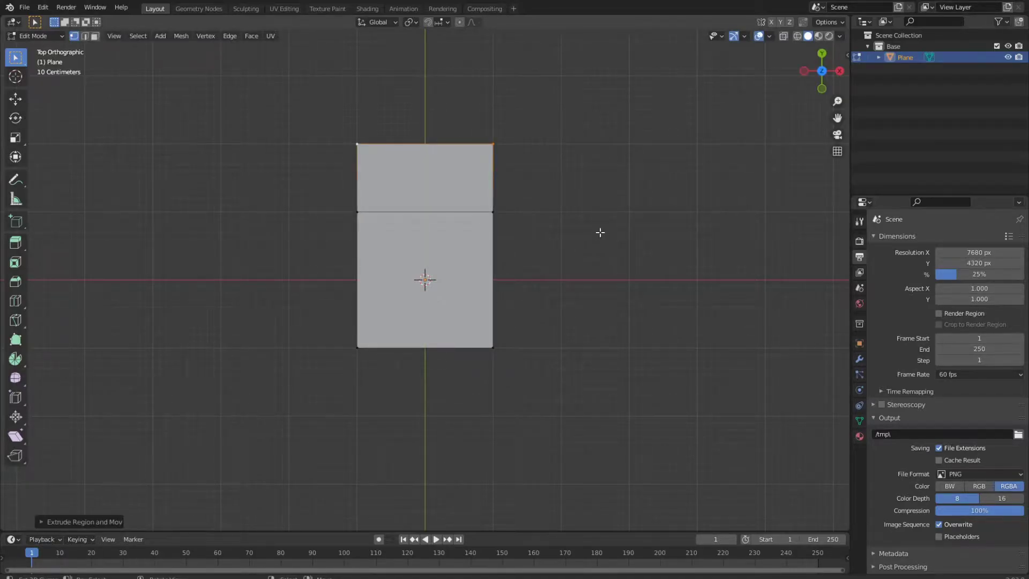
Step: Extrude the plane's lower edge -1 m along the Y axis
left_click(422, 348)
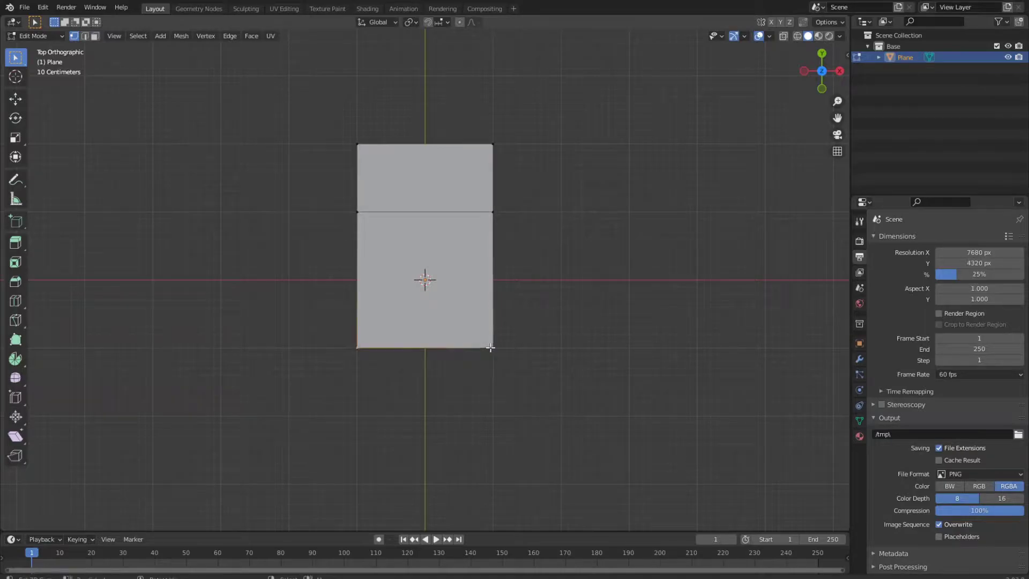
key("e")
key("y")
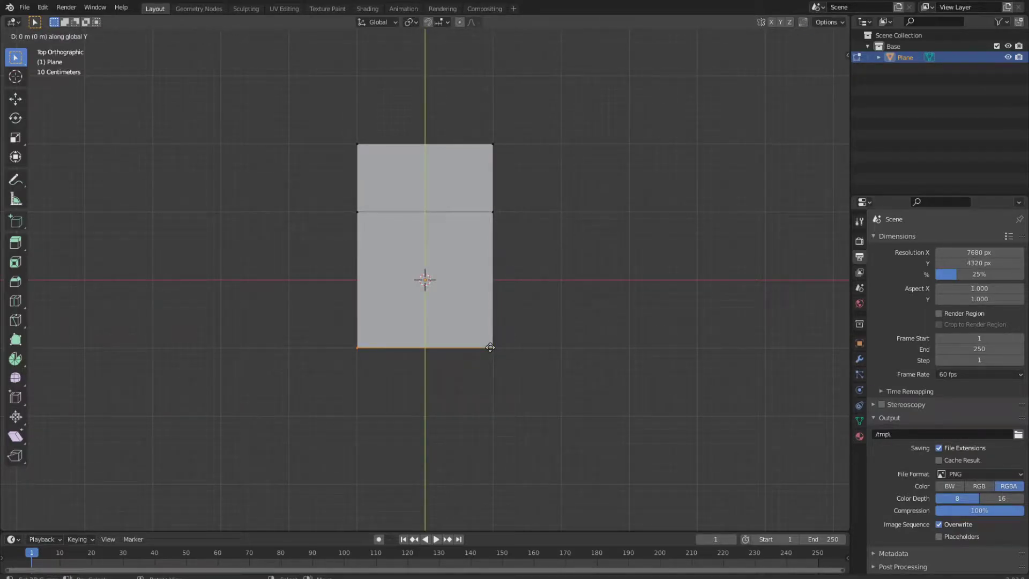
type("-1")
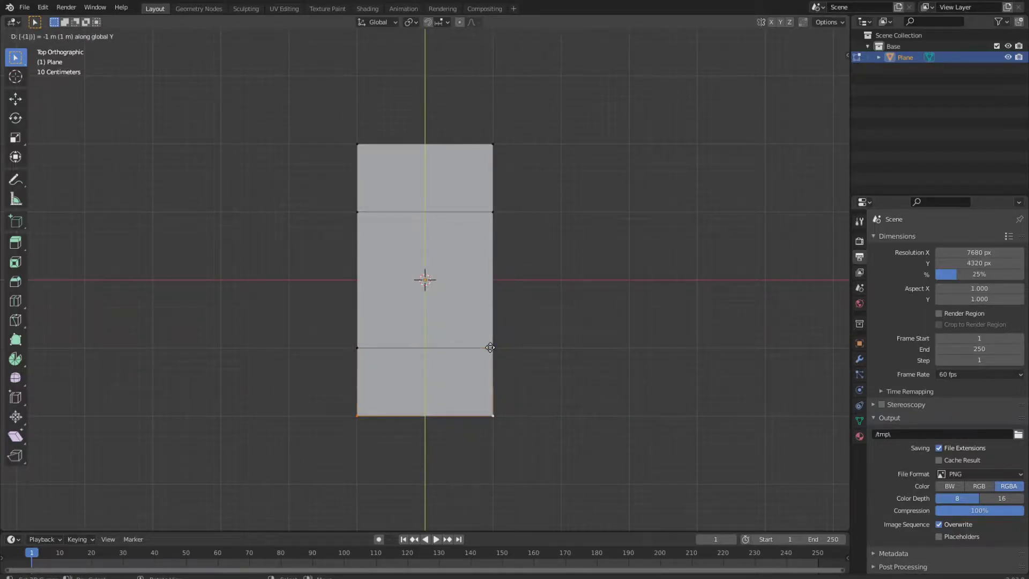
key("Return")
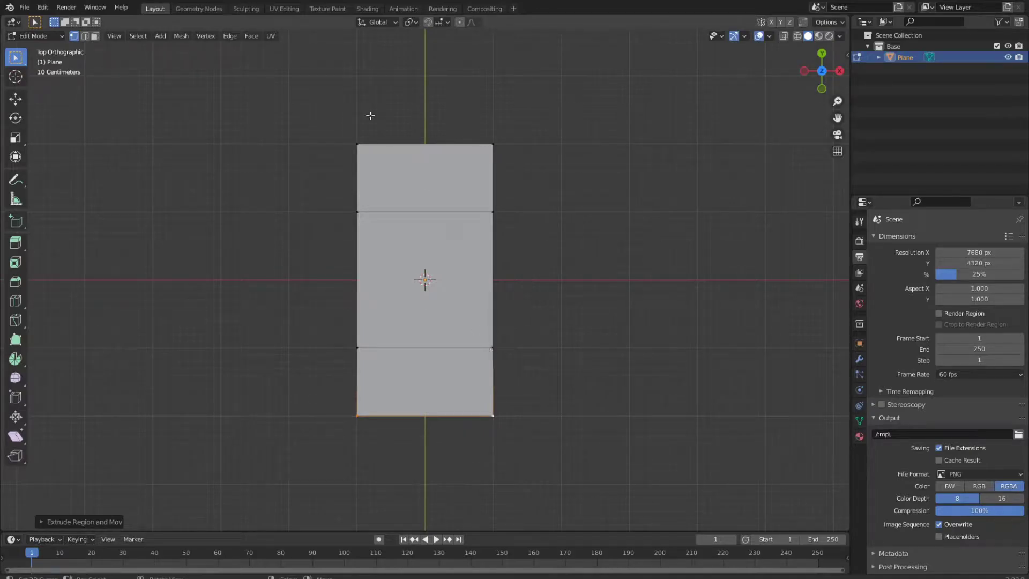
Step: Merge the two lowest vertices at their center, and likewise the two uppermost vertices, to form pointed ends
key("m")
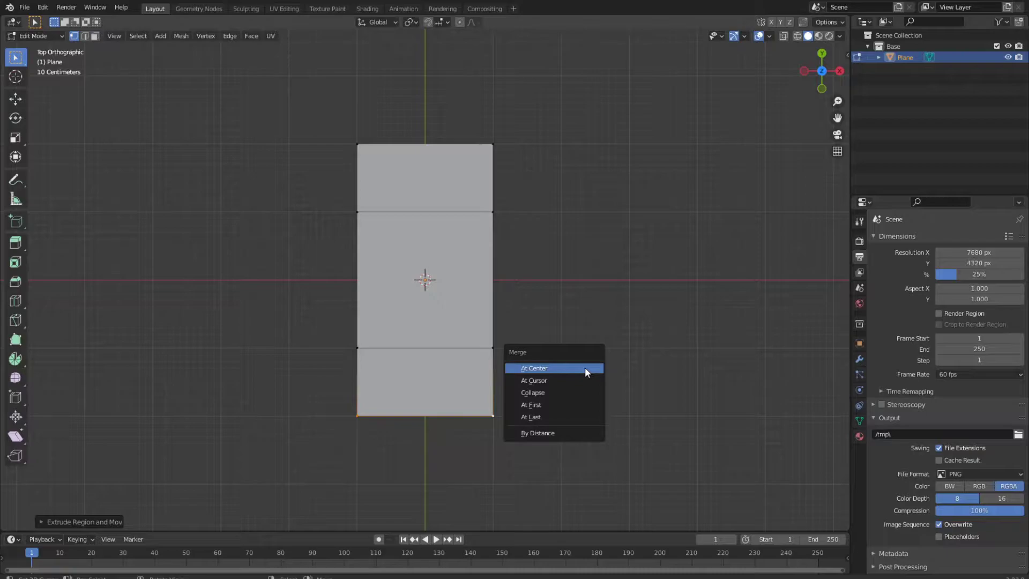
left_click(586, 368)
left_click(335, 136, "shift")
key("m")
left_click(660, 193)
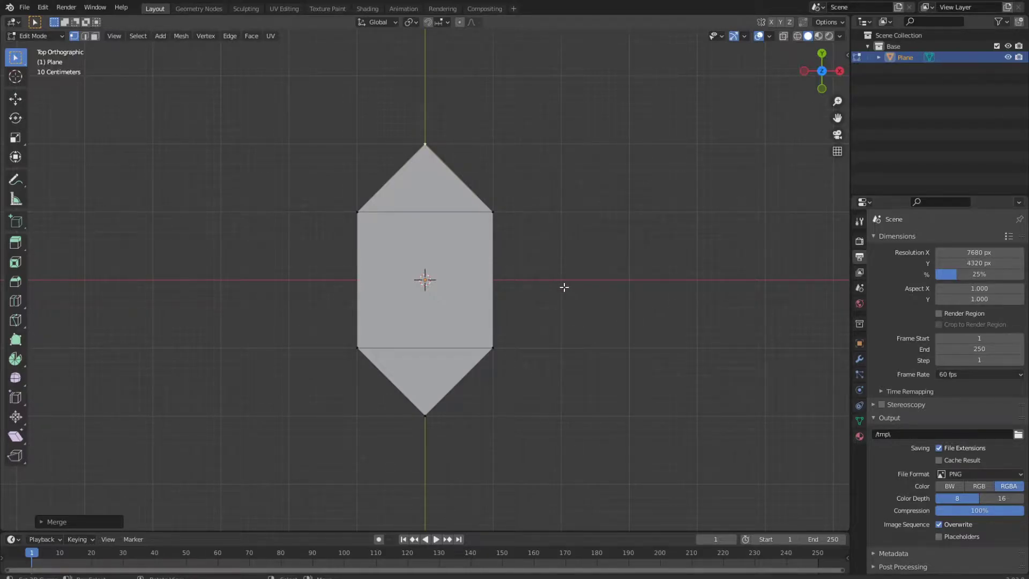
Step: Scale the two long side edges along X to about 0.76 to narrow the shape
key("2")
left_click(495, 276)
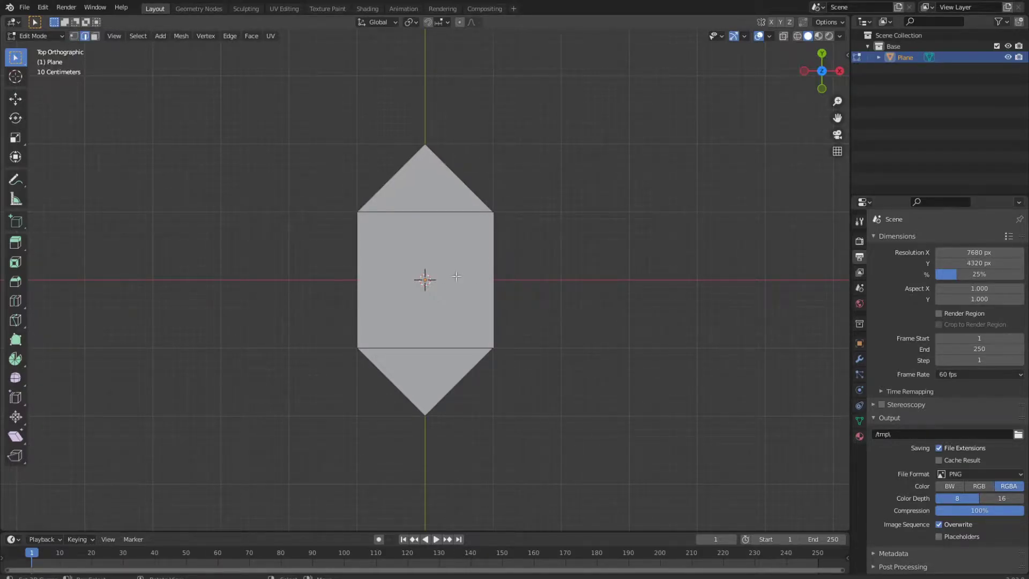
left_click(357, 265, "shift")
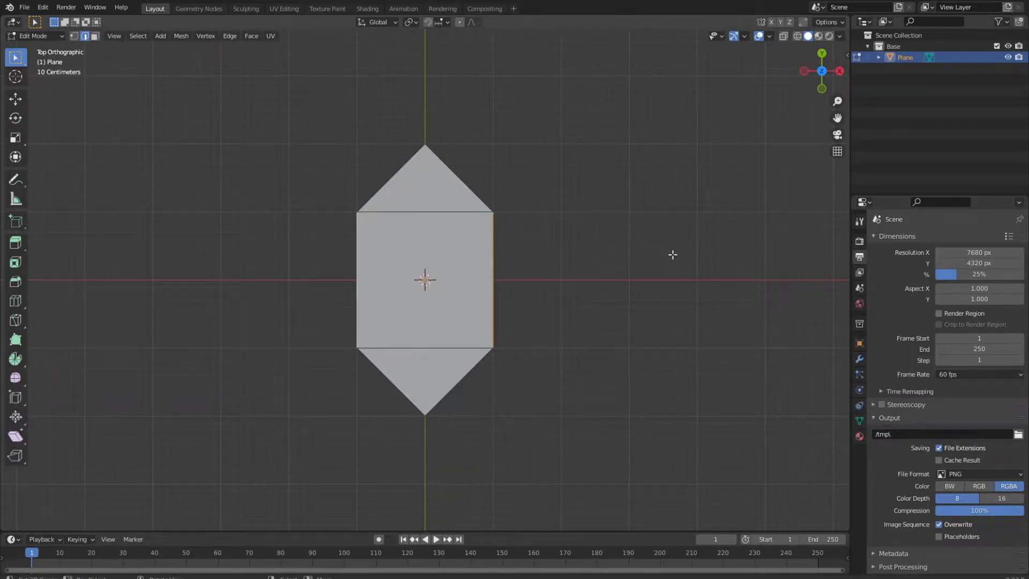
key("s")
key("x")
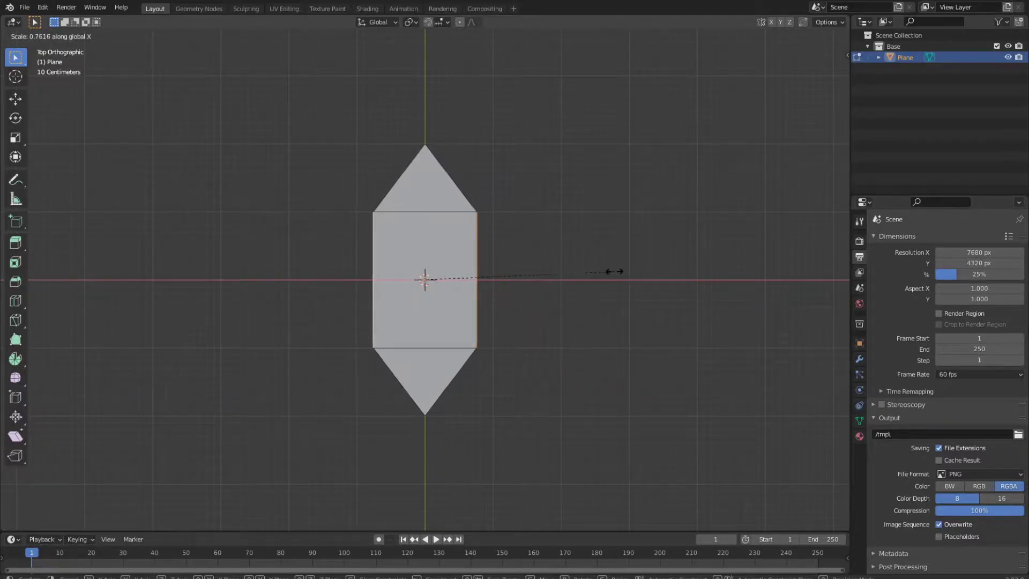
left_click(614, 272)
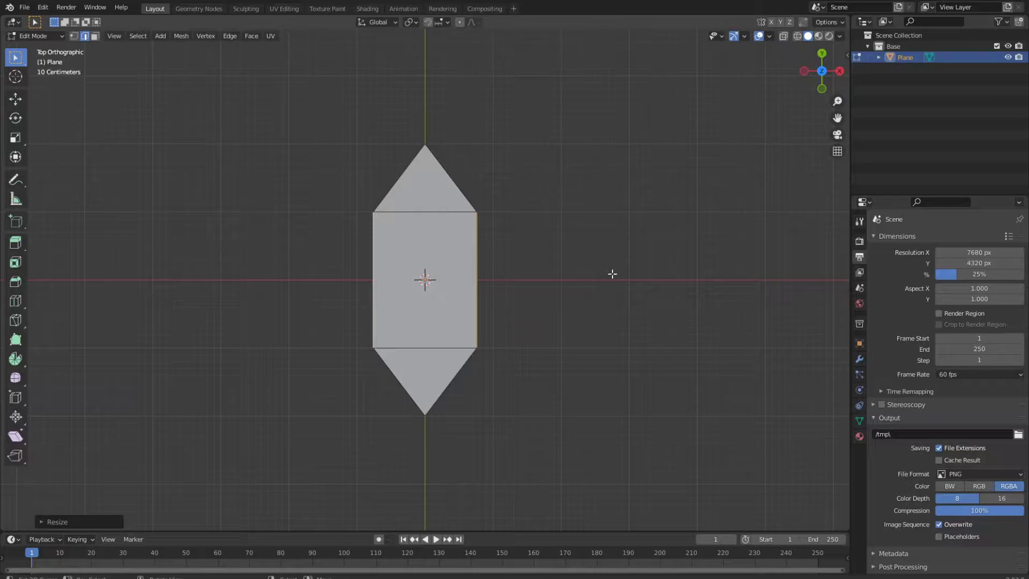
left_click(615, 274)
Step: Extrude the whole mesh practically in place and scale the extruded geometry up to about 1.4 to form an outer outline
key("1")
scroll(614, 273, "up", 3)
scroll(615, 273, "down", 1)
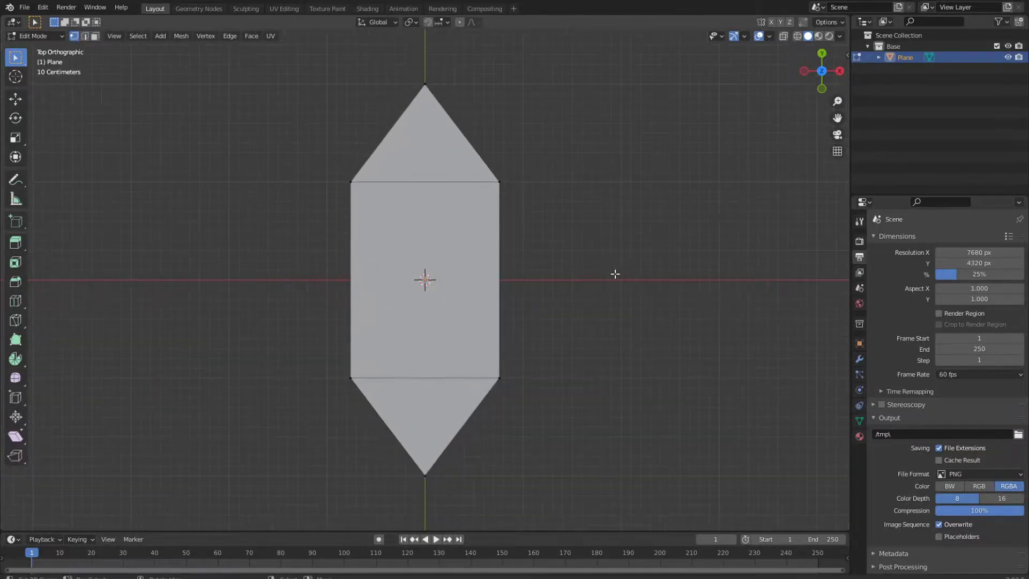
middle_click_drag(605, 260, 634, 251, "shift")
scroll(633, 251, "down", 1)
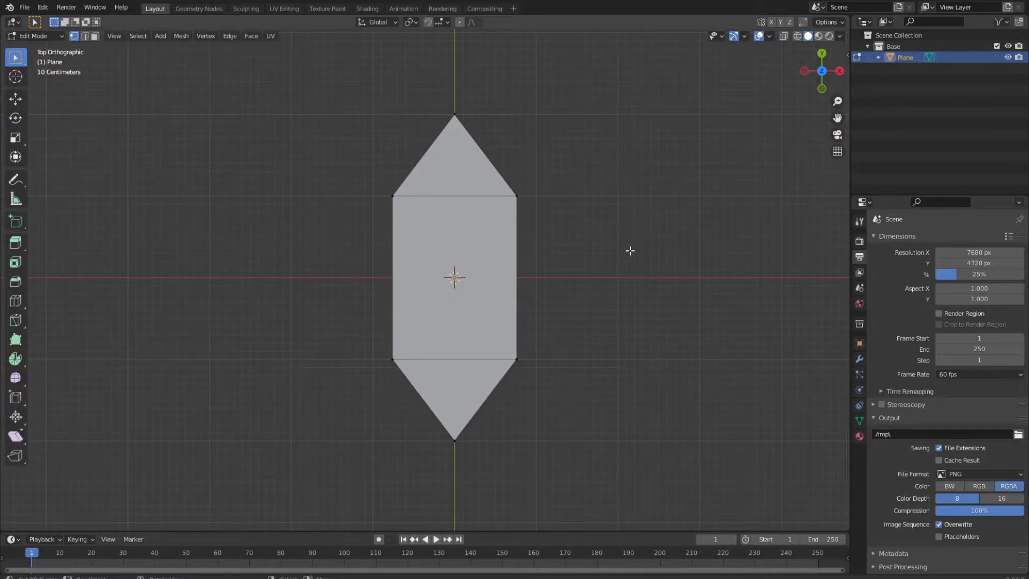
key("a")
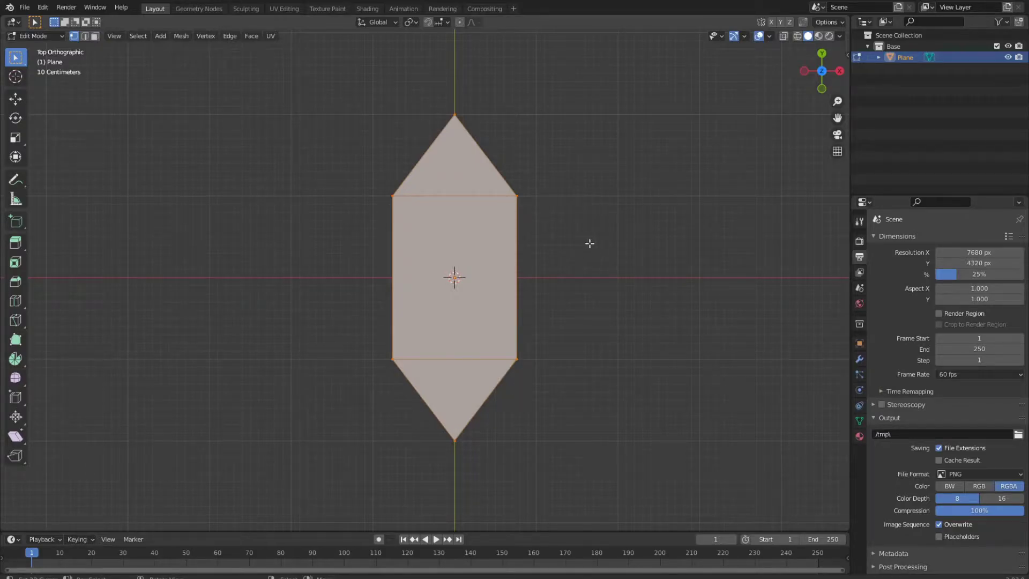
key("e")
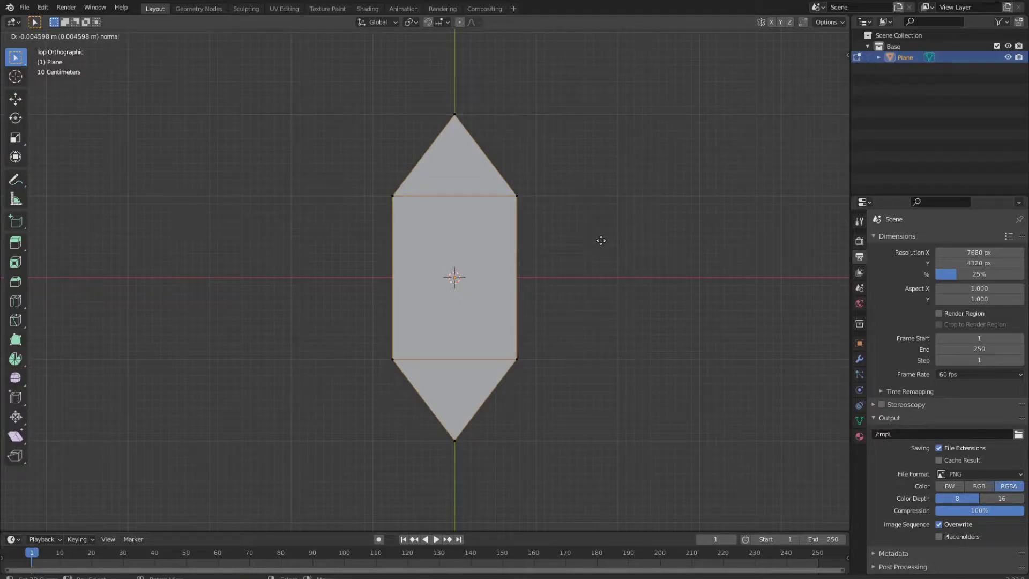
left_click(601, 241)
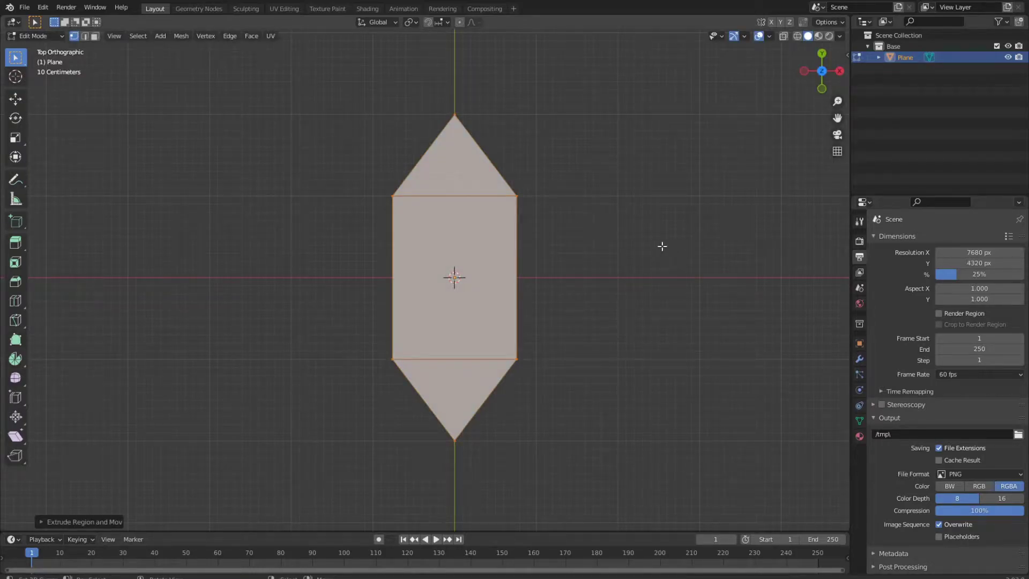
key("s")
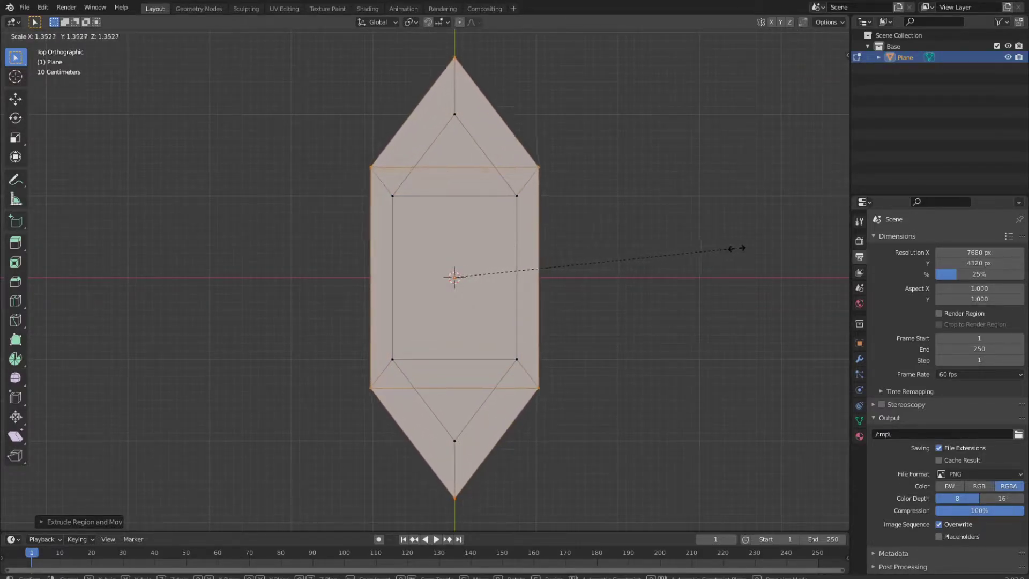
left_click(740, 247)
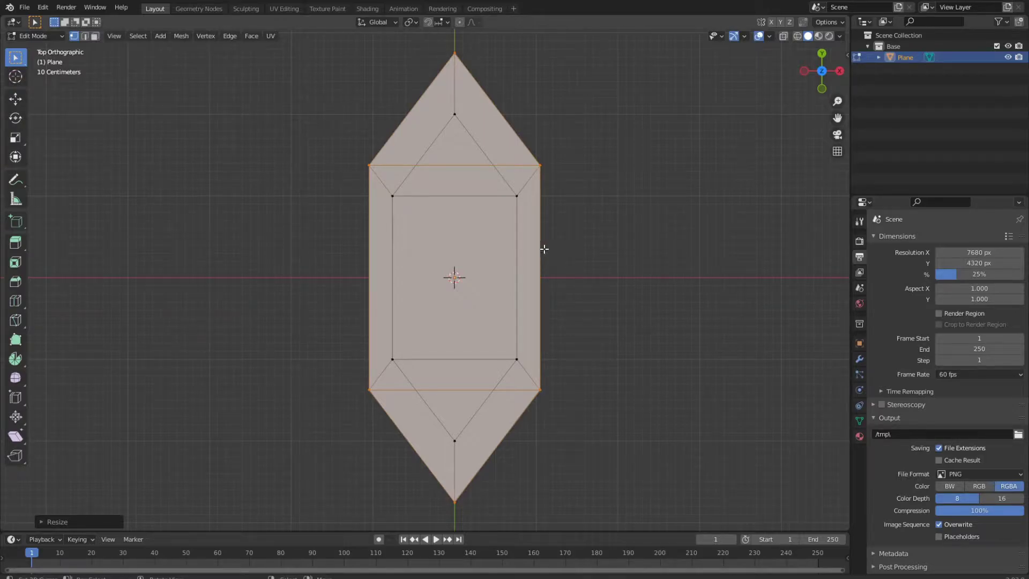
Step: Scale the outer outline's two long side edges along X to about 1.13
key("2")
key("alt+a")
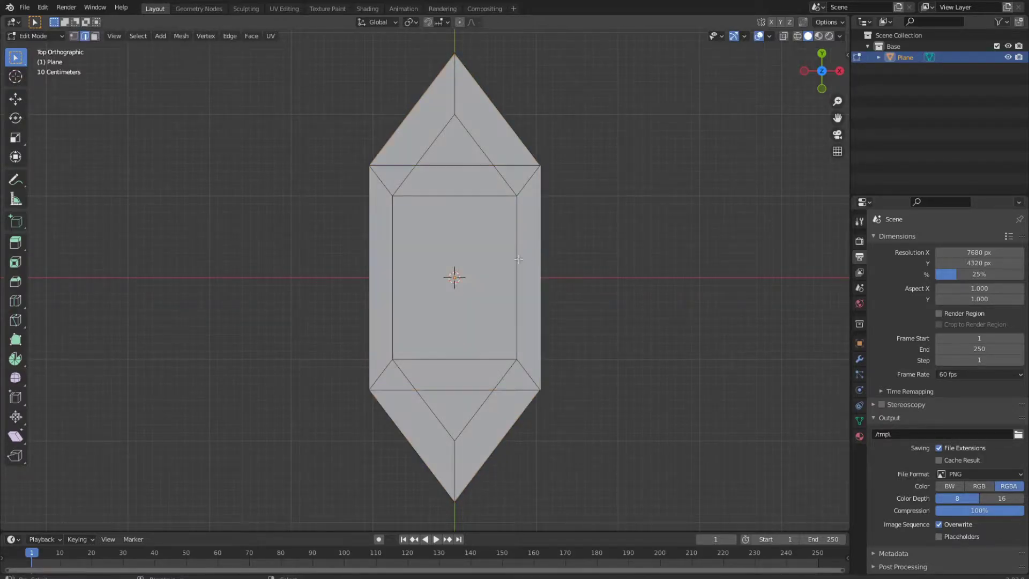
left_click(364, 265)
key("s")
key("x")
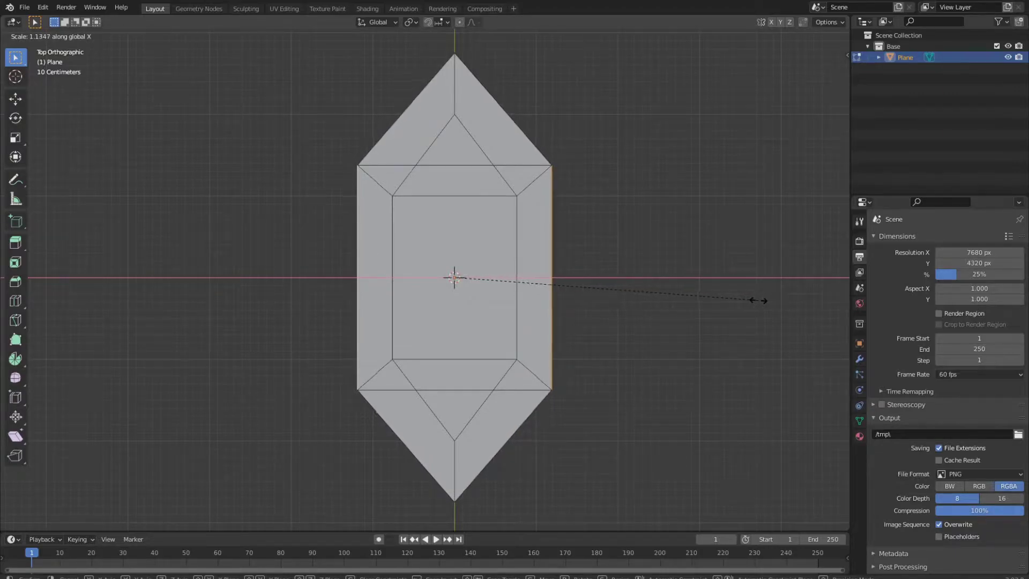
left_click(758, 300)
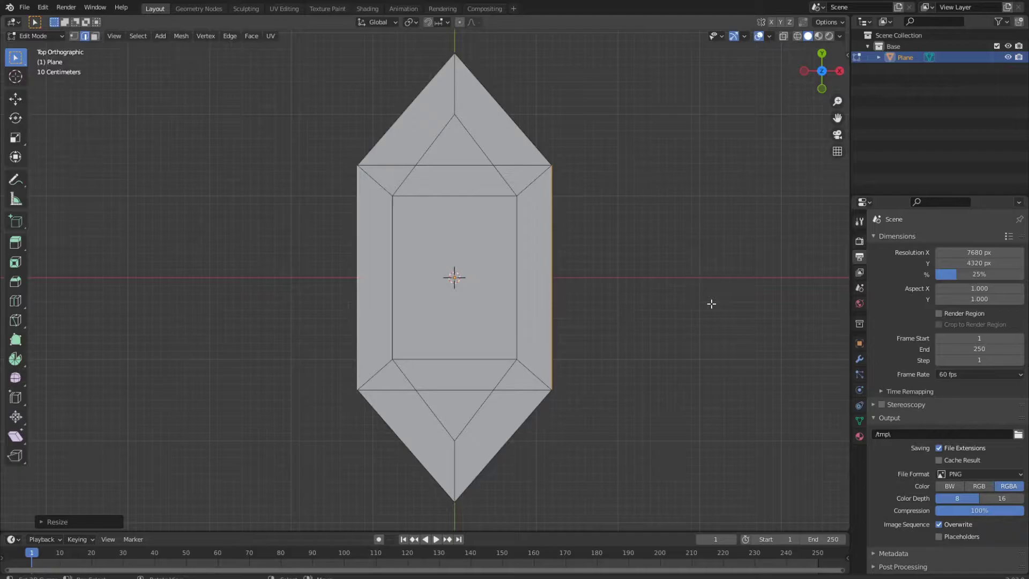
Step: Dissolve the four horizontal edges that cross the inner and outer outlines at the base of the pointed ends
left_click(508, 165)
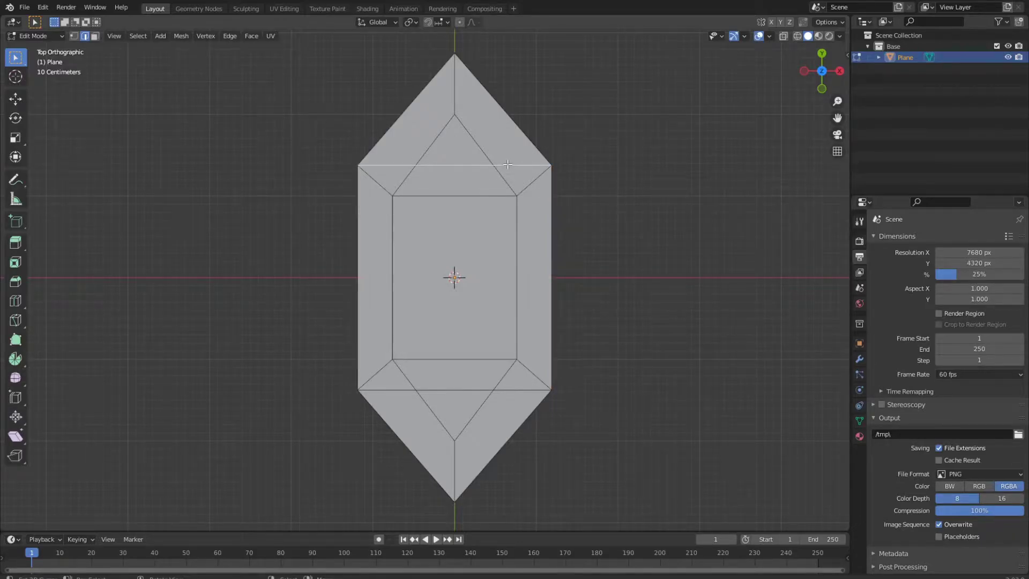
left_click(458, 196, "shift")
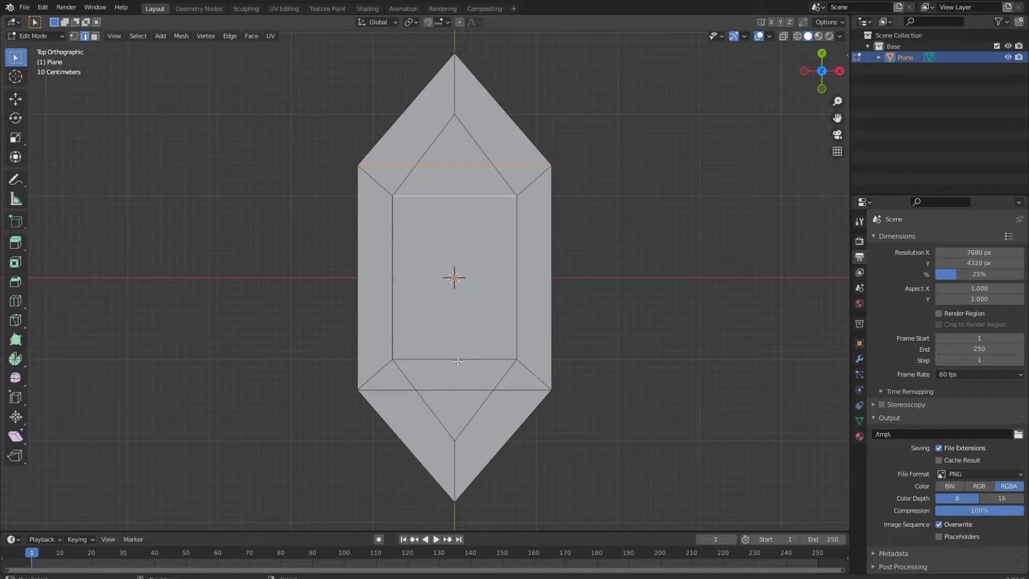
left_click(458, 359, "shift")
left_click(458, 390, "shift")
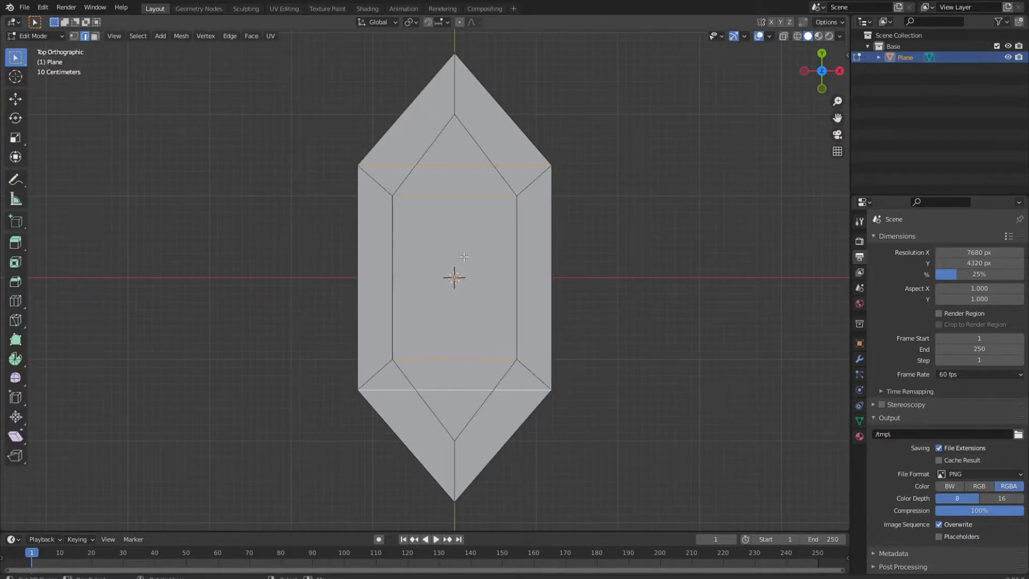
key("x")
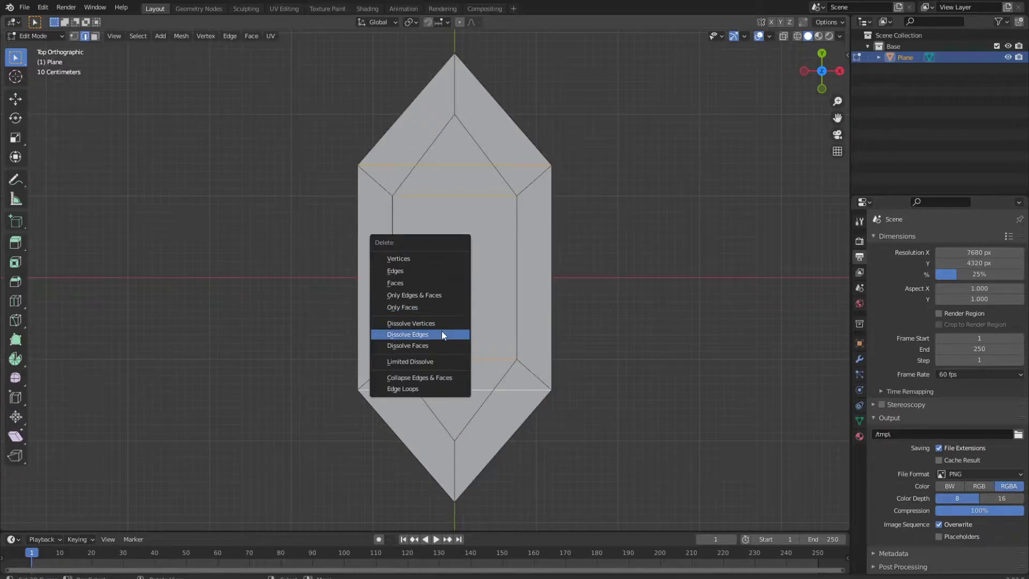
left_click(443, 333)
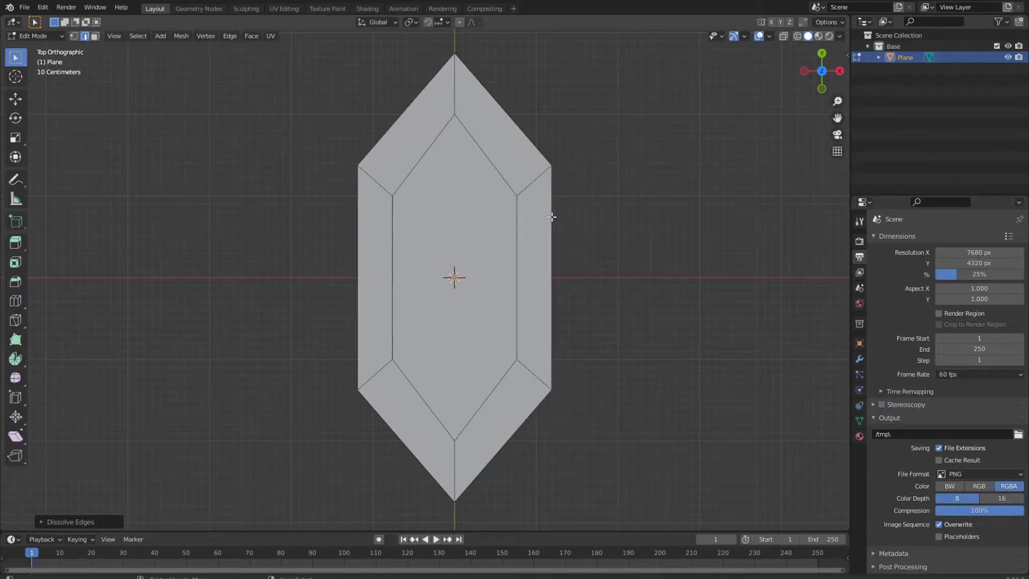
Step: Move the outer outline down about 0.3 m along Z in the front view to bevel the sides
key("a")
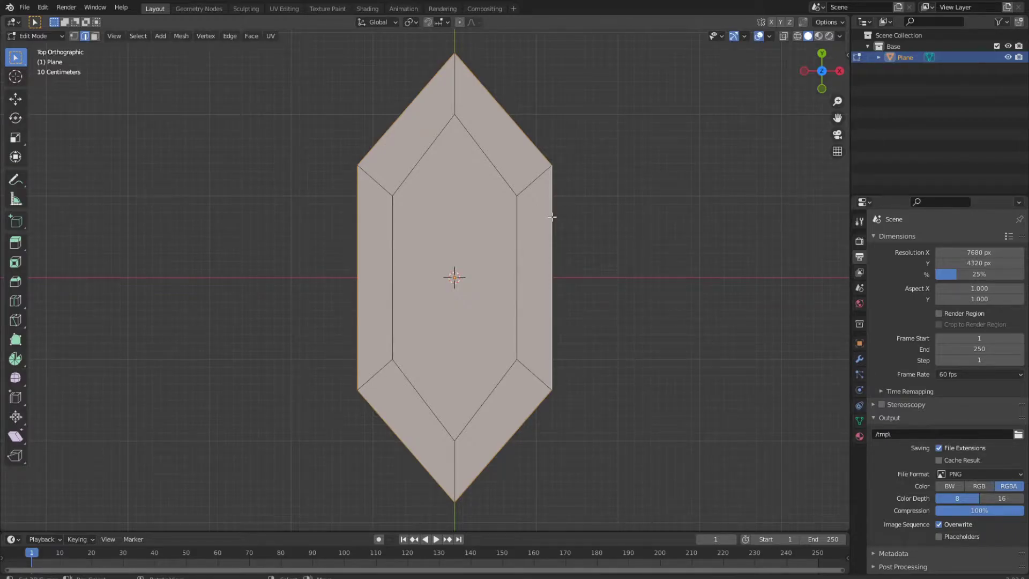
key("KP_1")
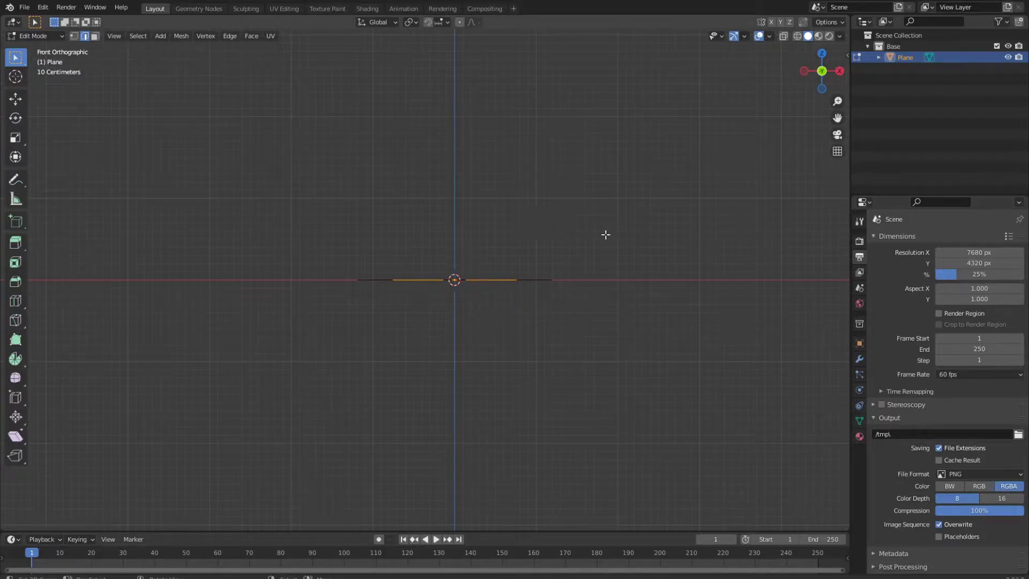
key("g")
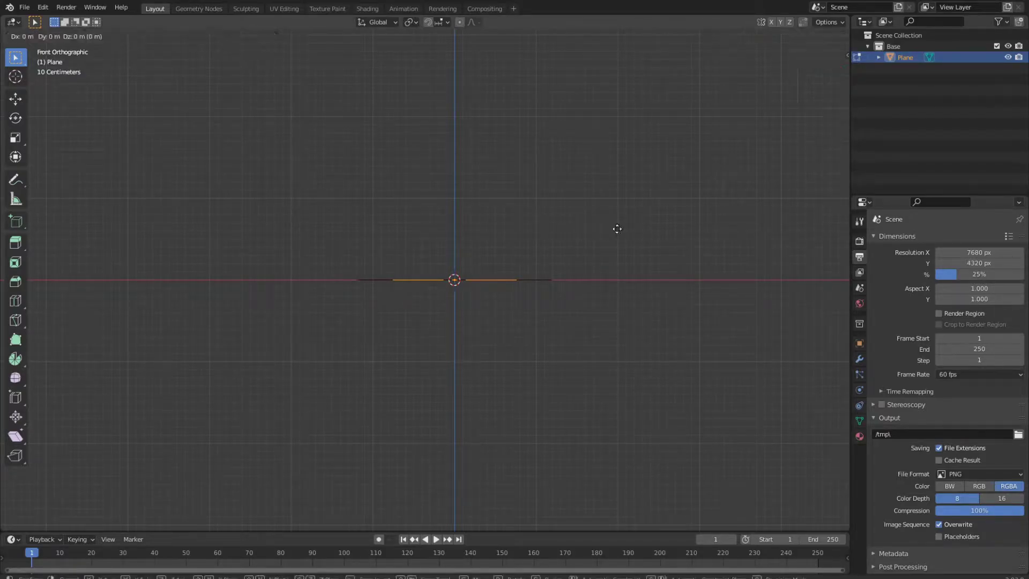
key("z")
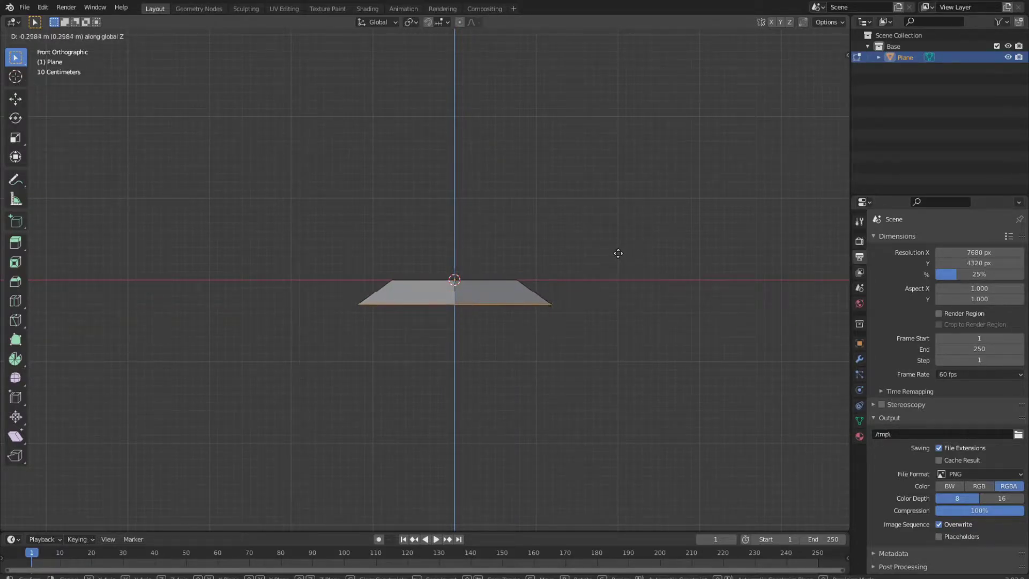
left_click(618, 253)
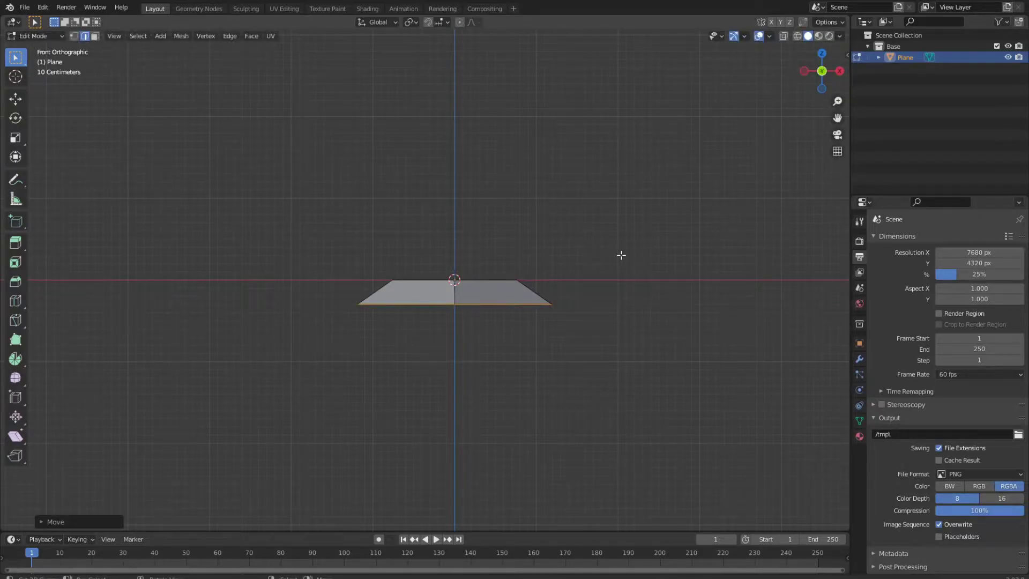
Step: Move the entire mesh up about 0.3 m along Z so its lower outline sits at the origin's height
scroll(621, 255, "up", 5)
middle_click_drag(650, 255, 592, 216, "shift")
scroll(591, 216, "up", 2)
scroll(592, 216, "down", 1)
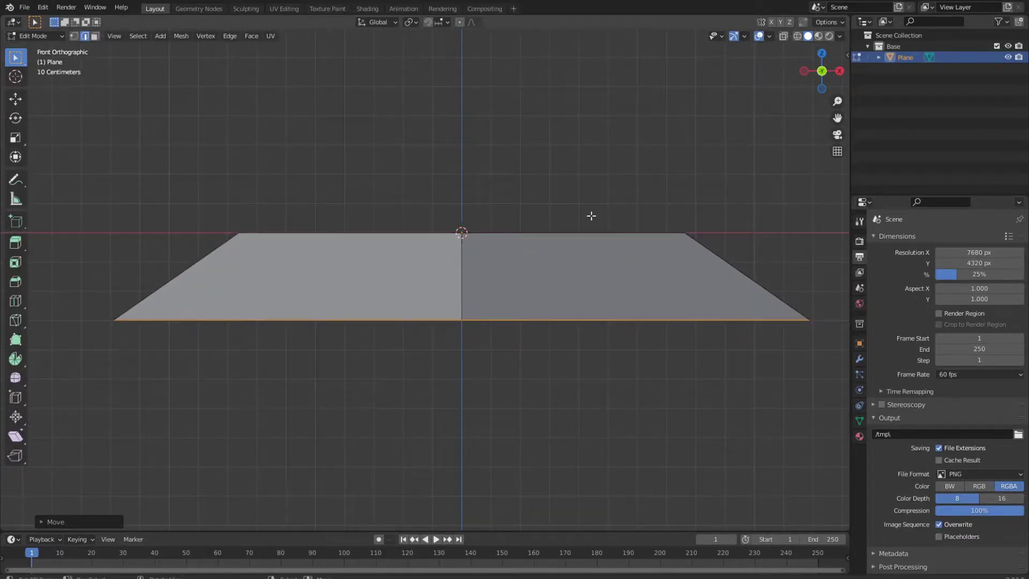
key("a")
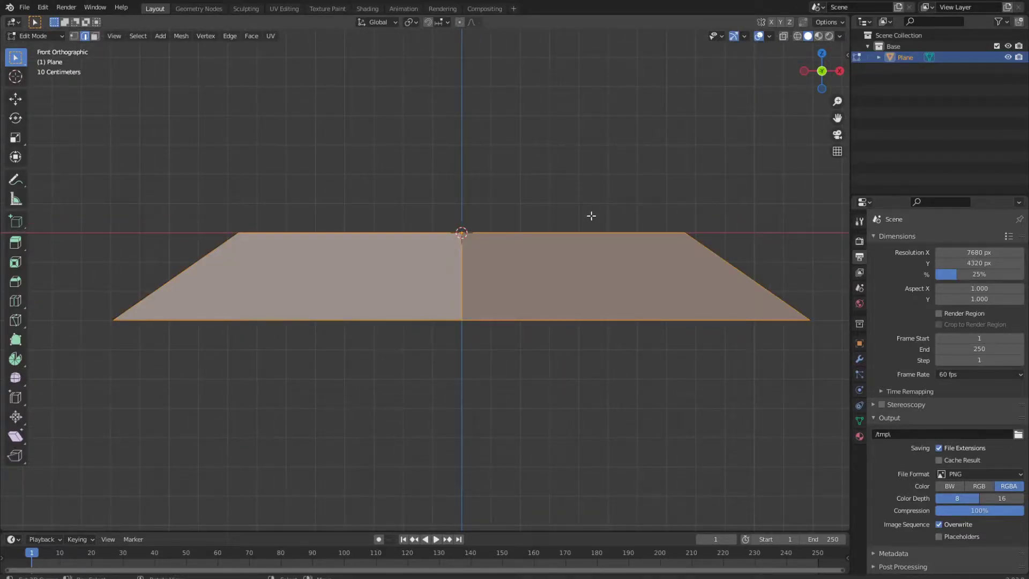
key("g")
key("z")
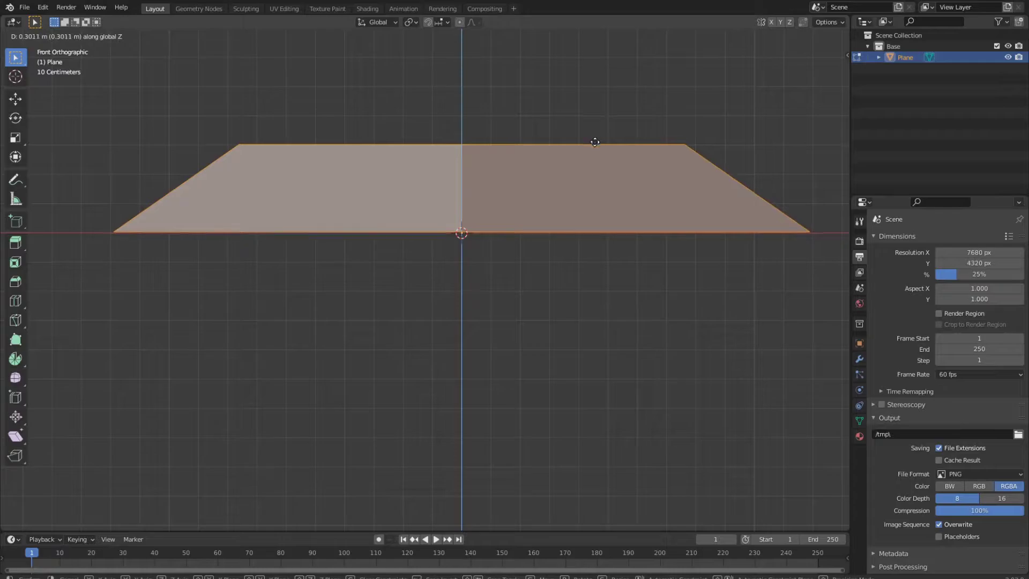
left_click(595, 143)
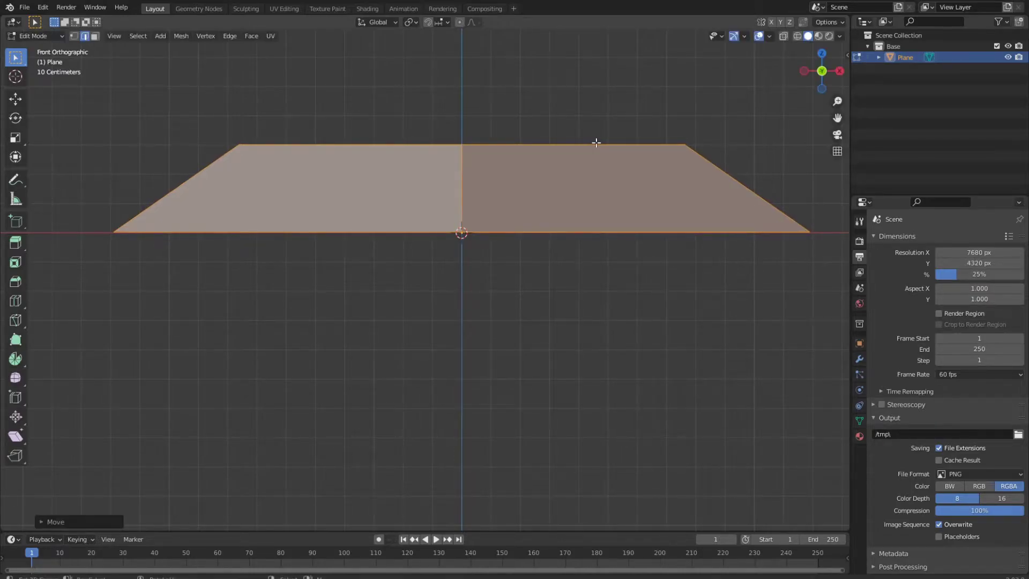
Step: Delete the large hexagonal face on the underside of the mesh to leave it open
middle_click_drag(625, 130, 622, 152)
scroll(623, 152, "down", 5)
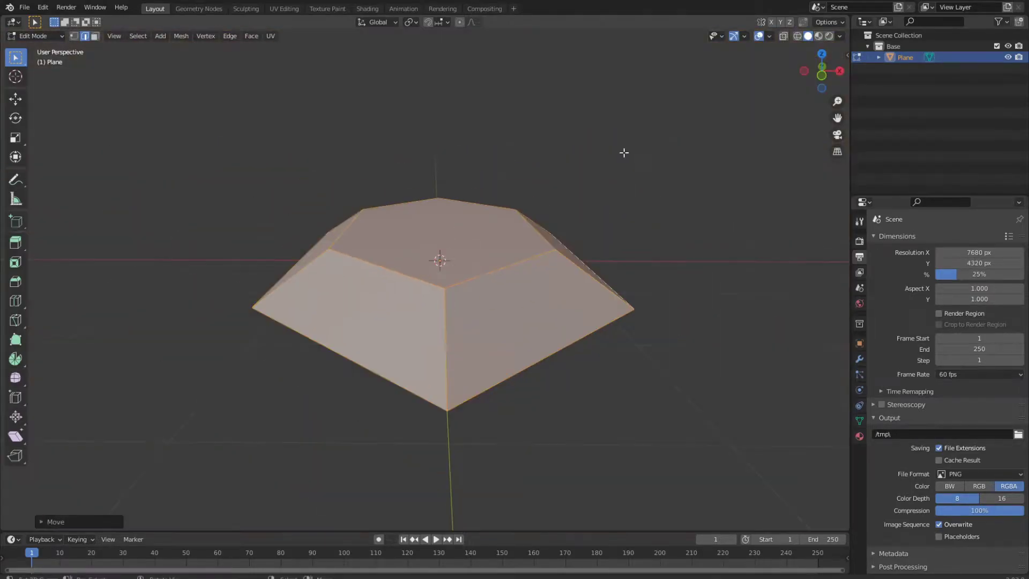
middle_click_drag(603, 212, 595, 233)
middle_click_drag(555, 331, 574, 252)
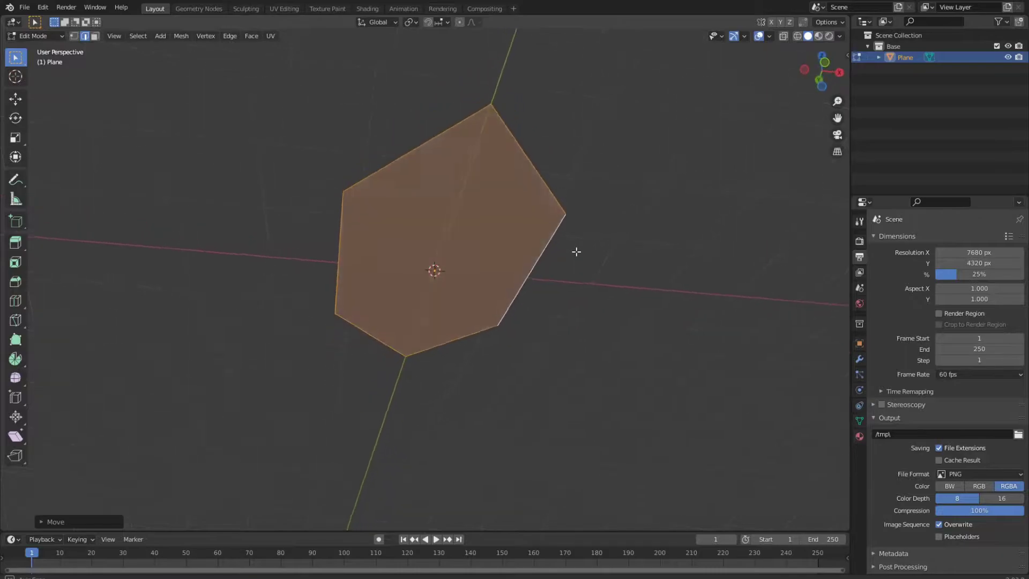
key("alt+a")
key("3")
key("a")
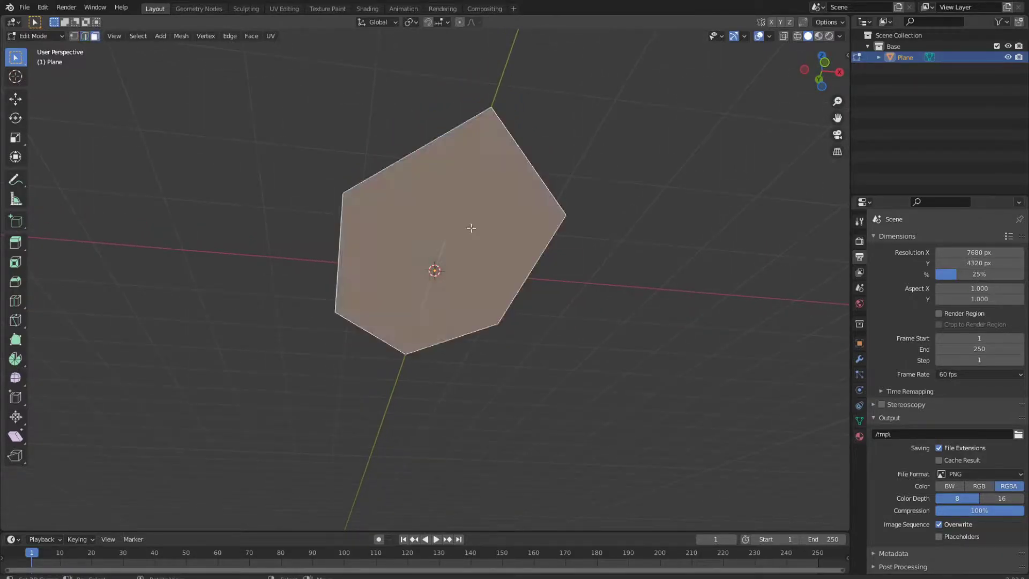
middle_click_drag(586, 221, 590, 198)
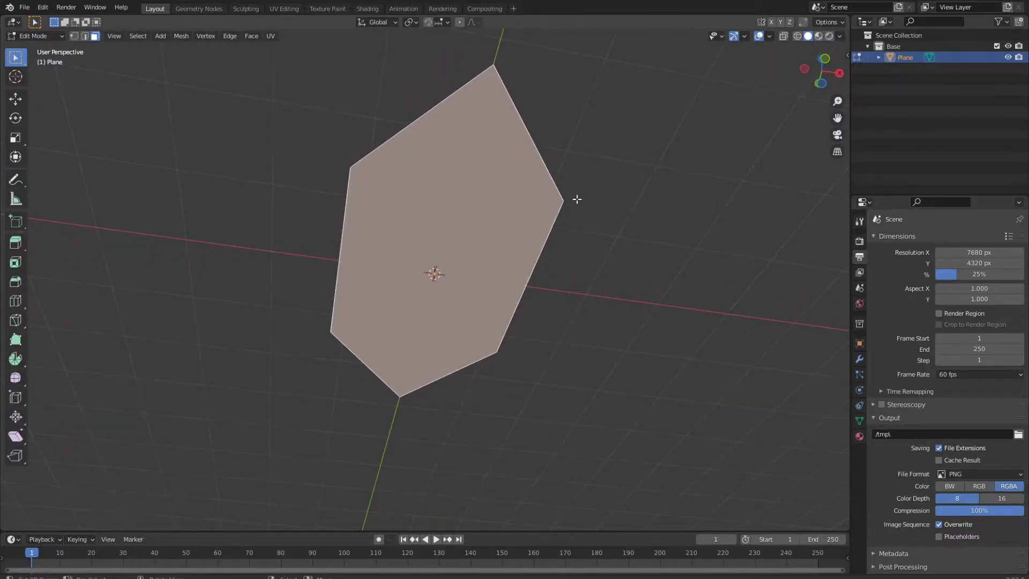
key("x")
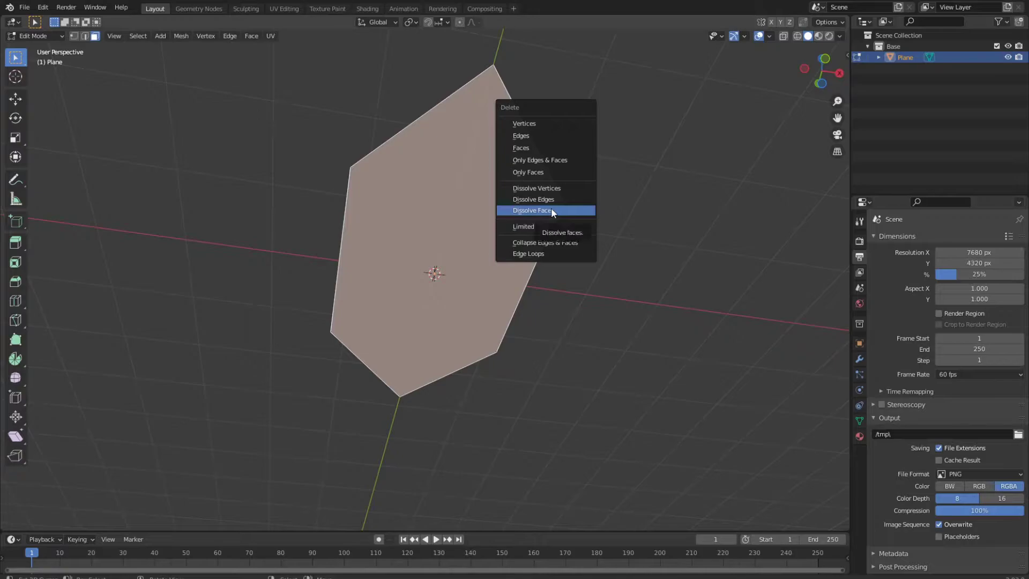
left_click(551, 211)
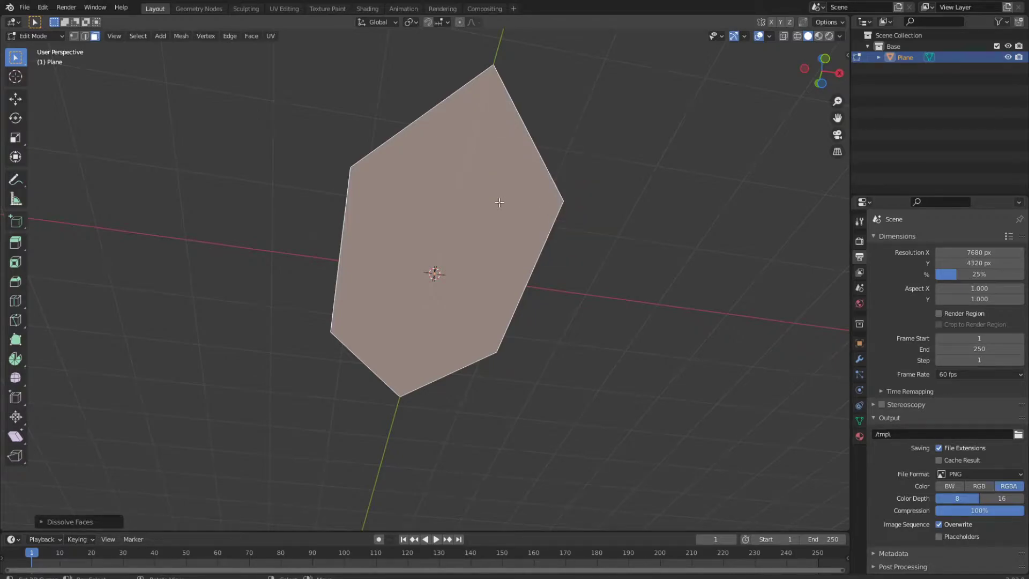
key("x")
left_click(475, 164)
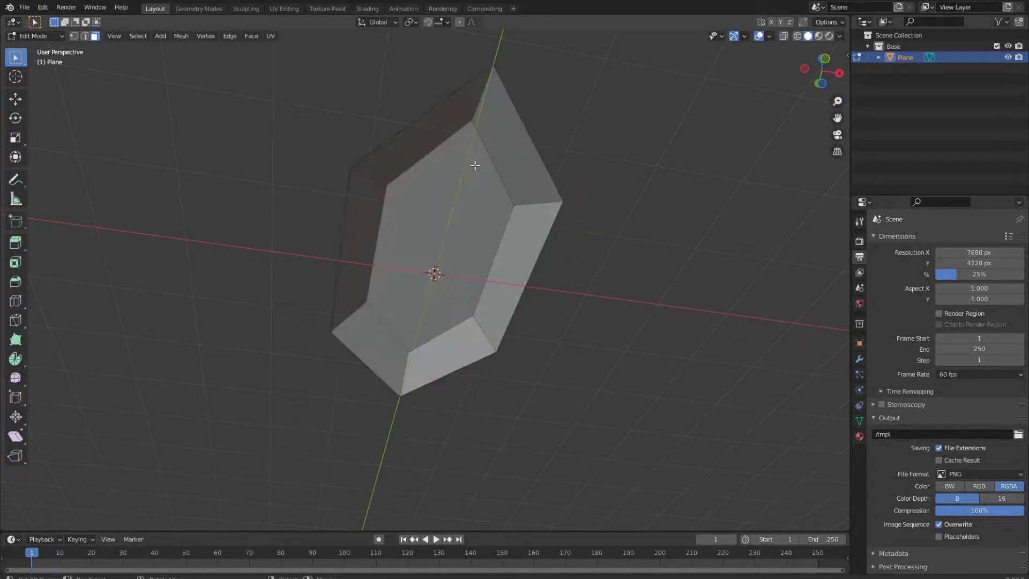
Step: Show the Face Orientation overlay to check which way the mesh's faces point
middle_click_drag(570, 191, 585, 325)
scroll(584, 325, "down", 3)
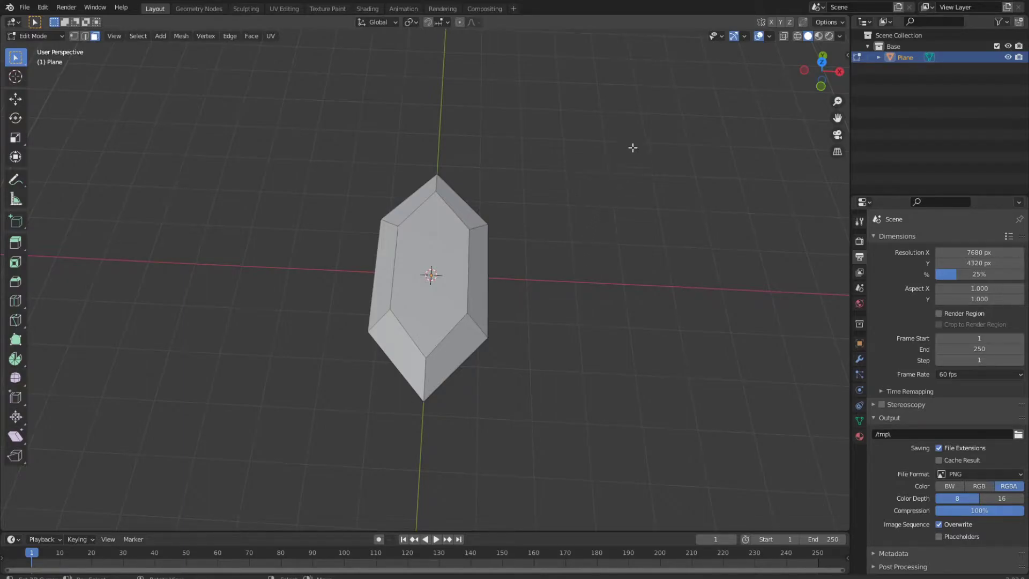
left_click(771, 37)
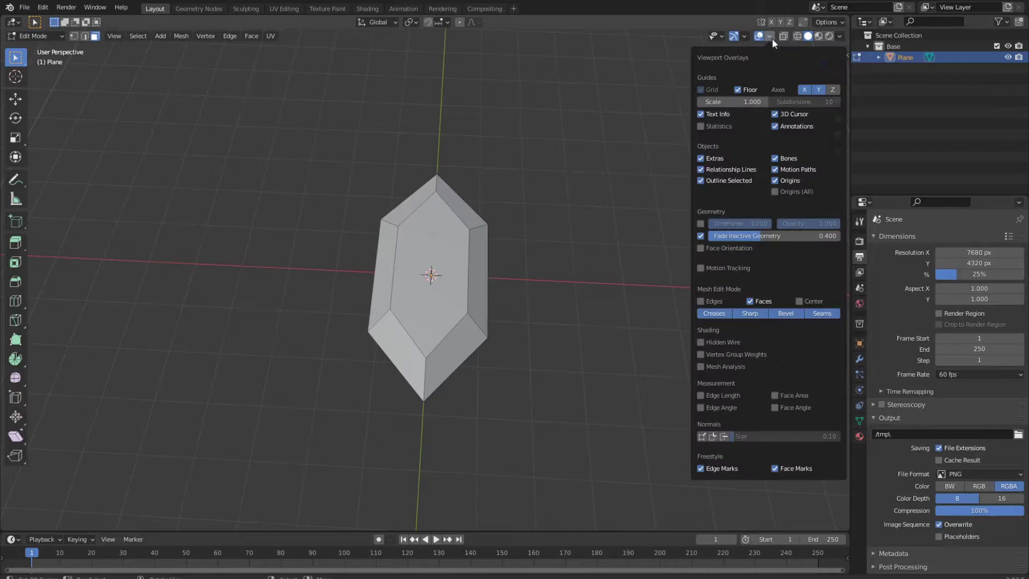
left_click(700, 248)
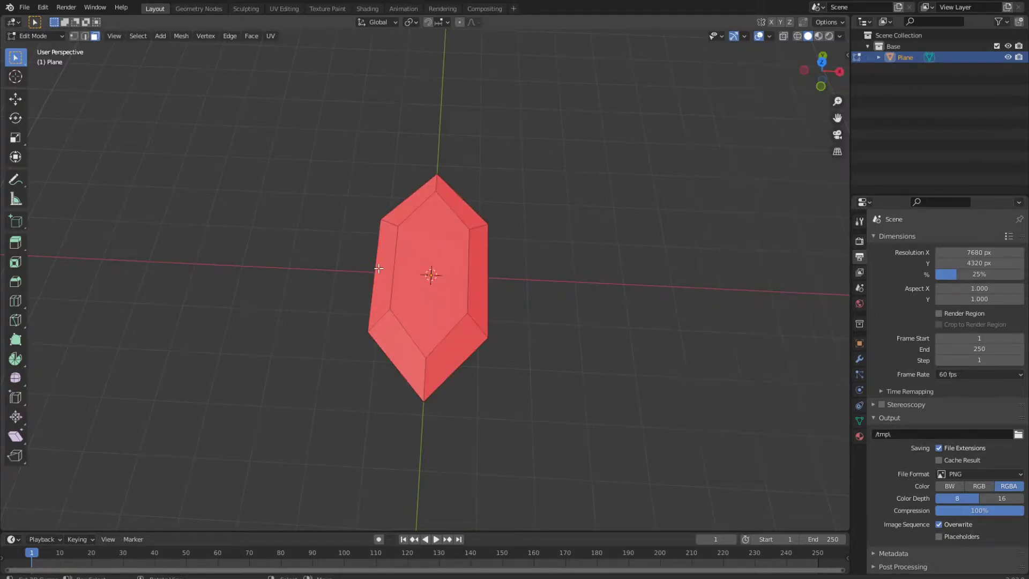
left_click(411, 268)
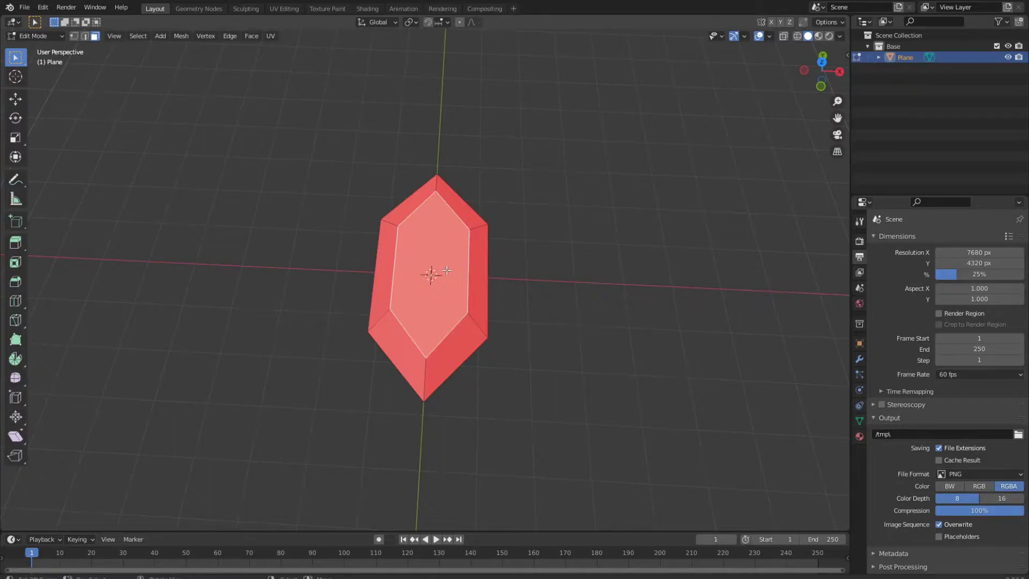
Step: Recalculate the normals of the whole mesh to the outside
key("a")
key("F3")
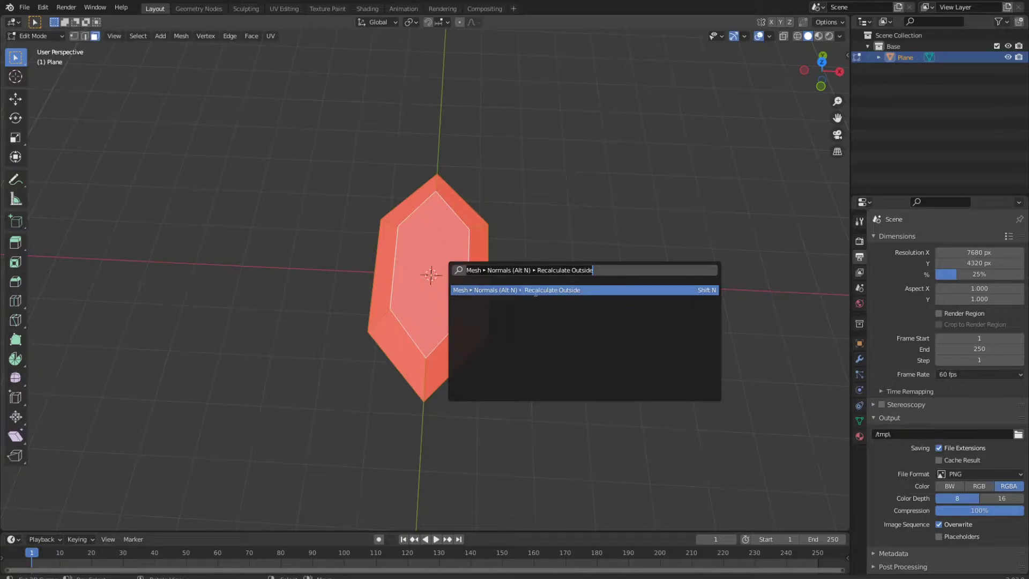
left_click(595, 291)
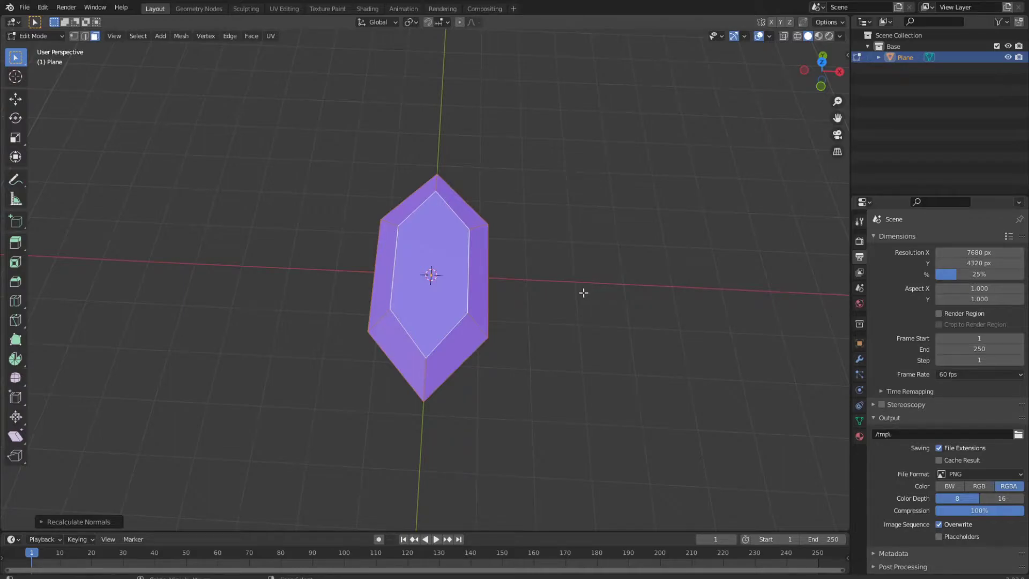
left_click(583, 293)
middle_click_drag(583, 291, 594, 271)
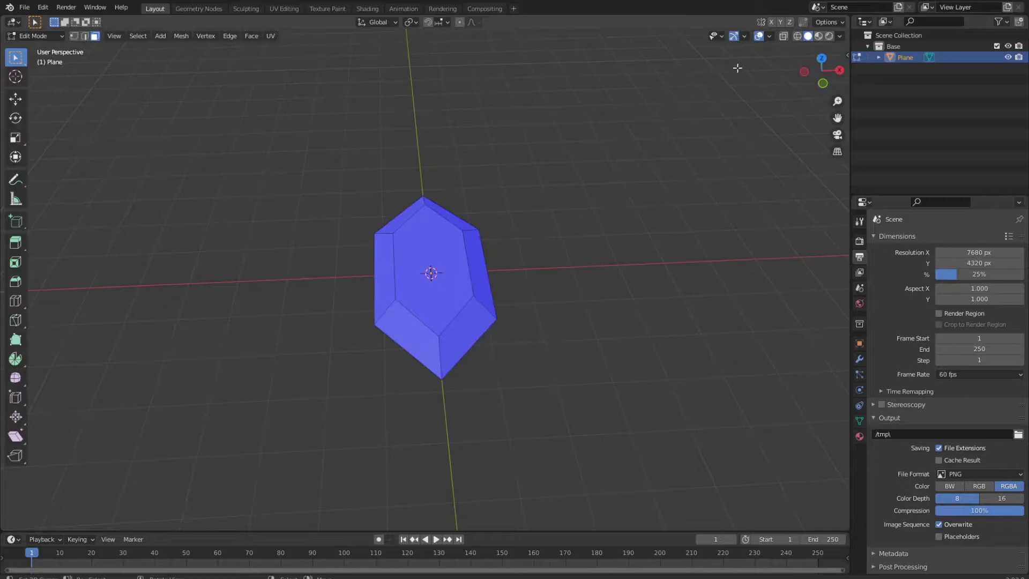
Step: Turn off the Face Orientation overlay
left_click(769, 36)
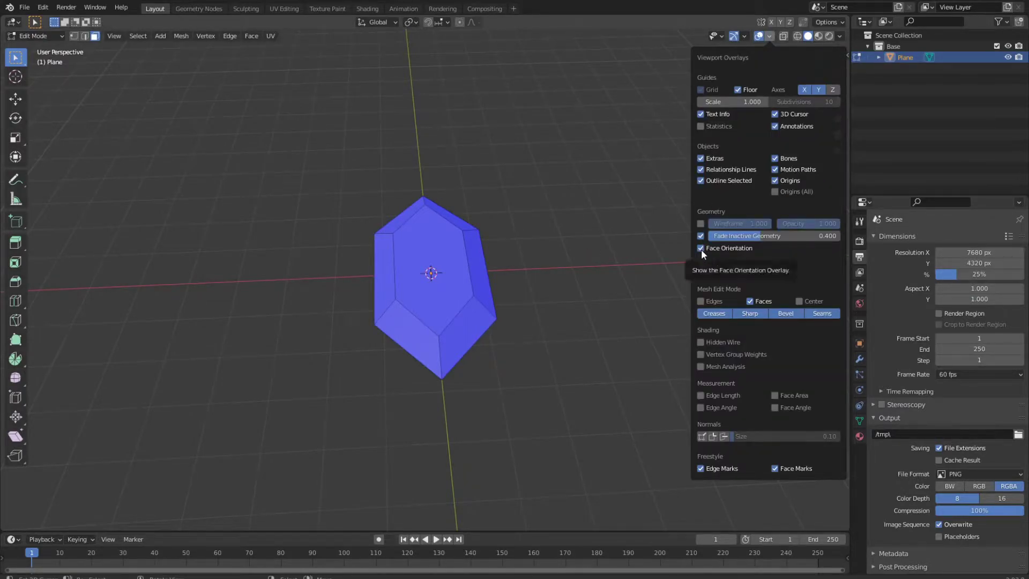
left_click(701, 248)
left_click(769, 35)
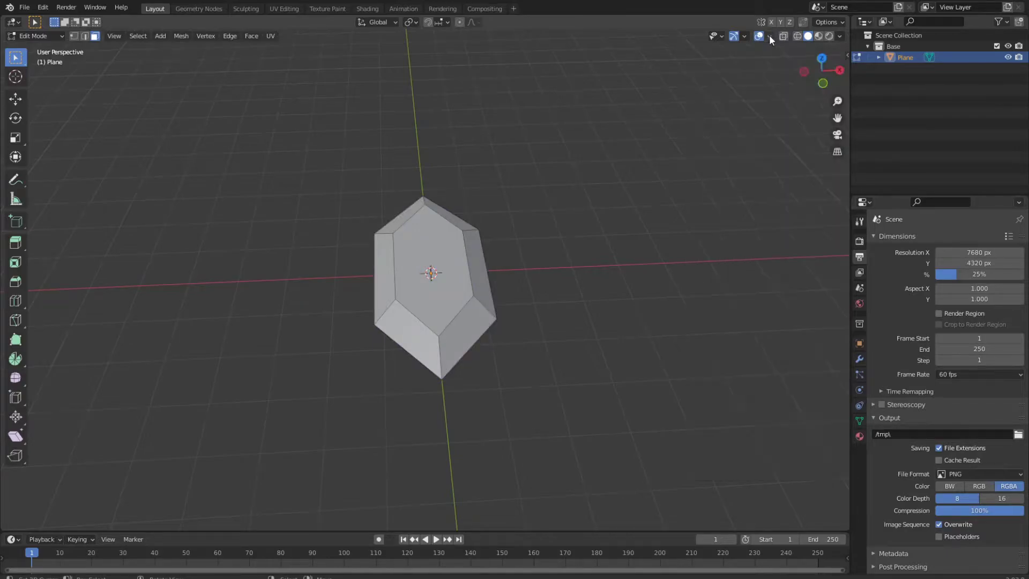
Step: Leave mesh editing and add a Mirror modifier to the gem half, with only the Z axis enabled instead of X
key("Tab")
mouse_move(558, 276)
middle_mouse_down()
mouse_move(529, 251)
mouse_move(425, 247)
mouse_move(545, 278)
mouse_move(613, 198)
mouse_move(517, 172)
mouse_move(510, 224)
mouse_move(564, 240)
mouse_move(583, 278)
mouse_move(558, 281)
middle_mouse_up()
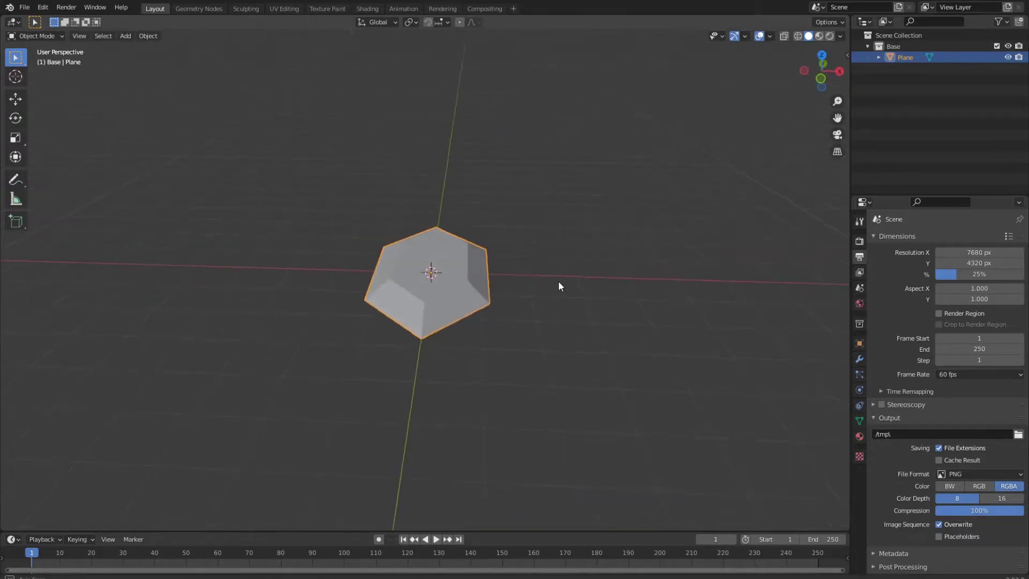
left_click(856, 360)
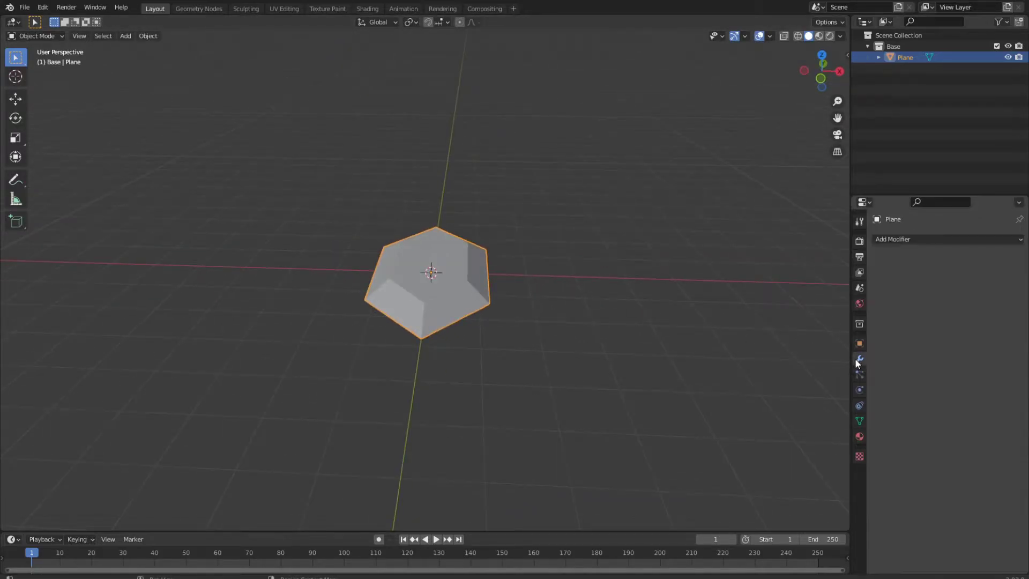
left_click(908, 240)
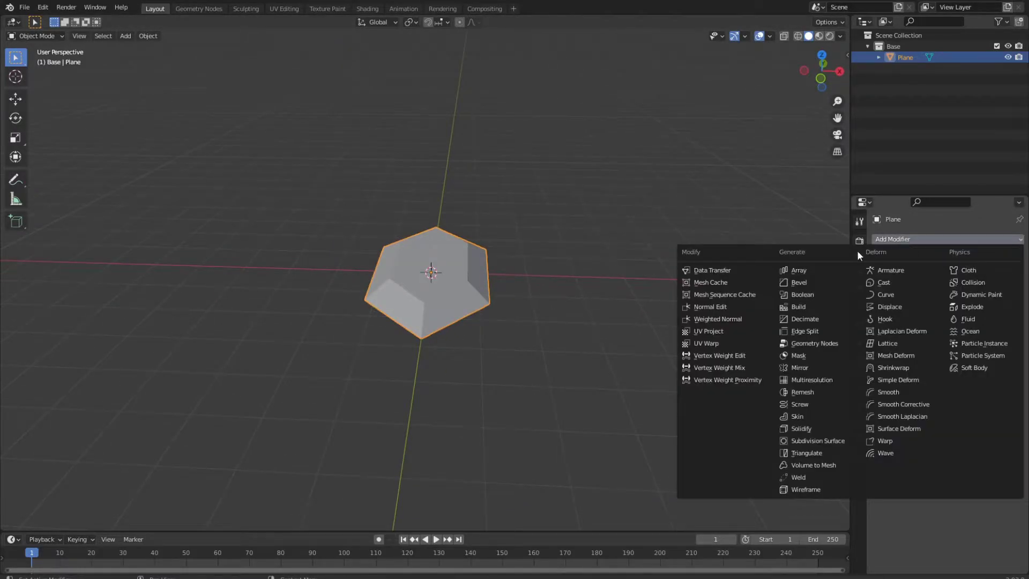
left_click(827, 368)
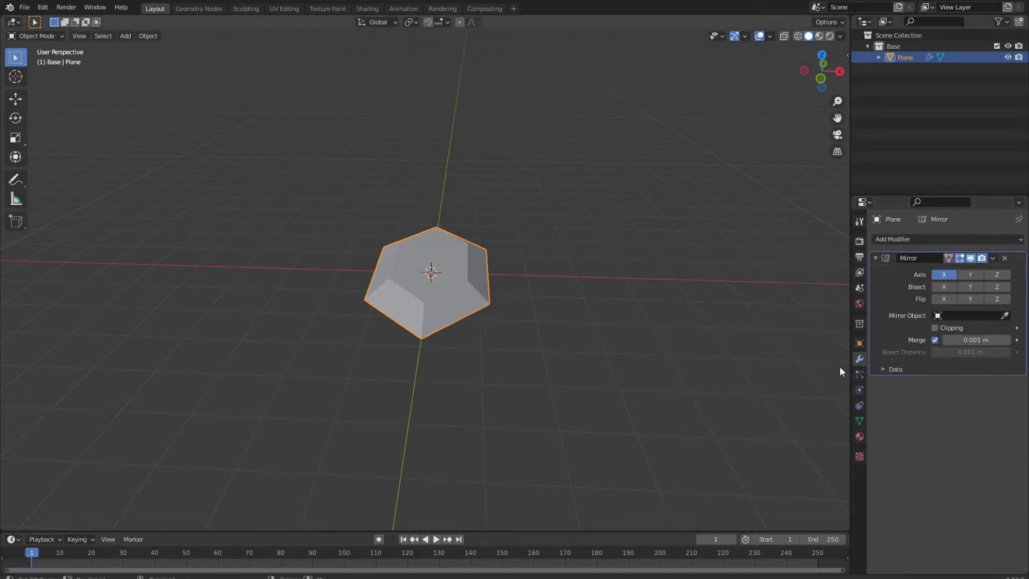
left_click(944, 276)
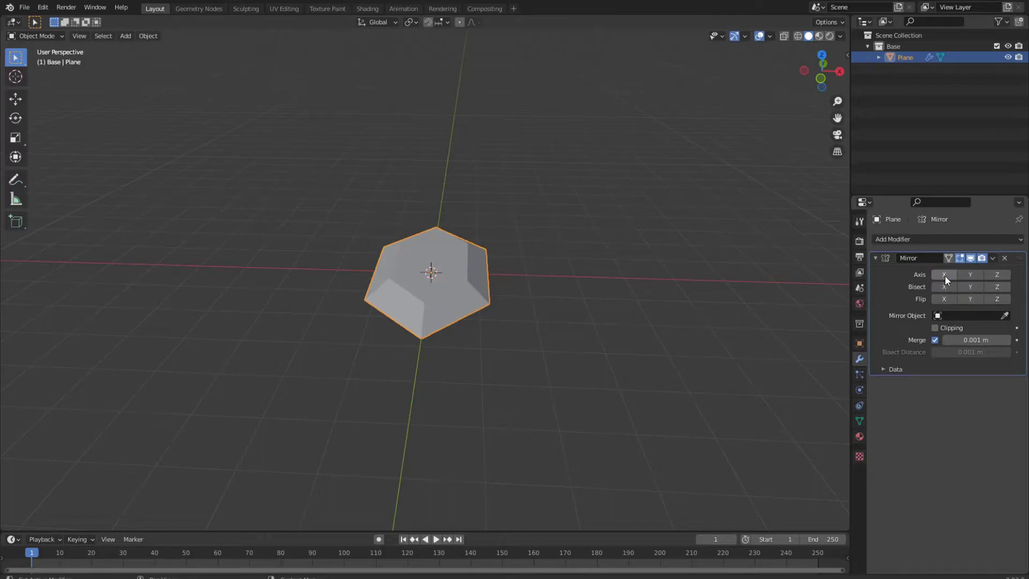
left_click(997, 275)
mouse_move(568, 311)
middle_mouse_down()
mouse_move(549, 315)
mouse_move(524, 259)
mouse_move(542, 283)
mouse_move(512, 294)
mouse_move(517, 281)
mouse_move(588, 280)
mouse_move(419, 285)
mouse_move(425, 297)
mouse_move(572, 294)
middle_mouse_up()
scroll(523, 259, "up", 5)
scroll(517, 281, "up", 3)
scroll(517, 280, "down", 1)
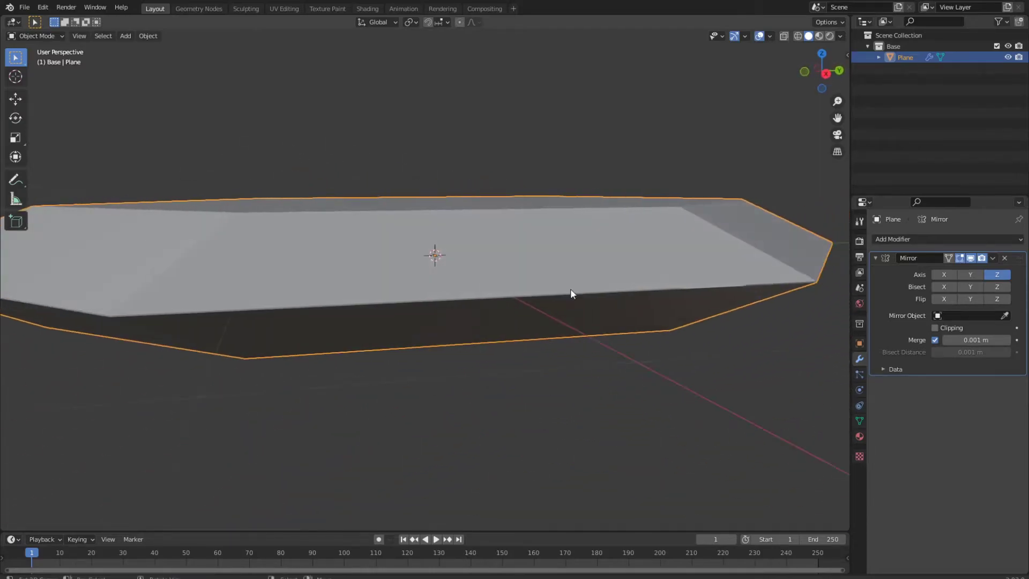
Step: Enable Clipping on the Mirror modifier and check the seam between the two halves
left_click(935, 327)
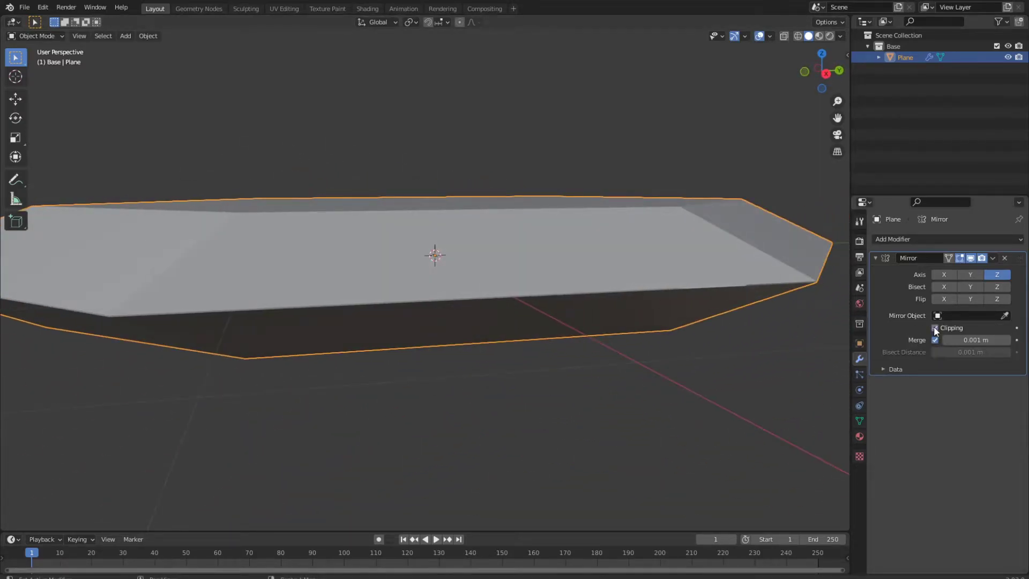
middle_click_drag(605, 323, 712, 313)
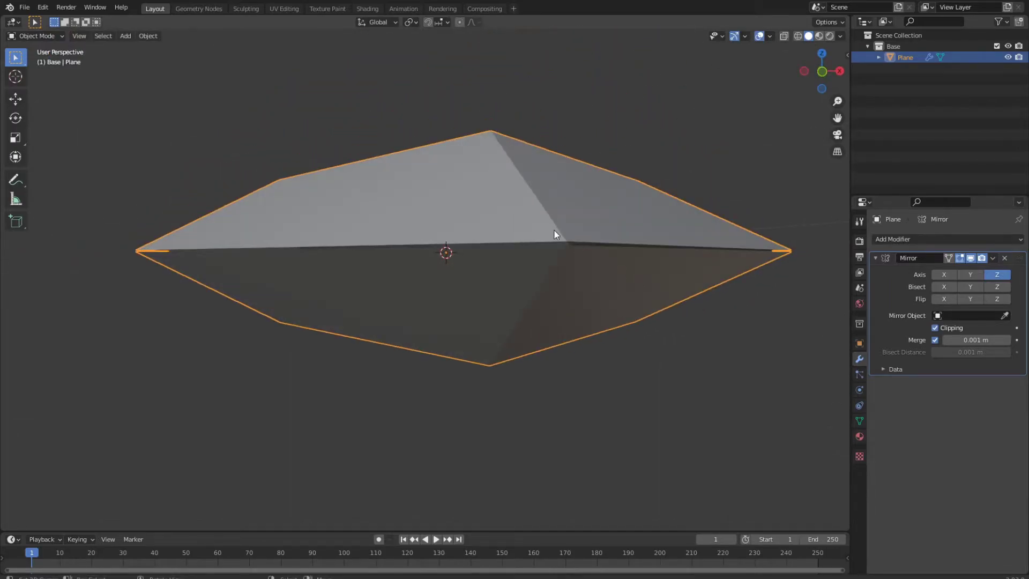
scroll(555, 230, "up", 5)
scroll(558, 230, "down", 3)
mouse_move(565, 232)
middle_mouse_down()
mouse_move(603, 235)
mouse_move(562, 233)
middle_mouse_up()
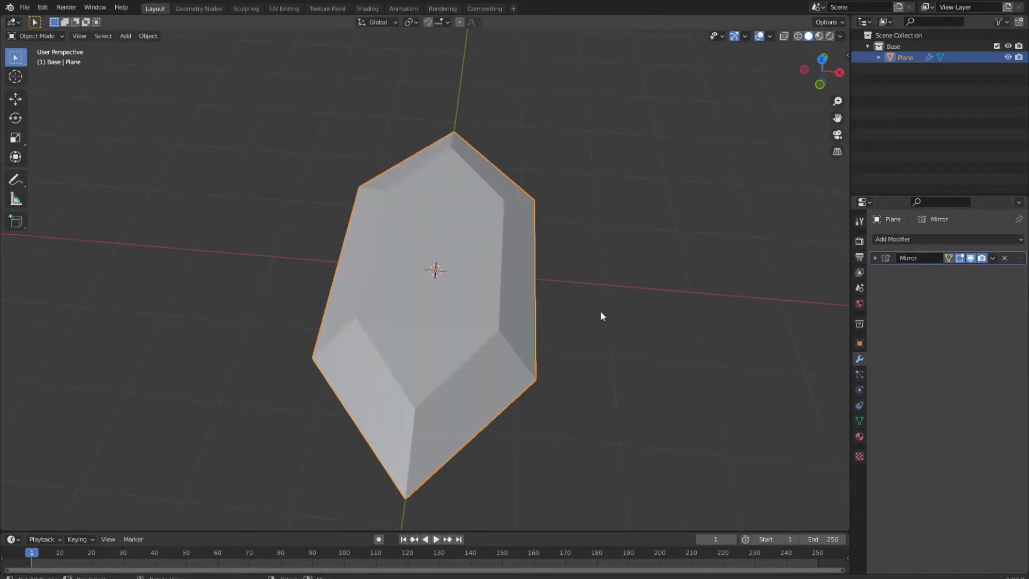
Step: Add a Bevel modifier to the gem with an amount of 0.02 m and a raised segment count
scroll(594, 313, "up", 4)
middle_click_drag(594, 313, 572, 272)
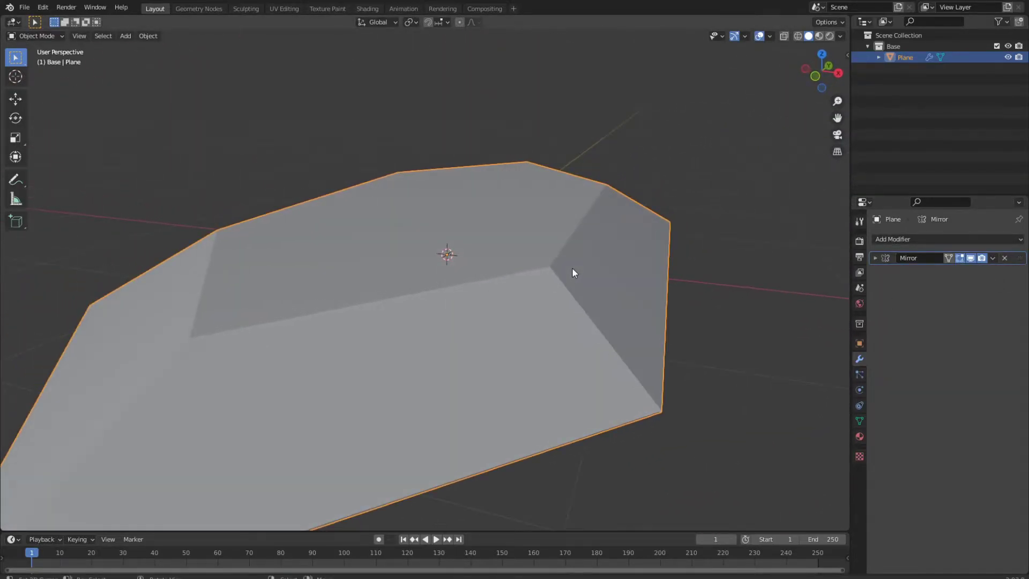
left_click(886, 240)
left_click(826, 283)
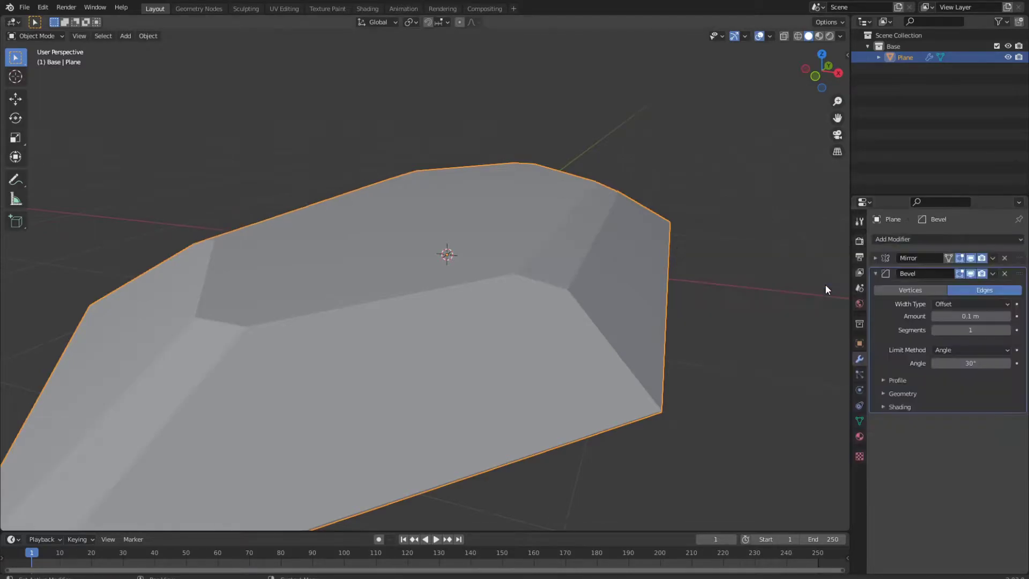
left_click_drag(969, 317, 938, 318)
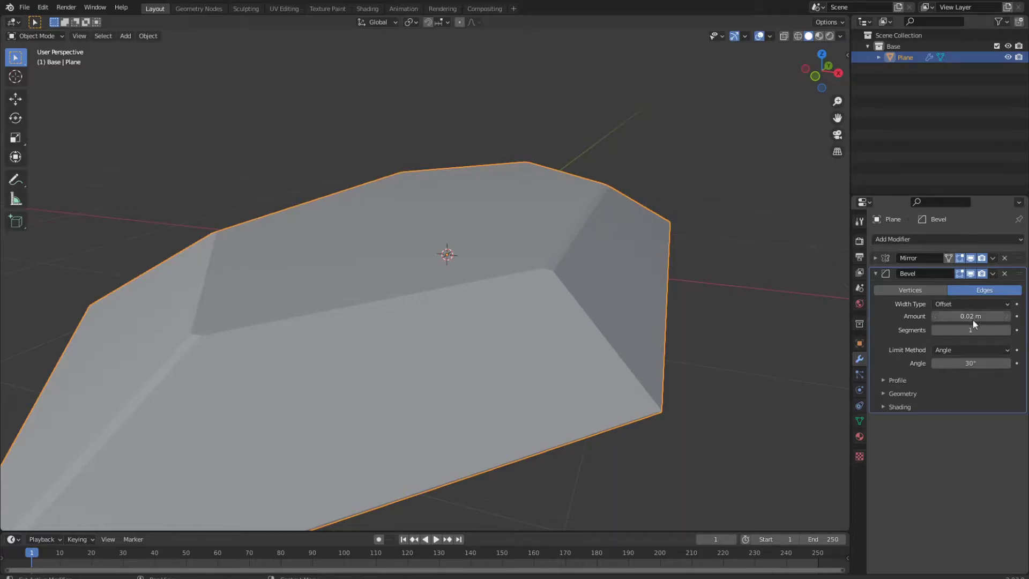
left_click_drag(974, 329, 988, 329)
middle_click_drag(645, 294, 565, 341)
left_click(875, 274)
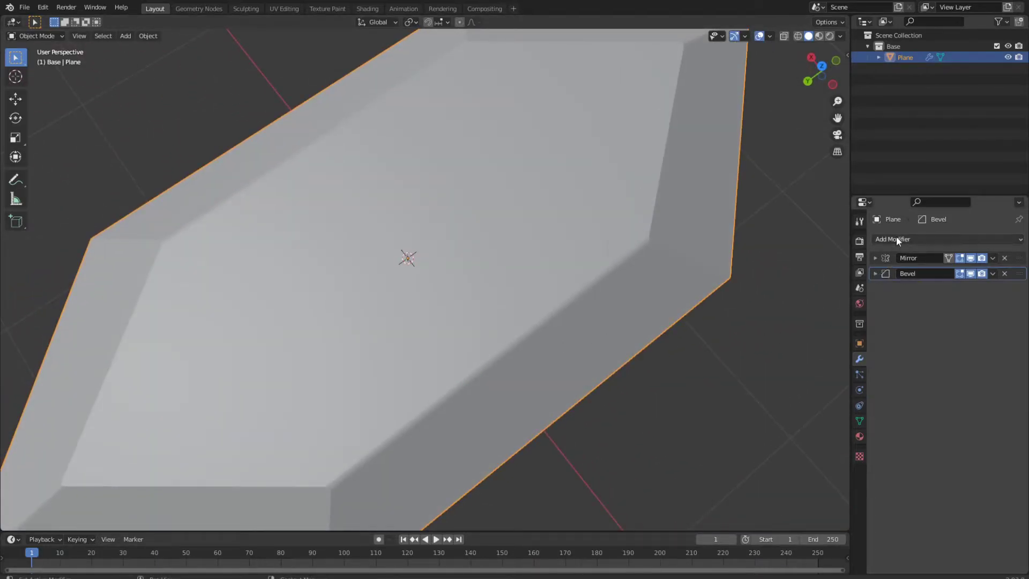
Step: Add a Solidify modifier to the gem after the Bevel modifier
middle_click_drag(590, 273, 599, 306)
middle_click_drag(725, 317, 679, 295)
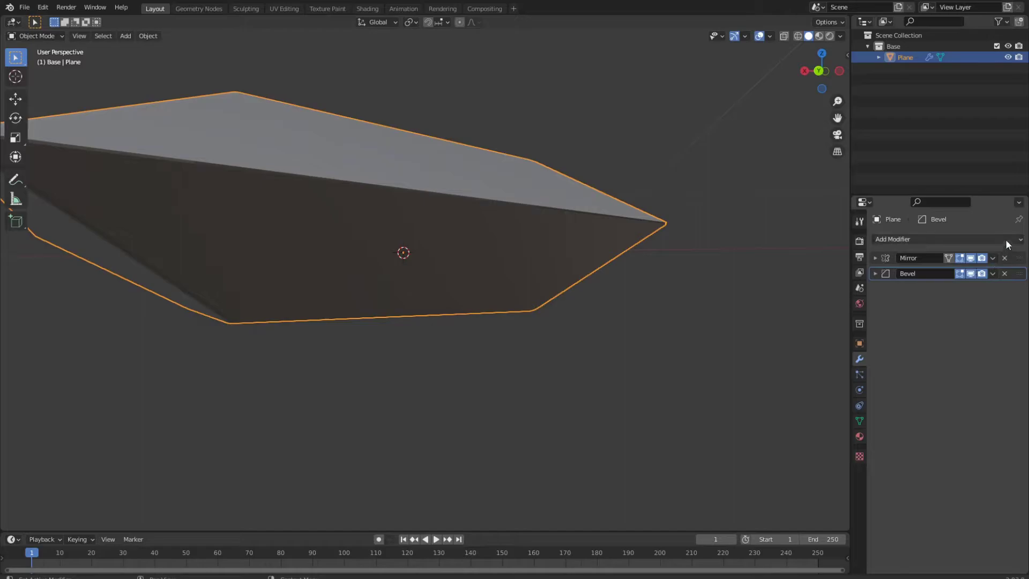
left_click(921, 239)
left_click(818, 428)
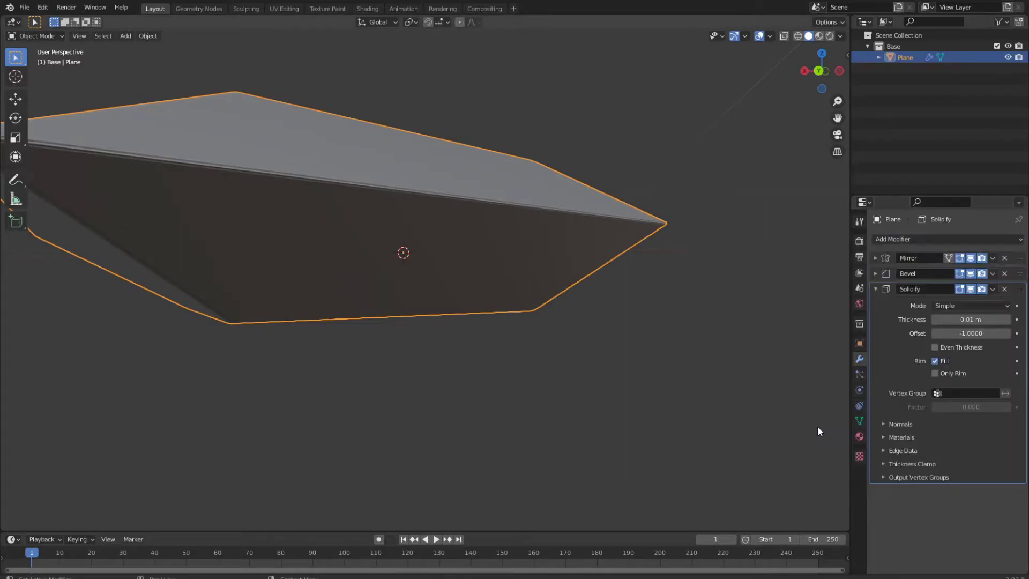
Step: Temporarily hide the Mirror modifier's result in the viewport to examine the wall thickness inside the open half
left_click(970, 258)
middle_click_drag(542, 249, 616, 289)
mouse_move(962, 320)
left_mouse_down()
mouse_move(1027, 319)
mouse_move(959, 319)
left_mouse_up()
middle_click_drag(664, 203, 594, 194)
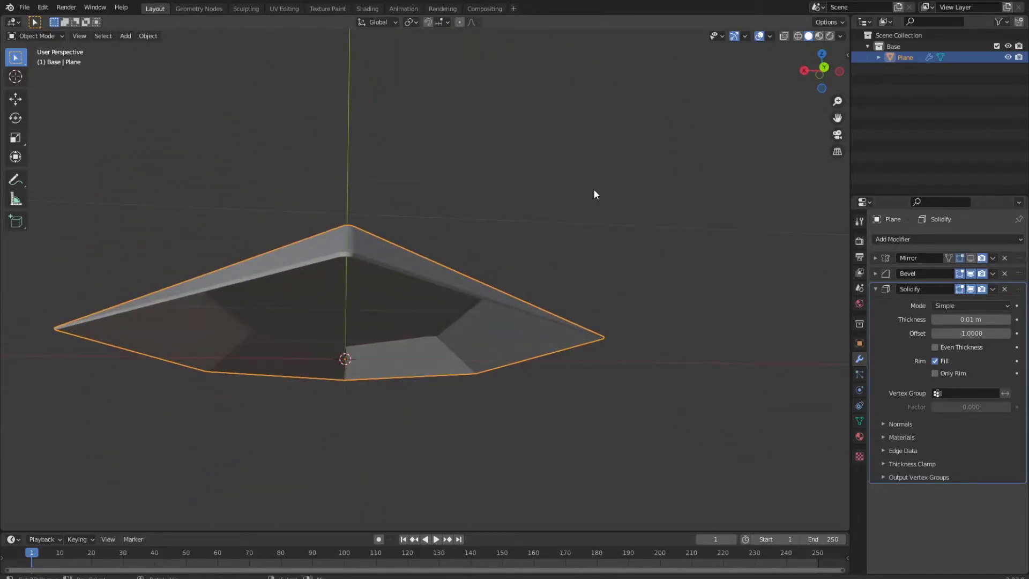
left_click(970, 258)
middle_click_drag(554, 299, 507, 425)
Step: Reorder the gem's modifier stack so that Solidify comes before Bevel
left_click(877, 289)
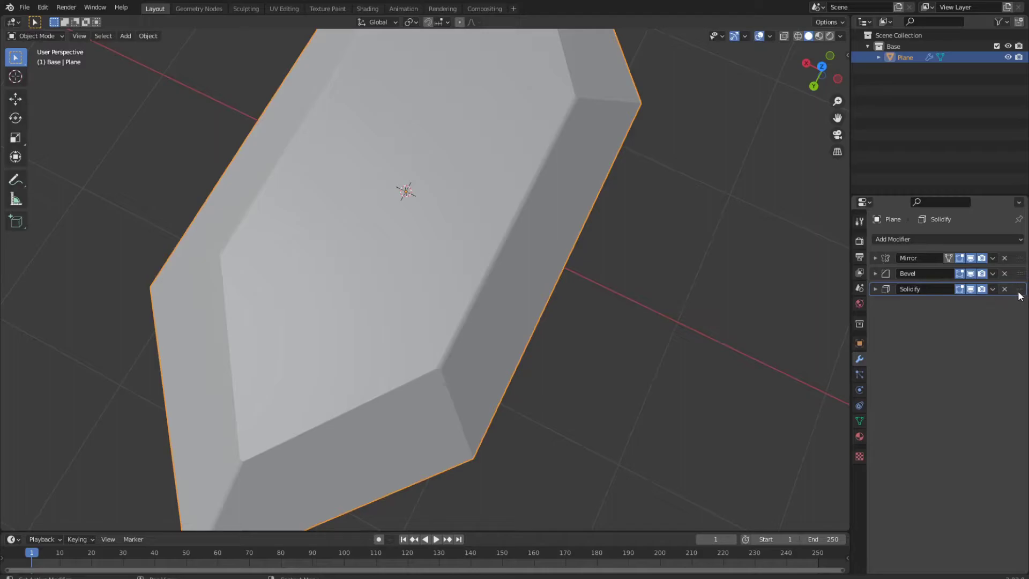
left_click_drag(1020, 296, 1021, 278)
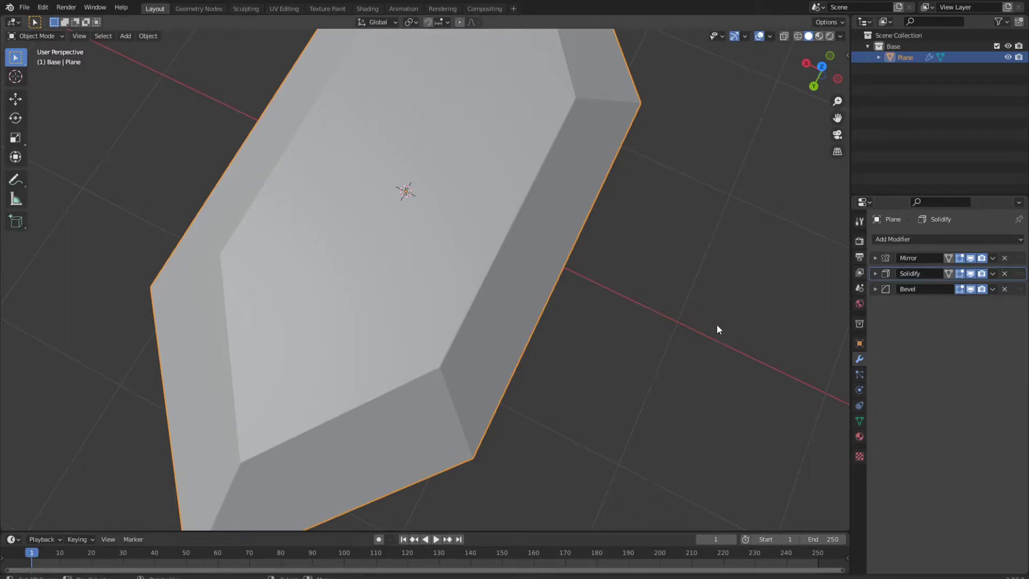
middle_click_drag(493, 303, 544, 247, "shift")
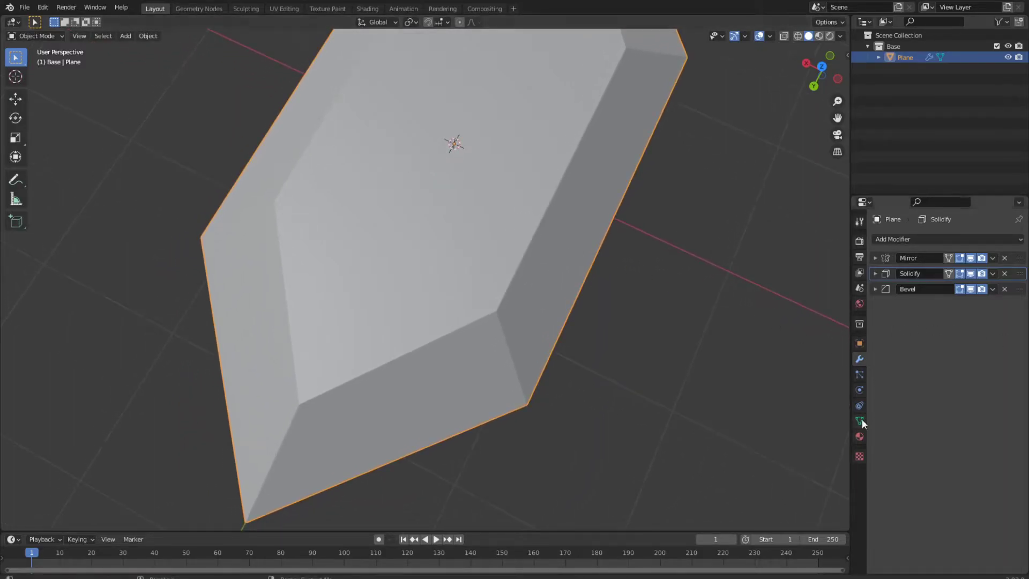
Step: Create a new material for the gem and name it Rupee_Material
left_click(860, 438)
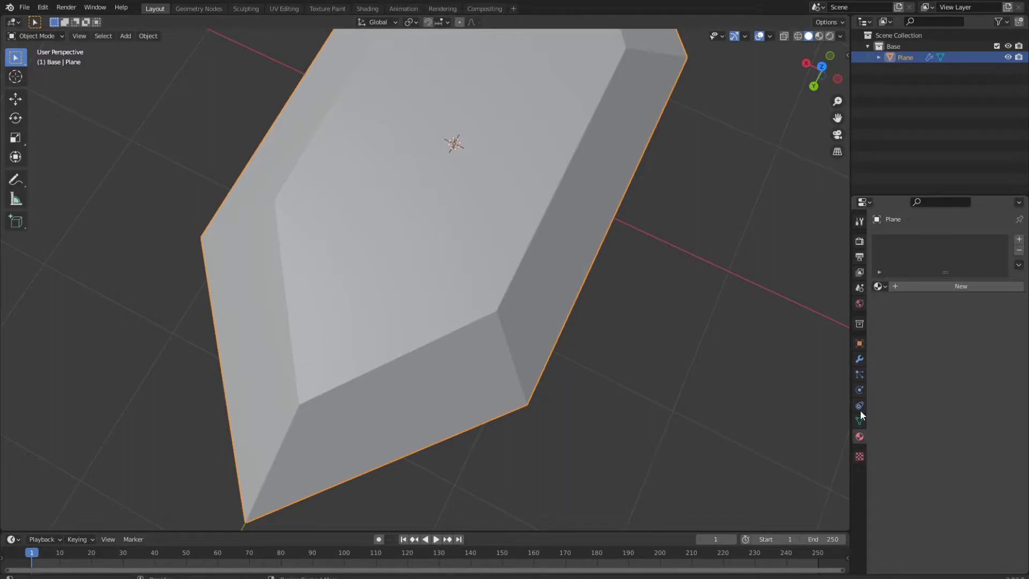
left_click(966, 285)
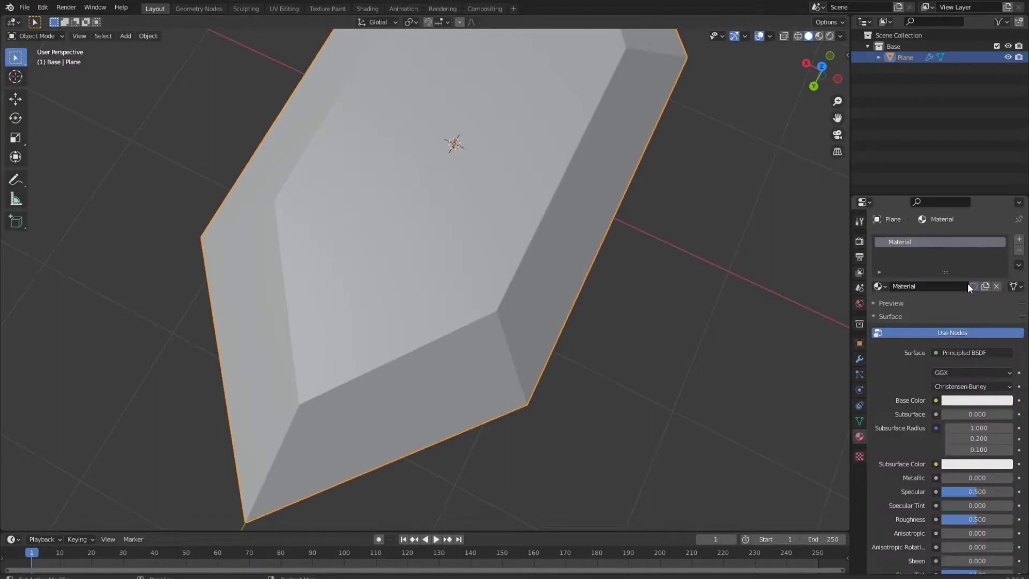
double_click(921, 288)
type("Rupee_Material")
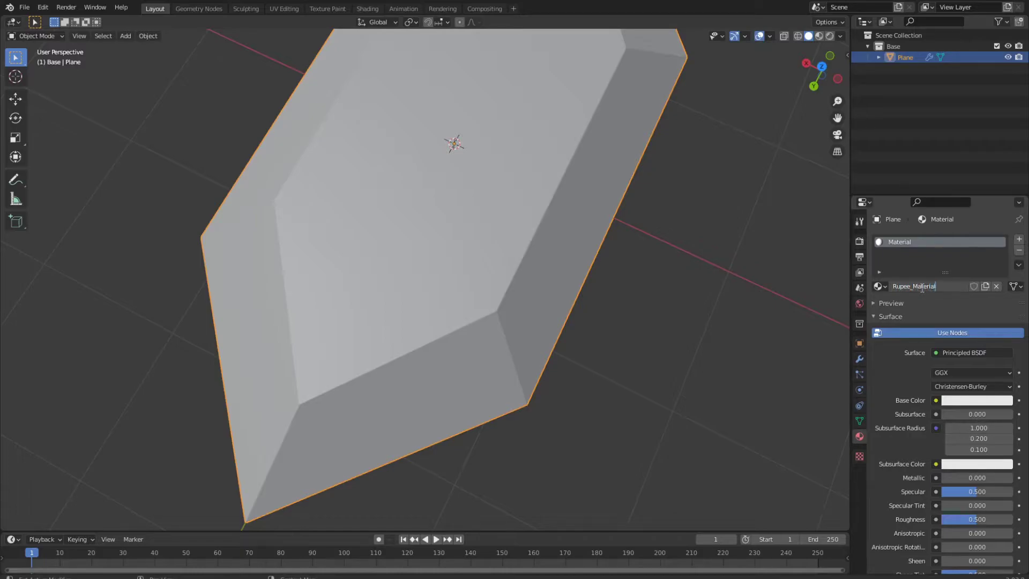
key("Return")
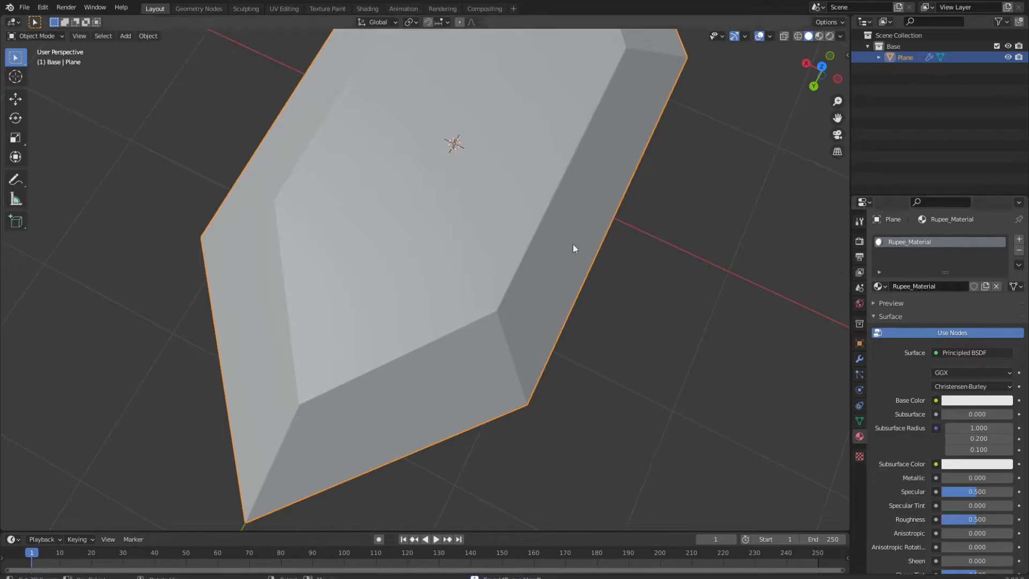
Step: Switch to the Shading workspace, view the gem from above, and enlarge the node editor area
left_click(368, 9)
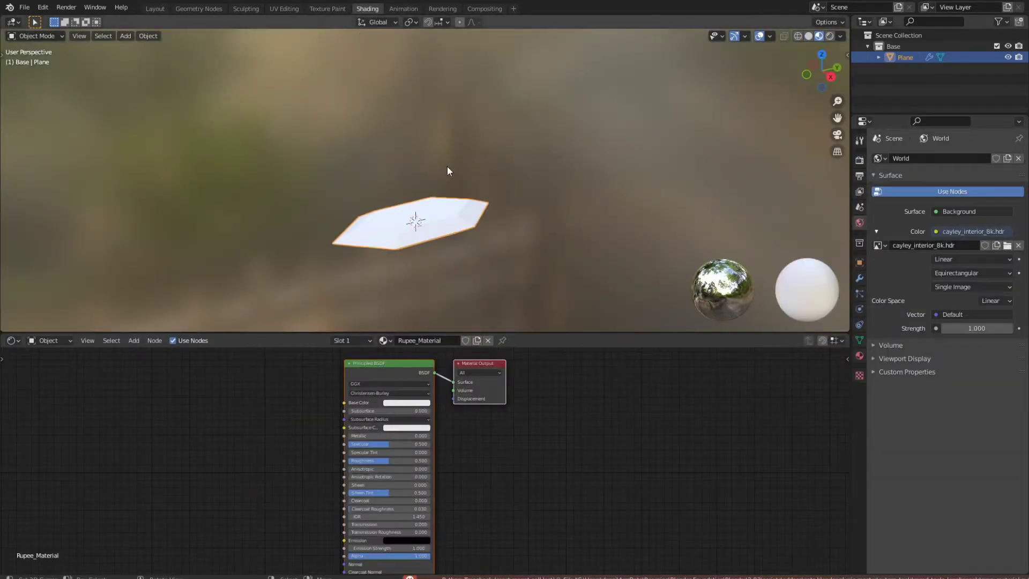
key("KP_7")
scroll(446, 168, "up", 2)
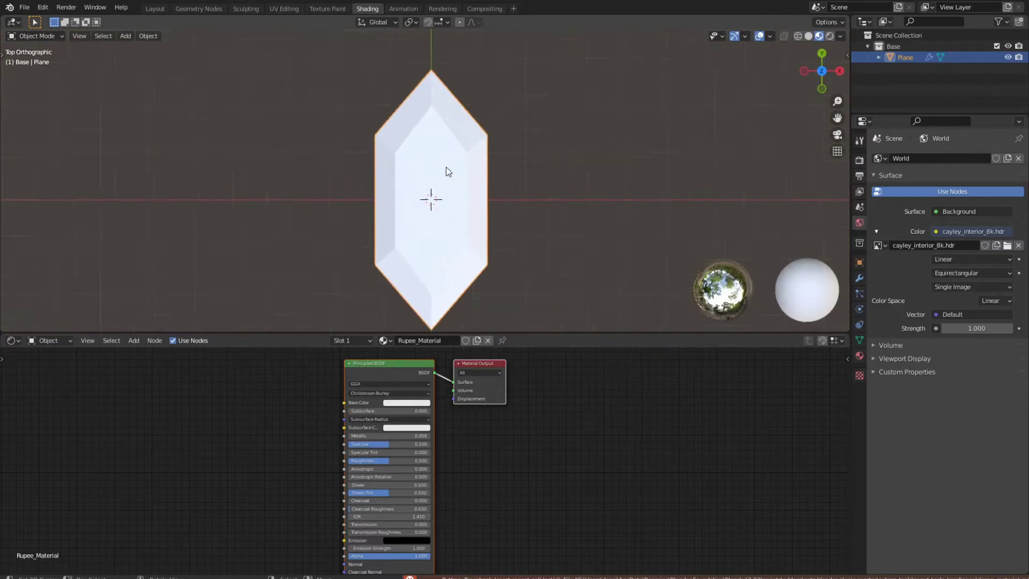
scroll(446, 167, "up", 1)
middle_click_drag(522, 203, 532, 171, "shift")
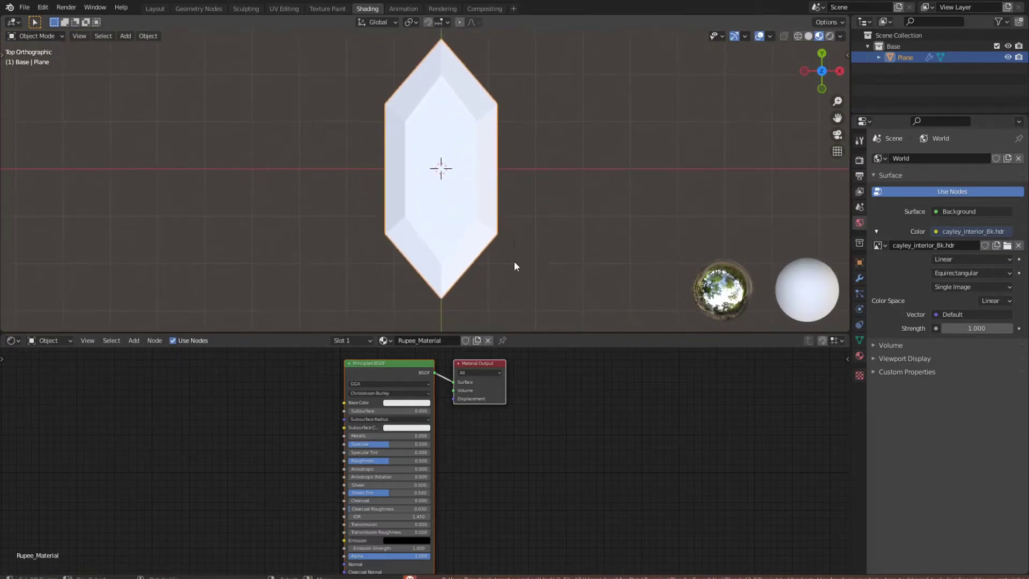
left_click_drag(548, 332, 576, 292)
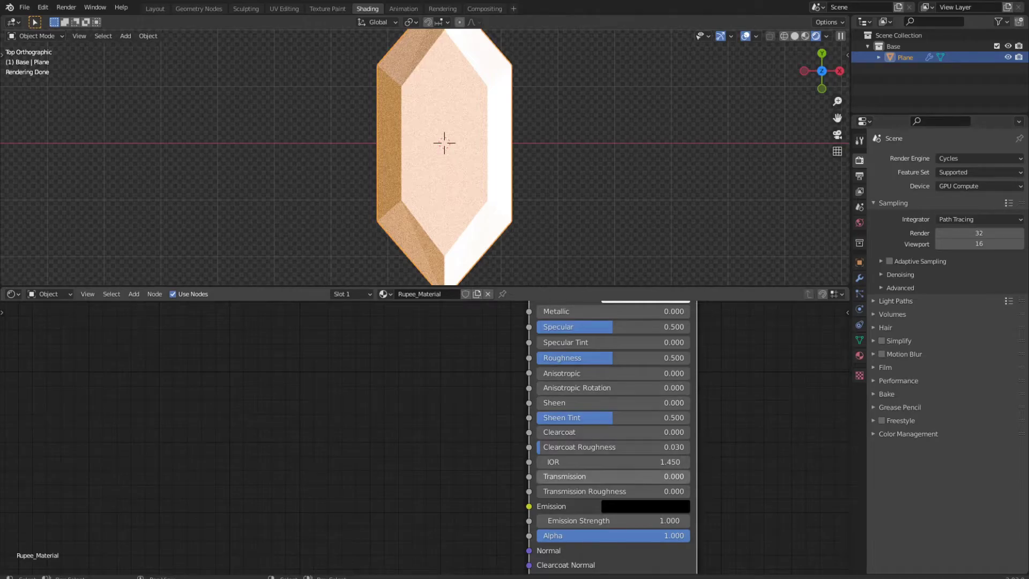
Step: Set the Transmission of Rupee_Material's Principled BSDF to 0.9
middle_click_drag(427, 383, 434, 525)
left_click_drag(598, 322, 637, 326)
middle_click_drag(511, 418, 487, 324)
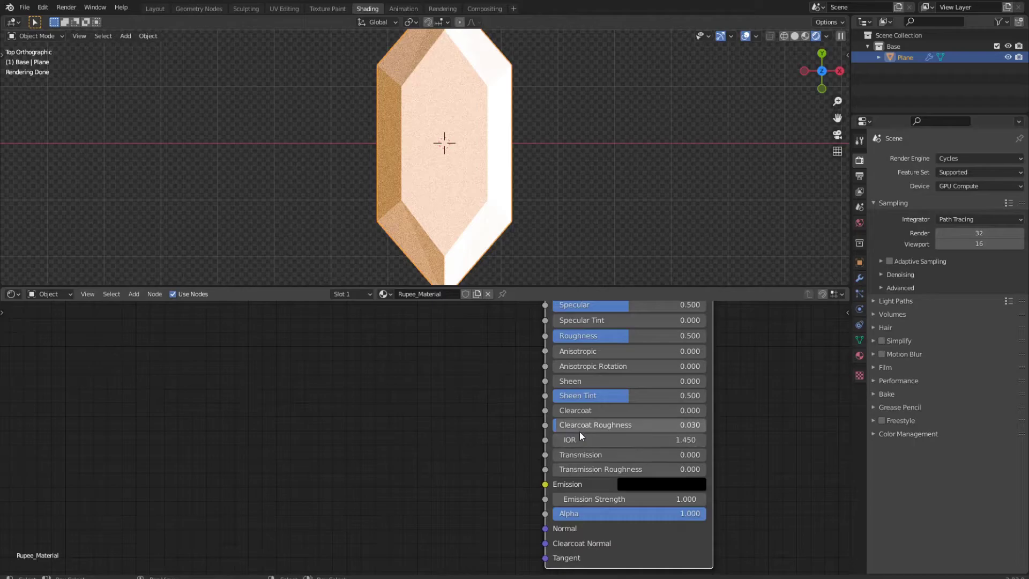
left_click_drag(577, 456, 703, 456)
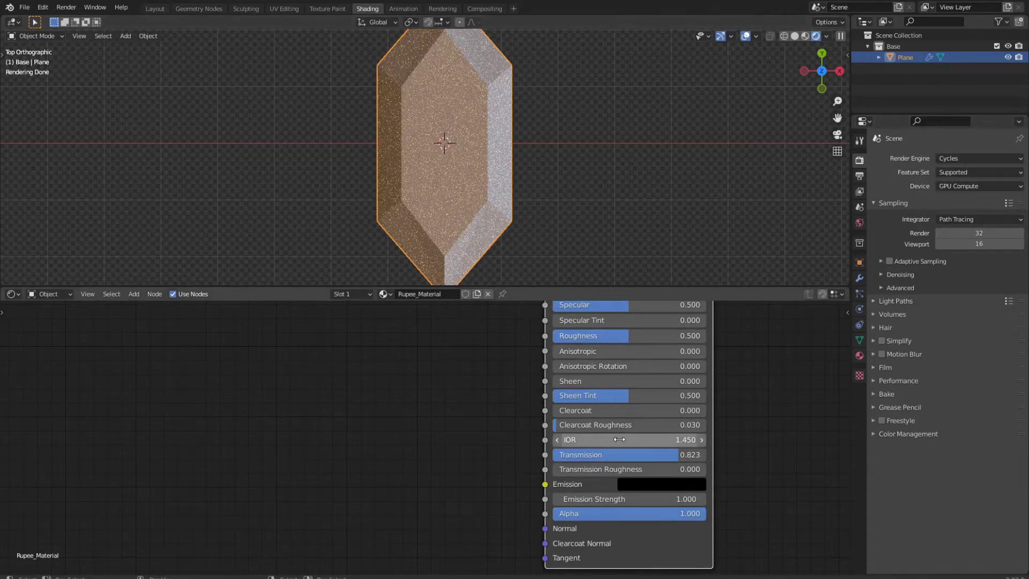
left_click_drag(614, 455, 624, 455)
left_click(691, 455)
key("BackSpace")
type("0.9")
key("Return")
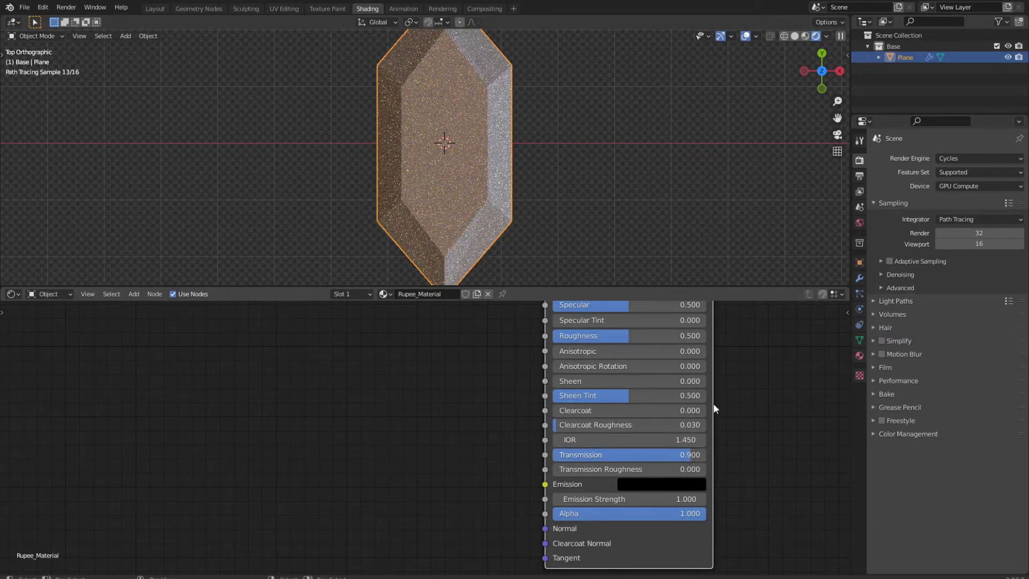
Step: Set the Principled BSDF's Roughness to 0.3 and raise its Specular to about 0.805
middle_click_drag(726, 400, 732, 433)
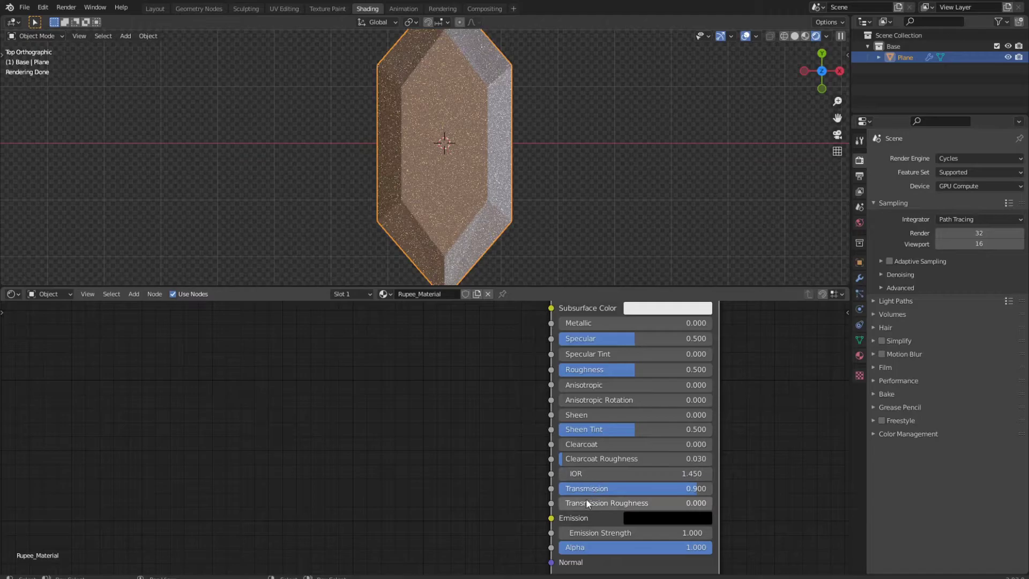
middle_click_drag(641, 379, 660, 395)
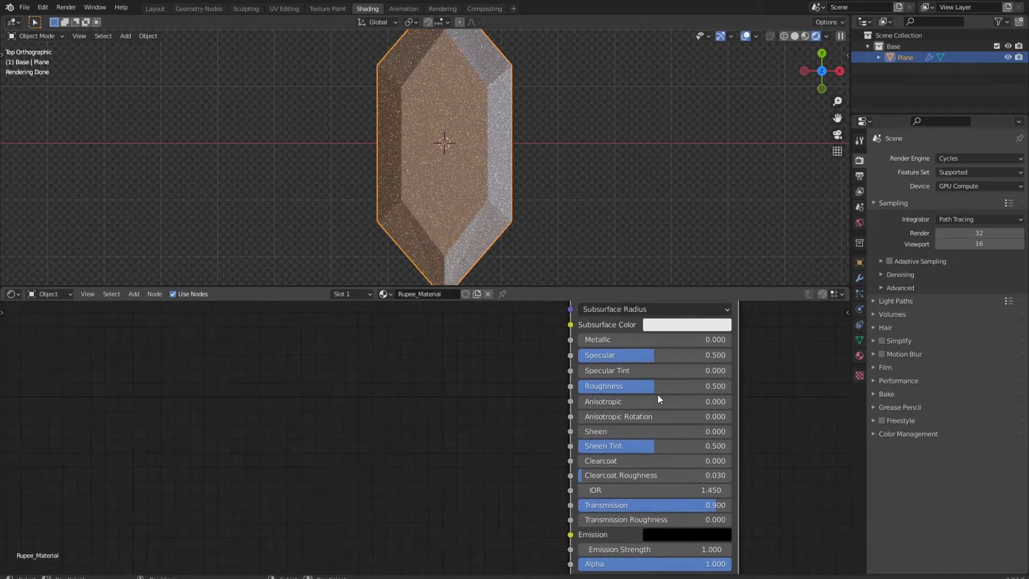
left_click_drag(623, 387, 587, 387)
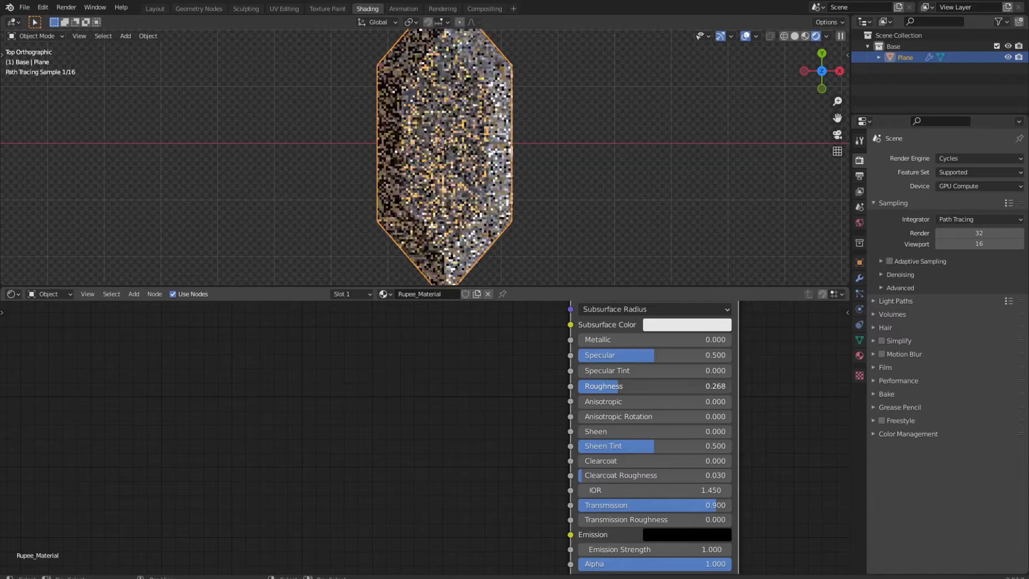
left_click(619, 386)
key("BackSpace")
type(".3")
key("Return")
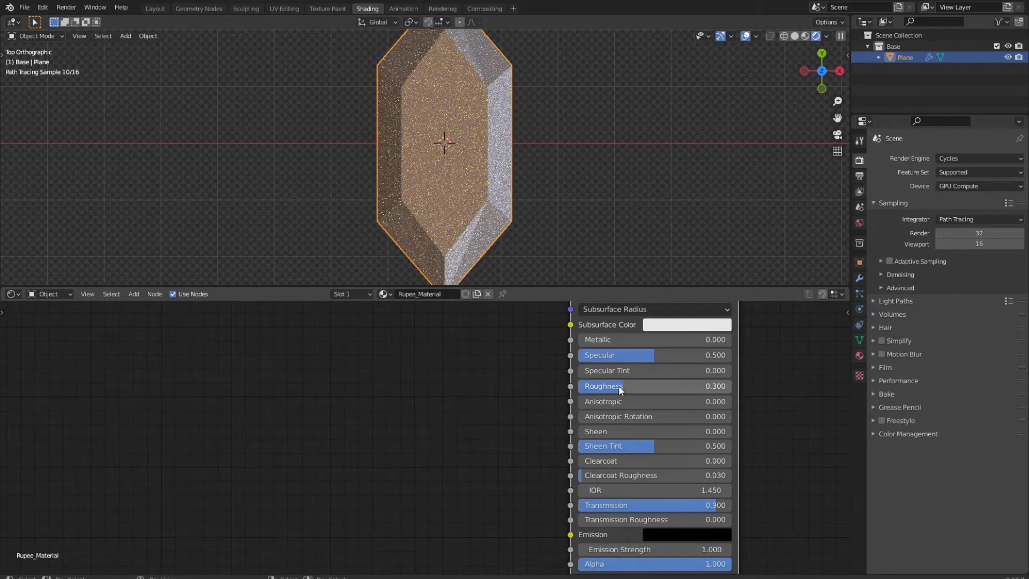
left_click_drag(624, 355, 672, 354)
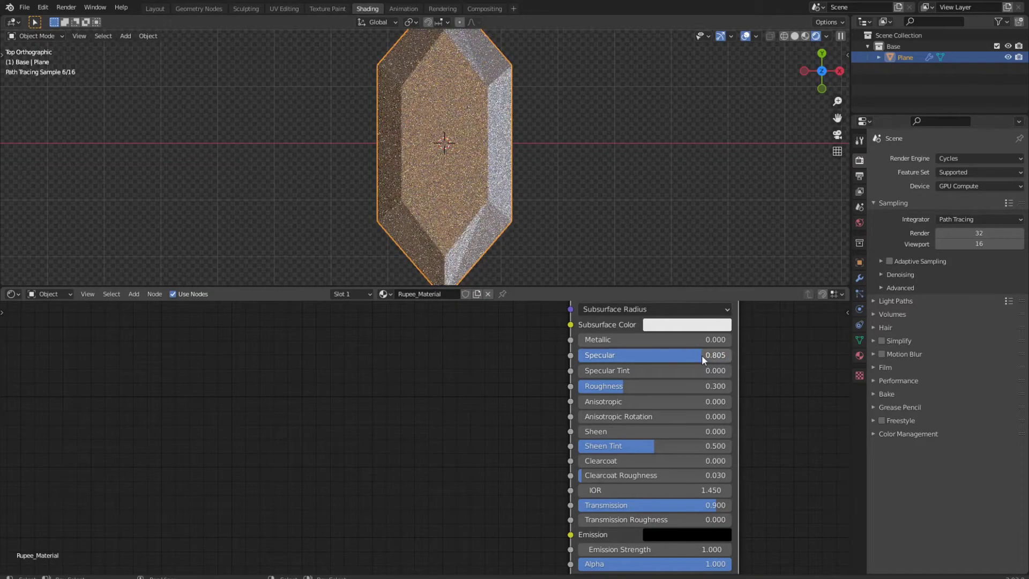
Step: Try a Specular value of 0.9 on the Principled BSDF, and settle on 0.8
left_click(702, 354)
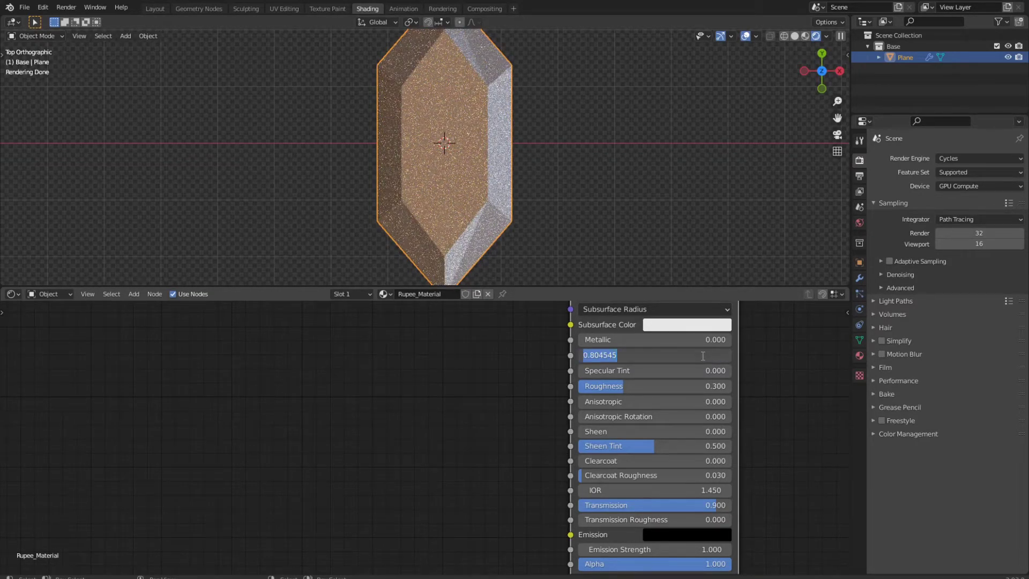
type(".9")
key("Return")
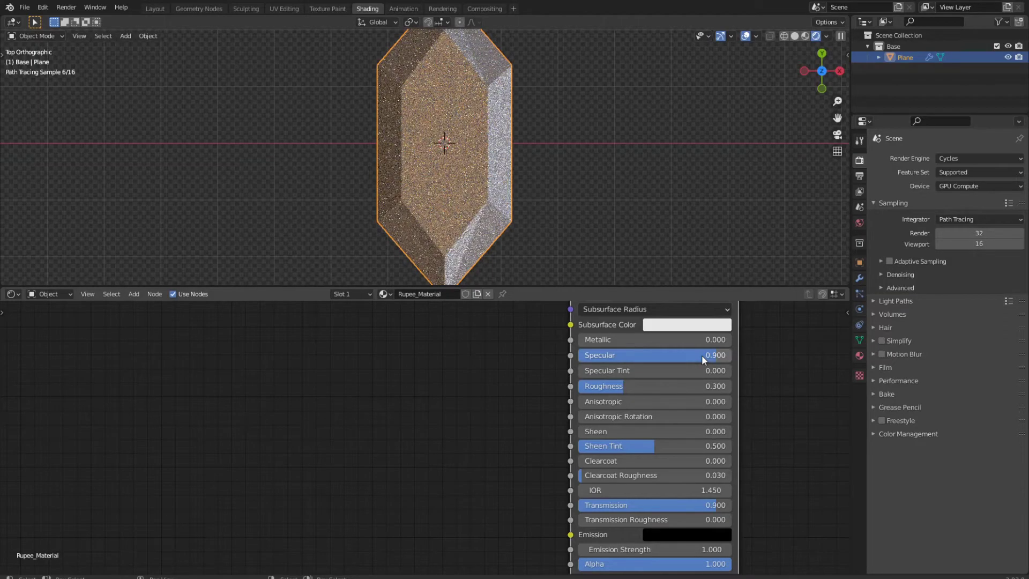
left_click(703, 356)
type(".8")
key("Return")
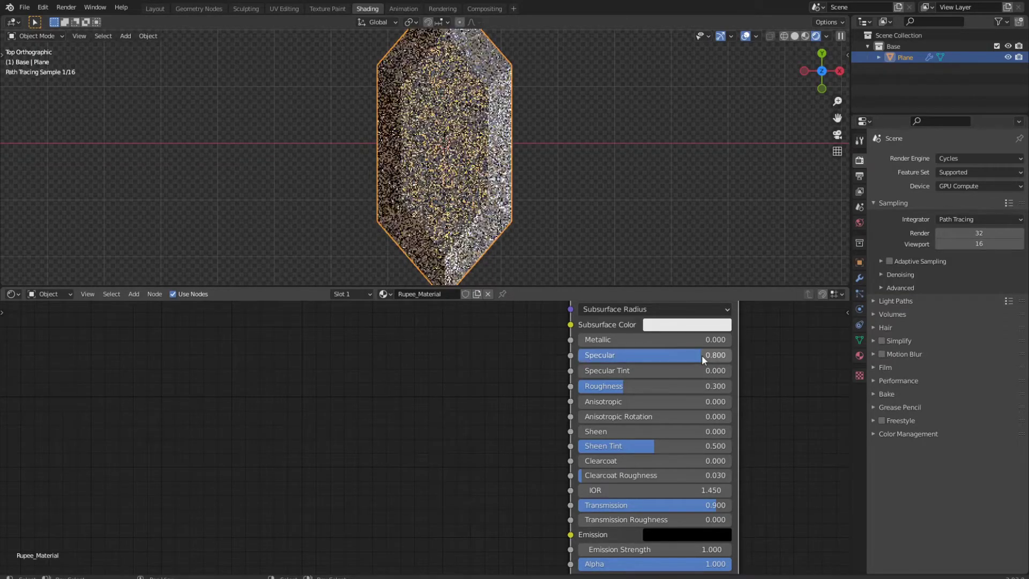
Step: Set the Principled BSDF's Metallic to 0.1 and save the file
left_click(656, 342)
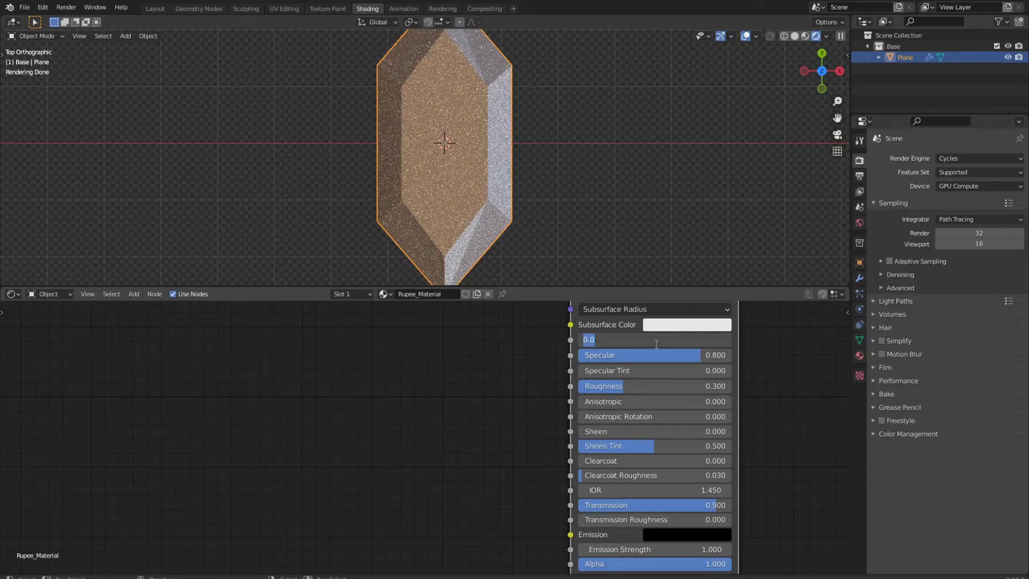
key("BackSpace")
type(".1")
key("Return")
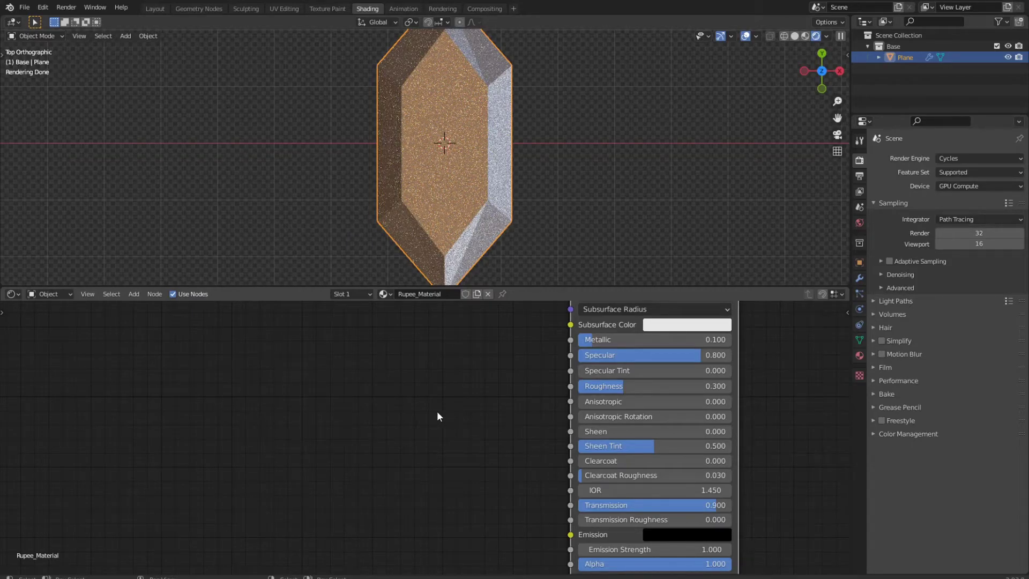
middle_click_drag(409, 409, 464, 462)
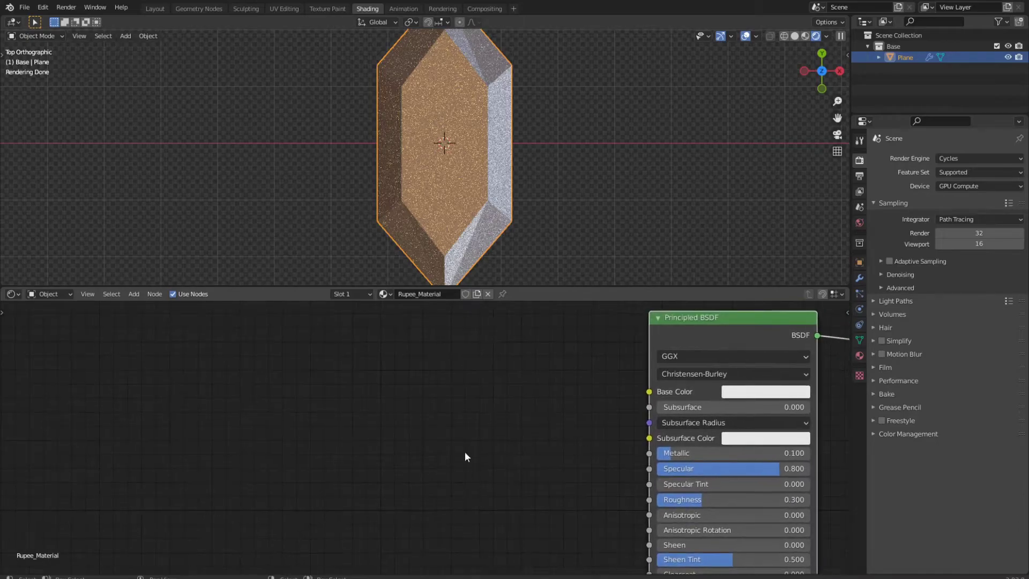
middle_click_drag(429, 423, 472, 430)
key("ctrl+s")
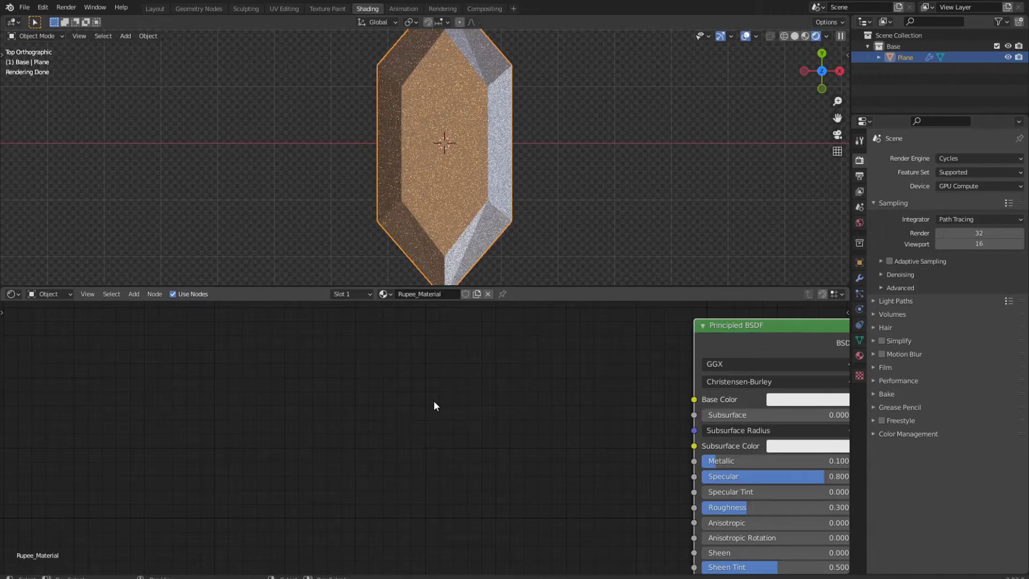
Step: Add an Object Info node well ahead of the Principled BSDF, leaving room for another node between them
middle_click_drag(434, 405, 410, 388)
key("shift+a")
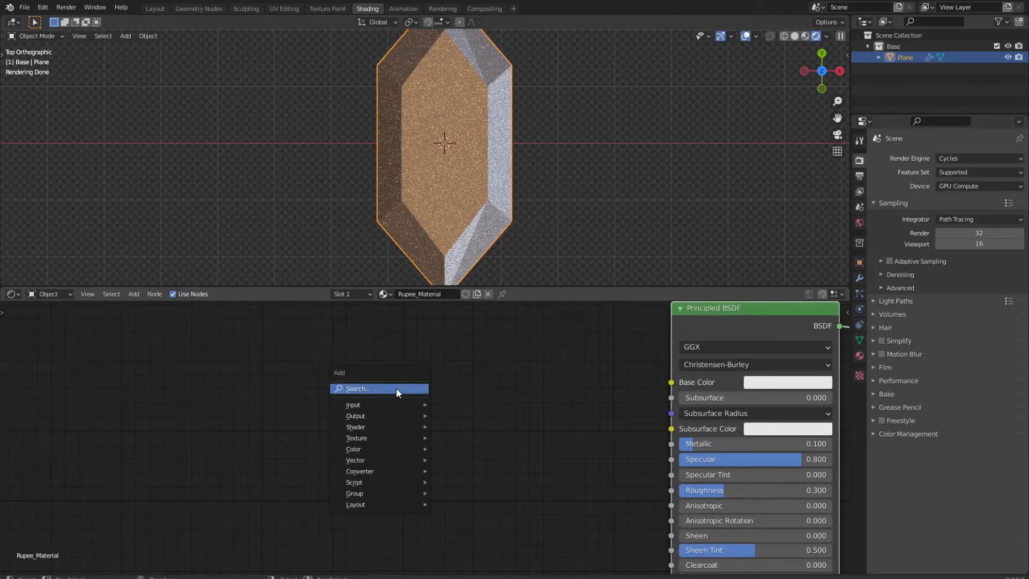
mouse_move(393, 406)
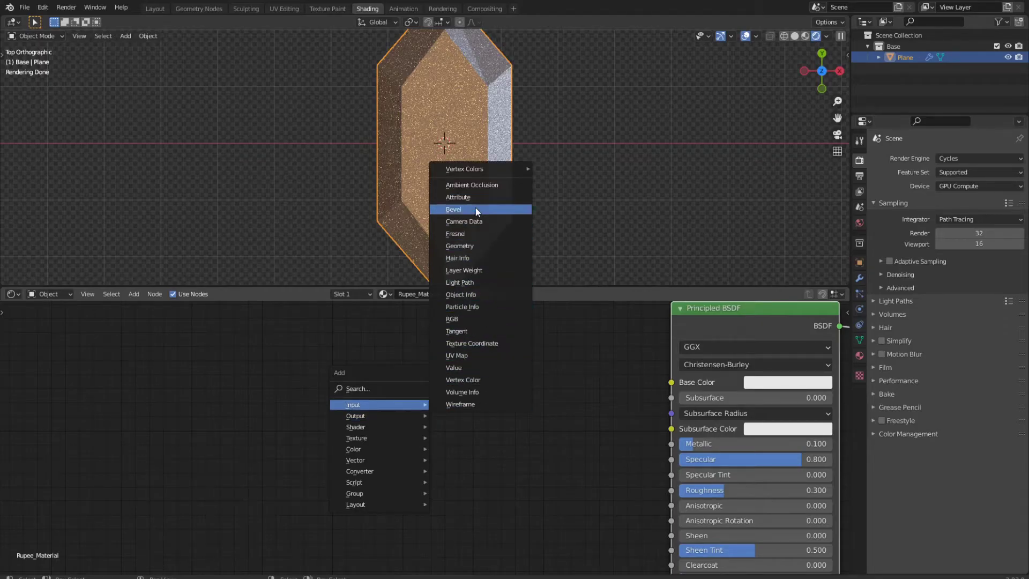
left_click(486, 294)
left_click(92, 342)
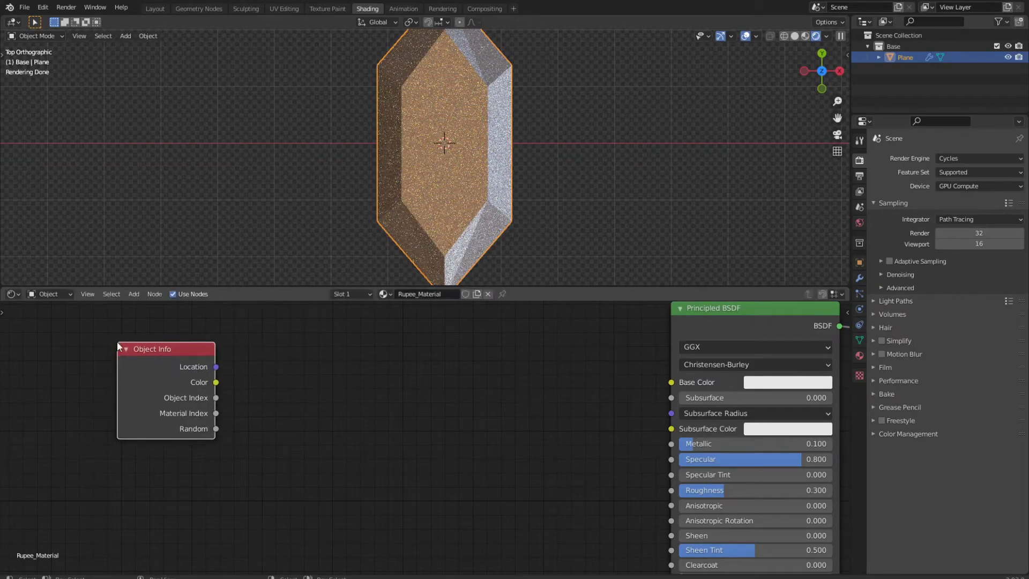
Step: Add a ColorRamp node beside Object Info and connect Object Info's Random output to its Fac input
left_click_drag(218, 431, 351, 417)
key("shift+a")
mouse_move(358, 484)
left_click(402, 349)
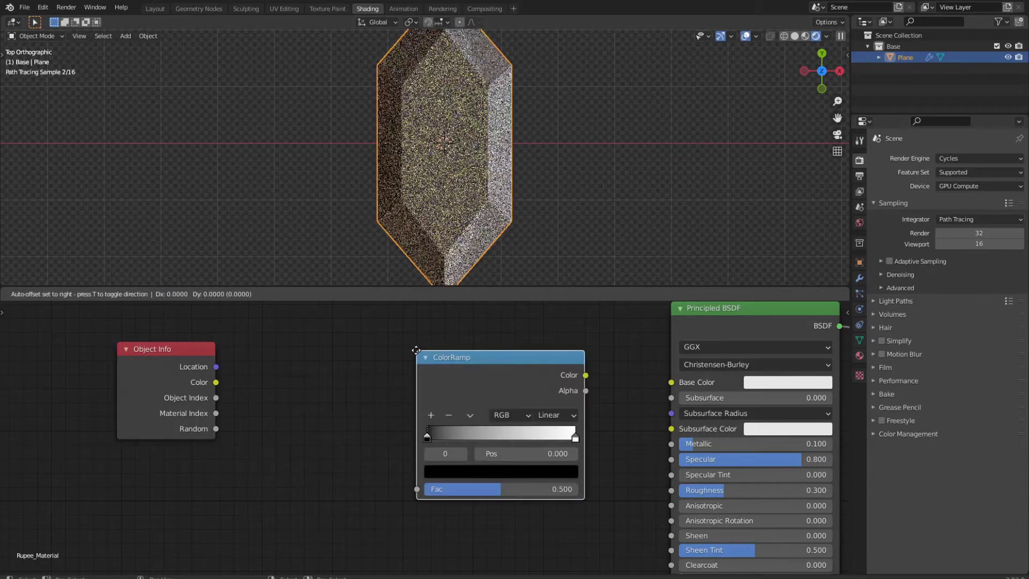
left_click(308, 344)
left_click_drag(216, 429, 308, 484)
Step: Preview the ColorRamp on the gem, connect its Color to the Principled BSDF's Base Color, and return the preview to the Principled BSDF
left_click(400, 374, "ctrl+shift")
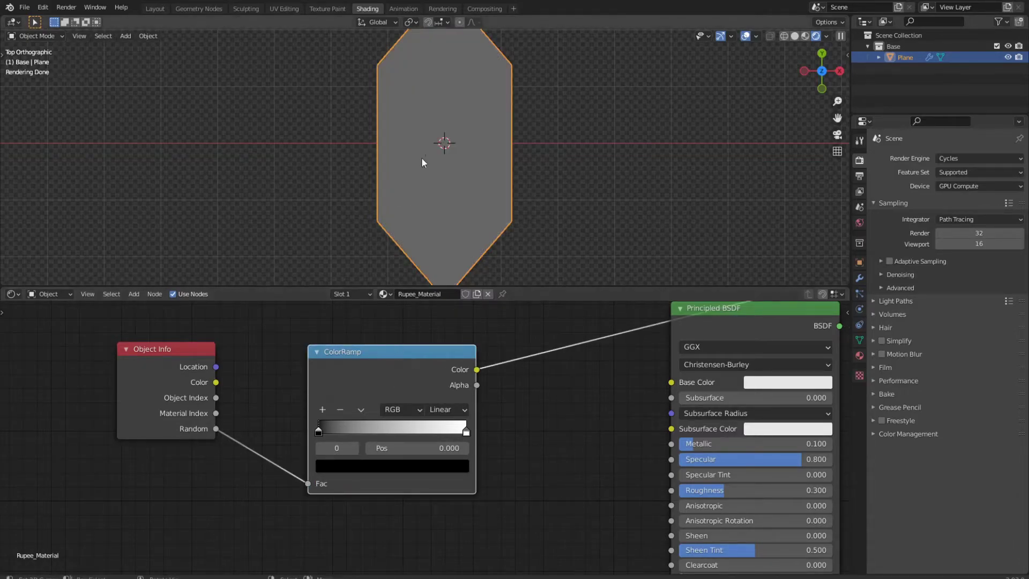
left_click_drag(477, 369, 672, 383)
left_click(758, 327, "ctrl+shift")
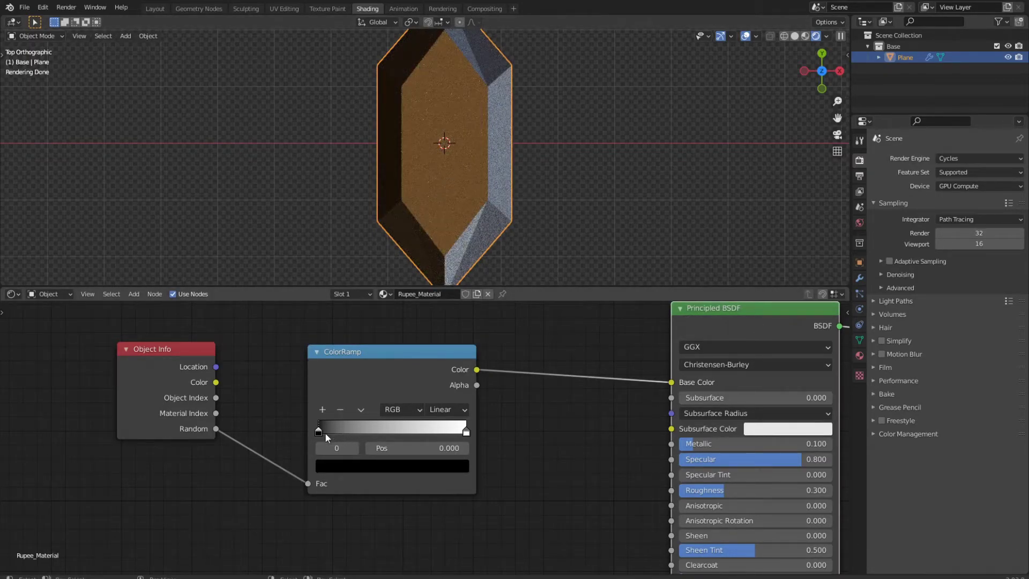
Step: Change the ColorRamp's interpolation to Constant, keeping the black stop at position 0
left_click_drag(320, 432, 294, 437)
mouse_move(320, 432)
left_mouse_down()
mouse_move(480, 426)
mouse_move(319, 432)
left_mouse_up()
left_click(455, 409)
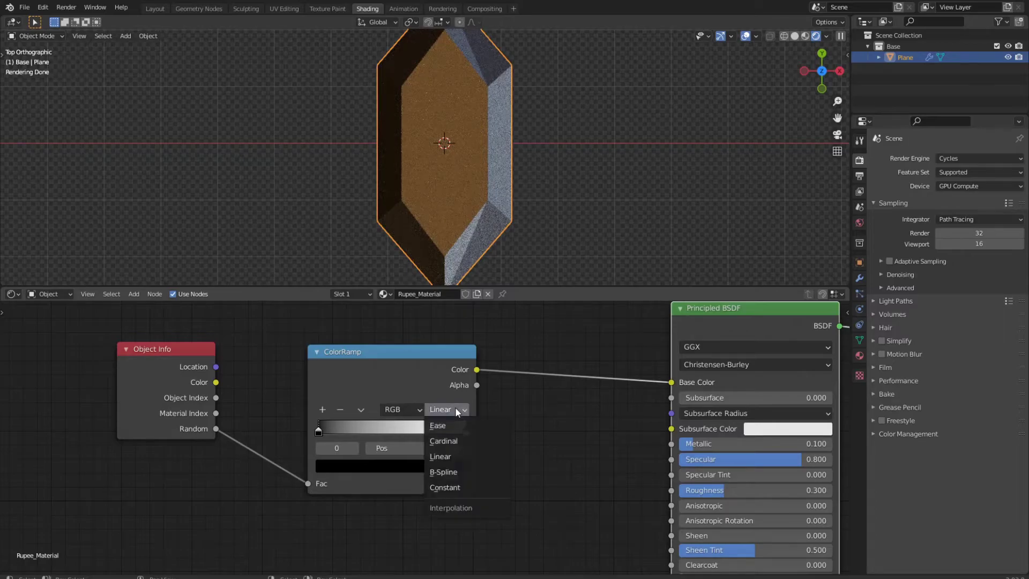
left_click(458, 489)
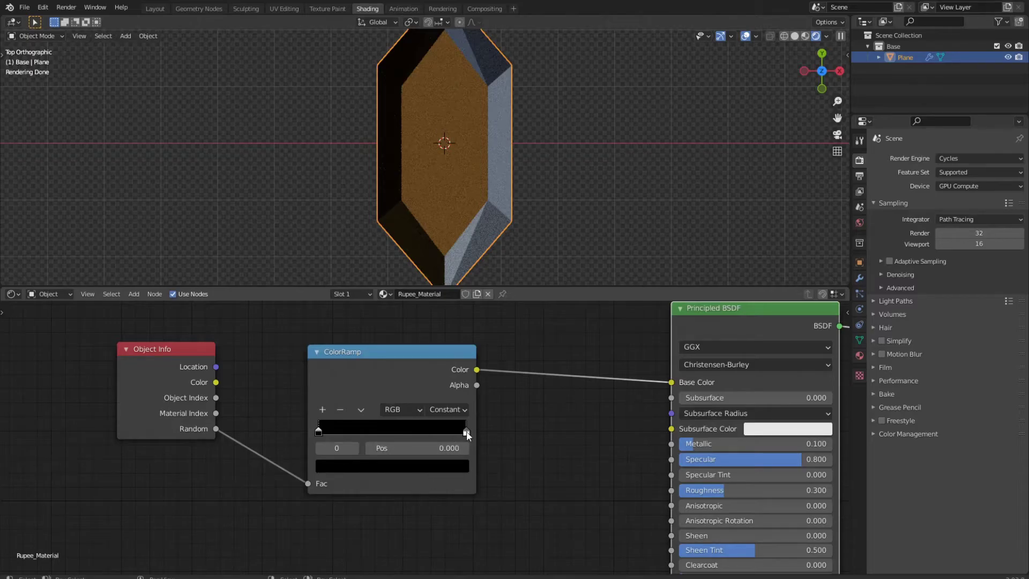
Step: Set the position of the ColorRamp's white stop to 0.5
left_click_drag(466, 434, 464, 432)
left_click(452, 449)
type("0.85")
key("Return")
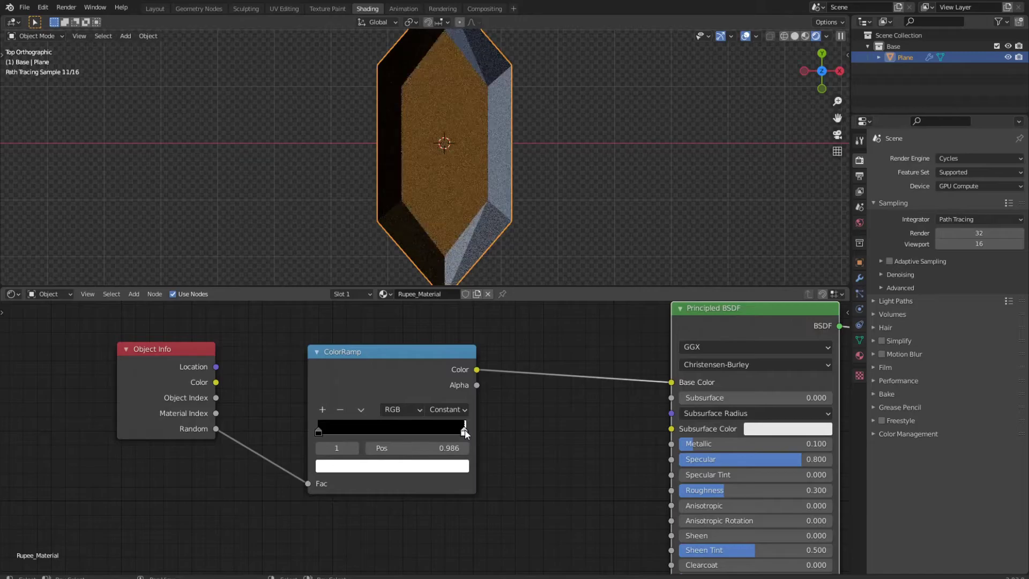
left_click_drag(447, 436, 431, 437)
left_click(429, 453)
type(".5")
key("Return")
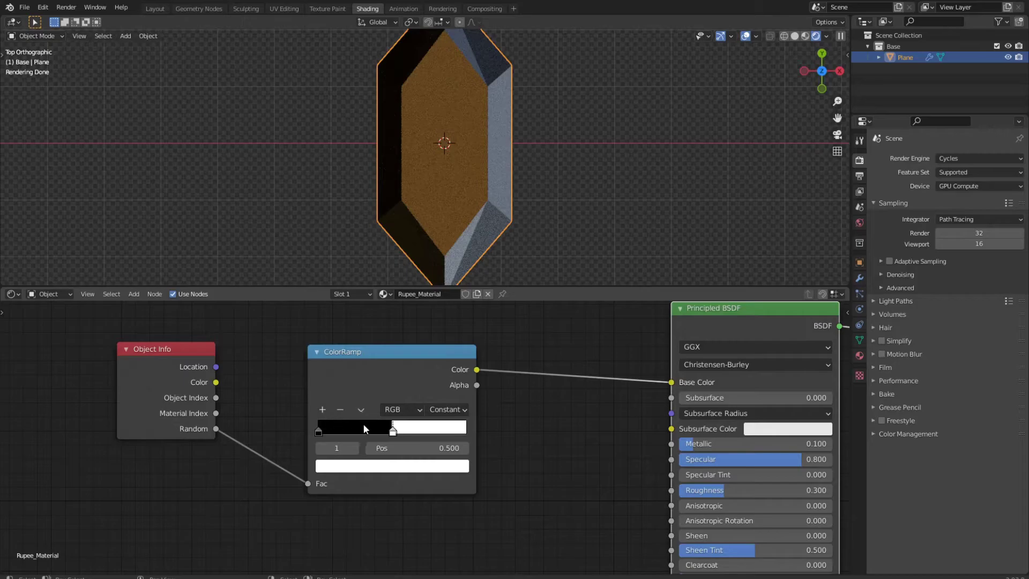
Step: Change the ColorRamp's first stop from black to a fully bright, saturated green, keeping it at position 0
left_click(393, 433)
left_click(318, 432)
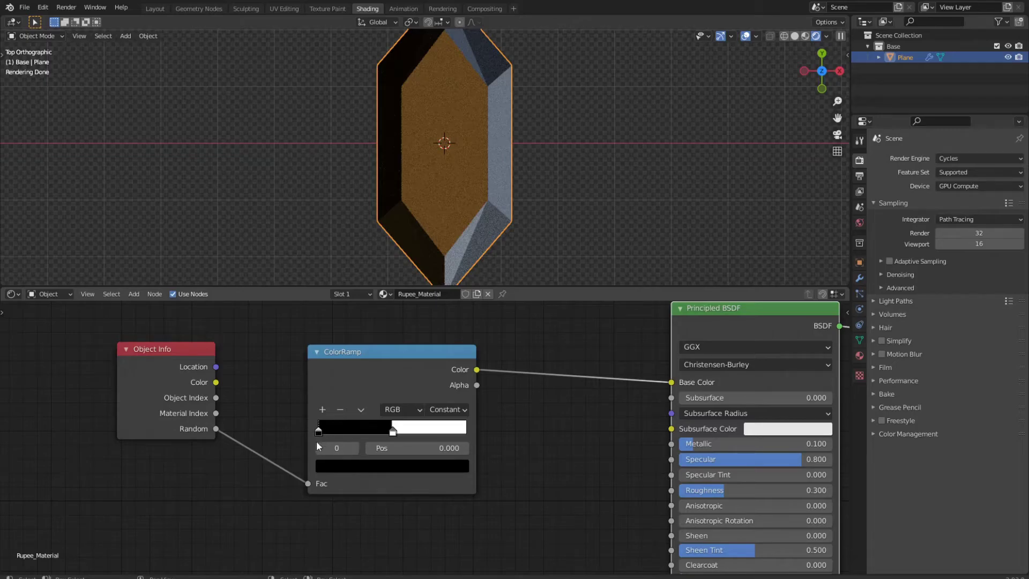
left_click(320, 433)
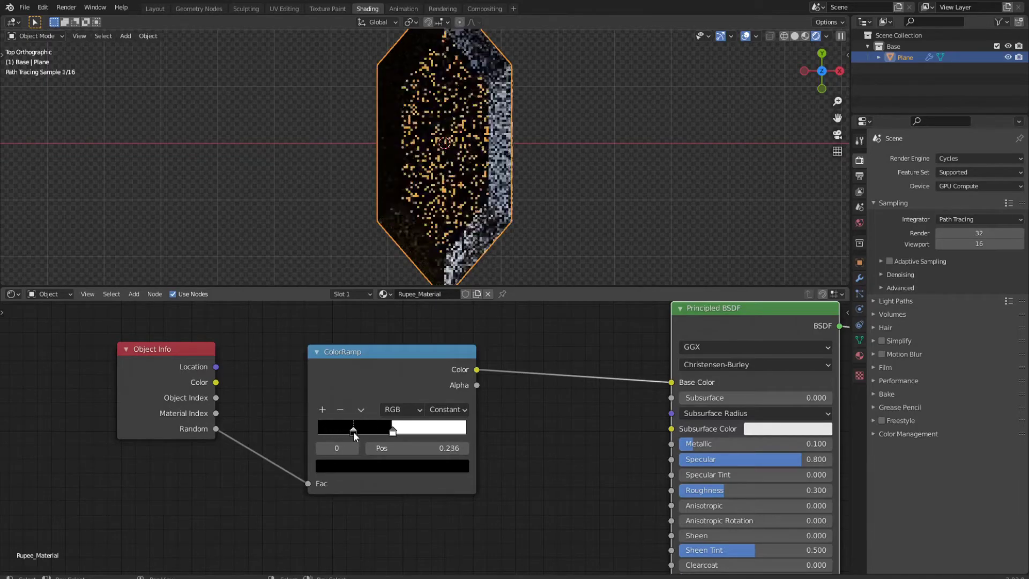
left_click(349, 467)
left_click_drag(436, 327, 437, 264)
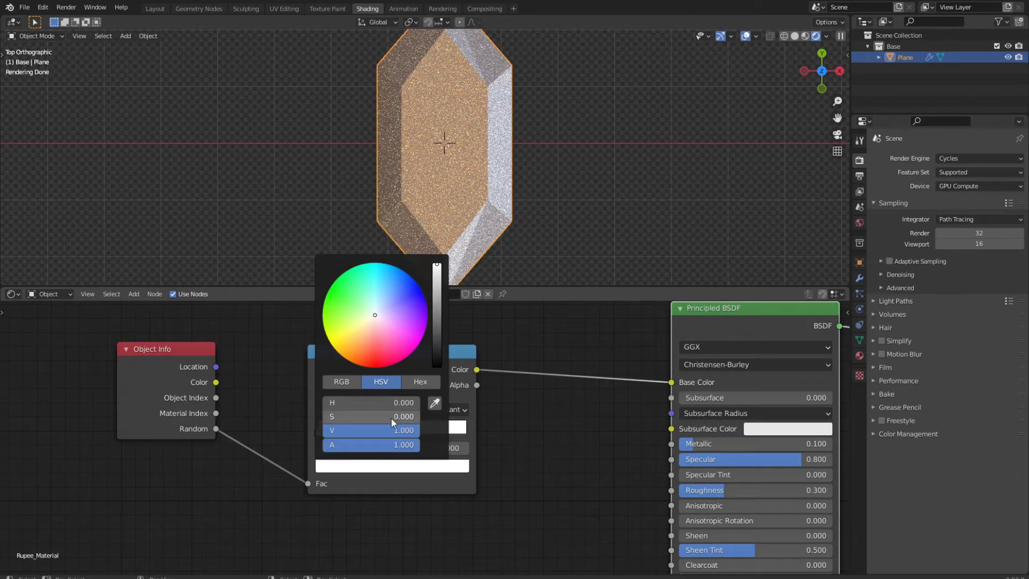
left_click_drag(342, 305, 327, 295)
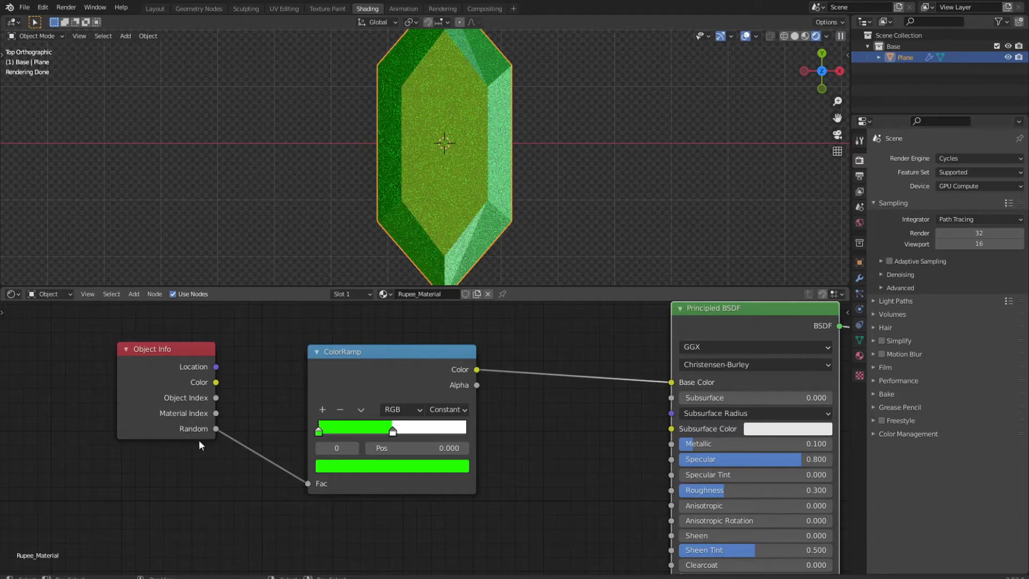
left_click(385, 379)
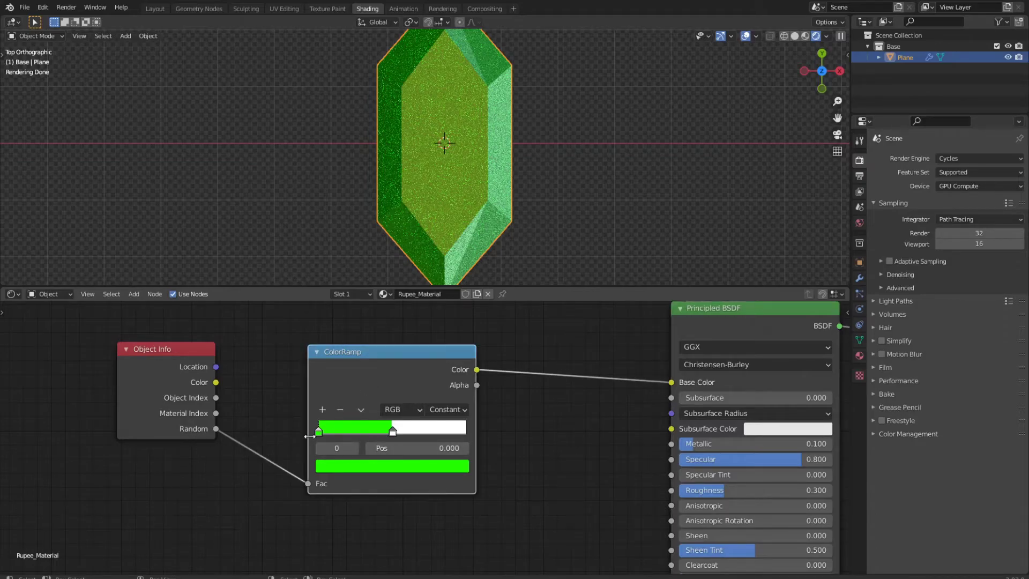
Step: Add a third stop to the ColorRamp and set its position to 0.75
left_click(393, 430)
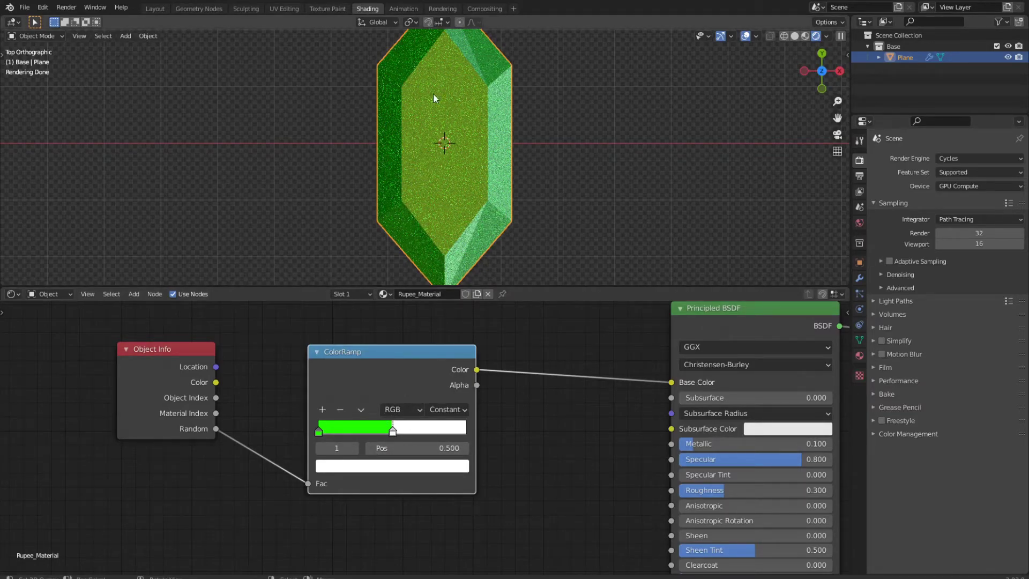
left_click(323, 410)
left_click(356, 437)
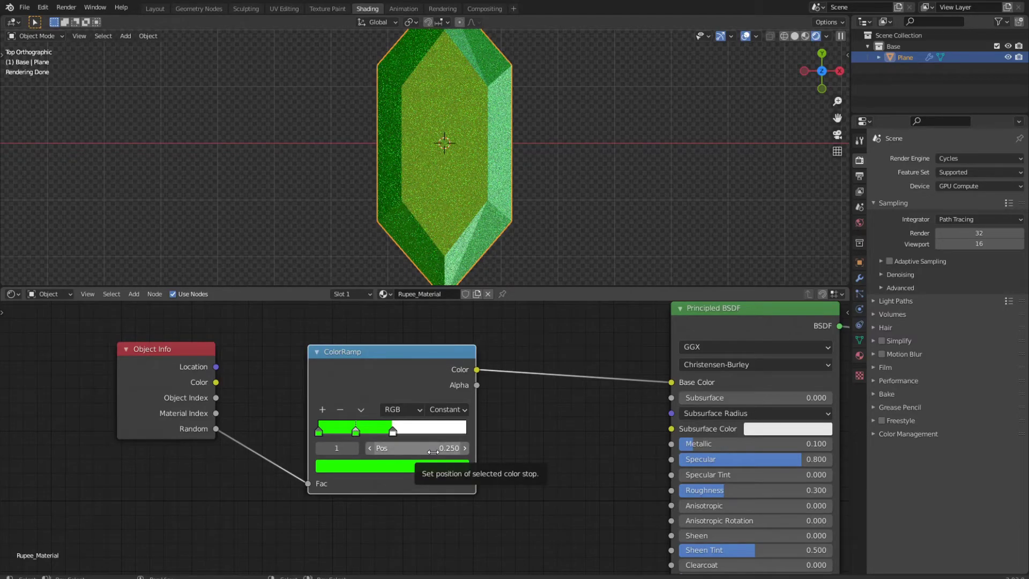
left_click(434, 450)
type("0.75")
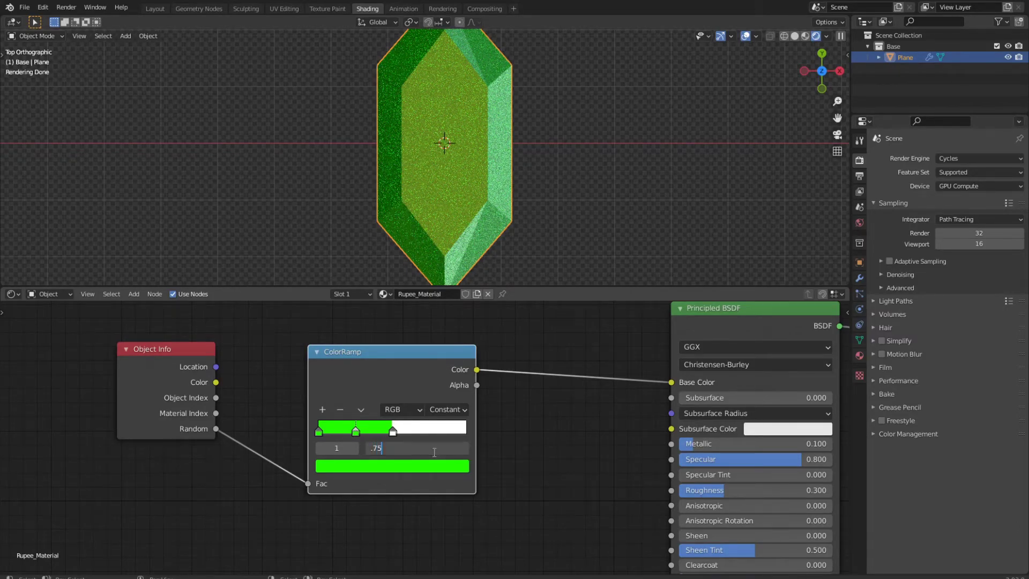
key("Return")
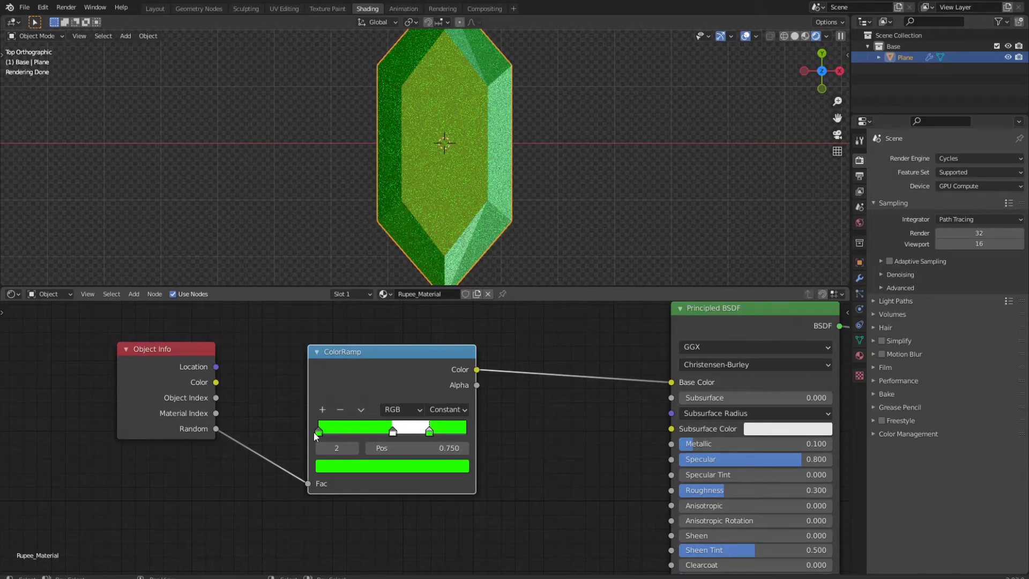
Step: Change the colour of the ColorRamp's white middle stop at 0.5 to a saturated blue
left_click(393, 431)
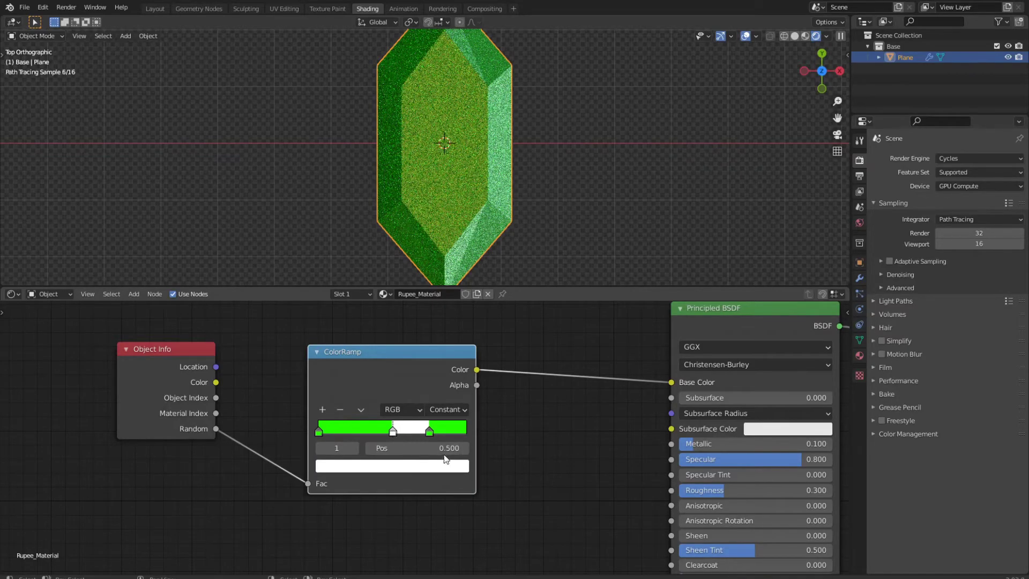
left_click(429, 431)
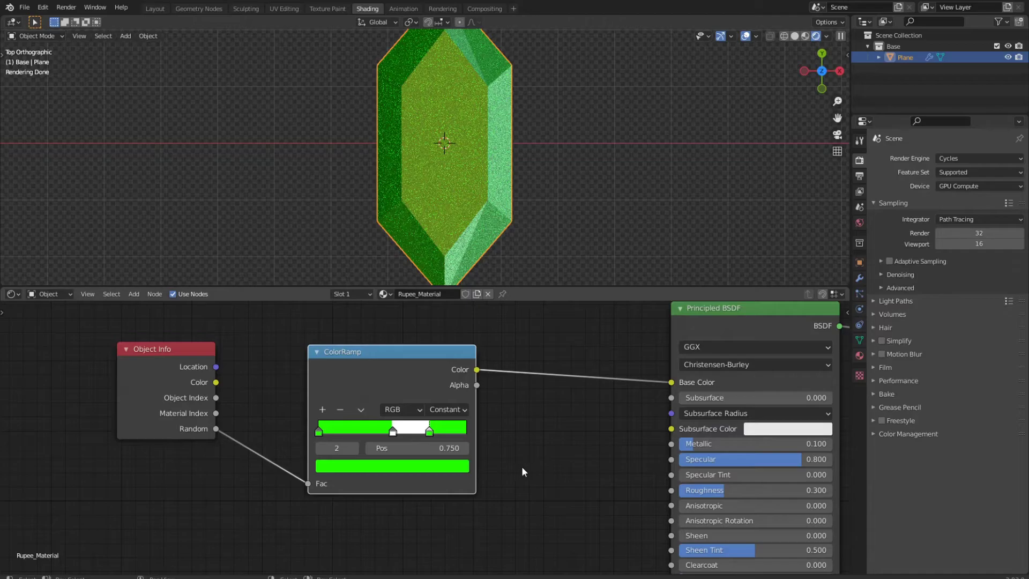
left_click(391, 433)
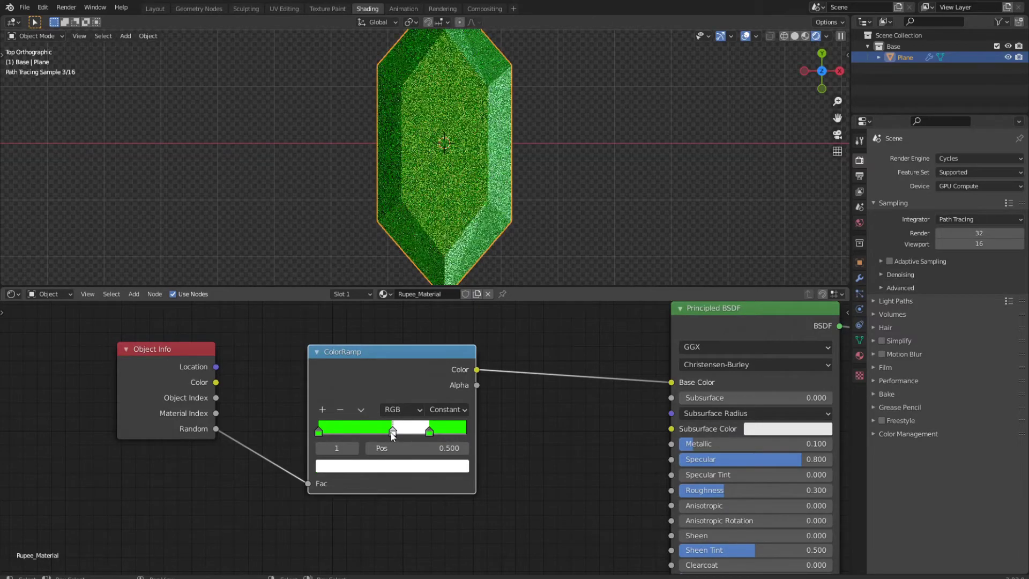
left_click(394, 474)
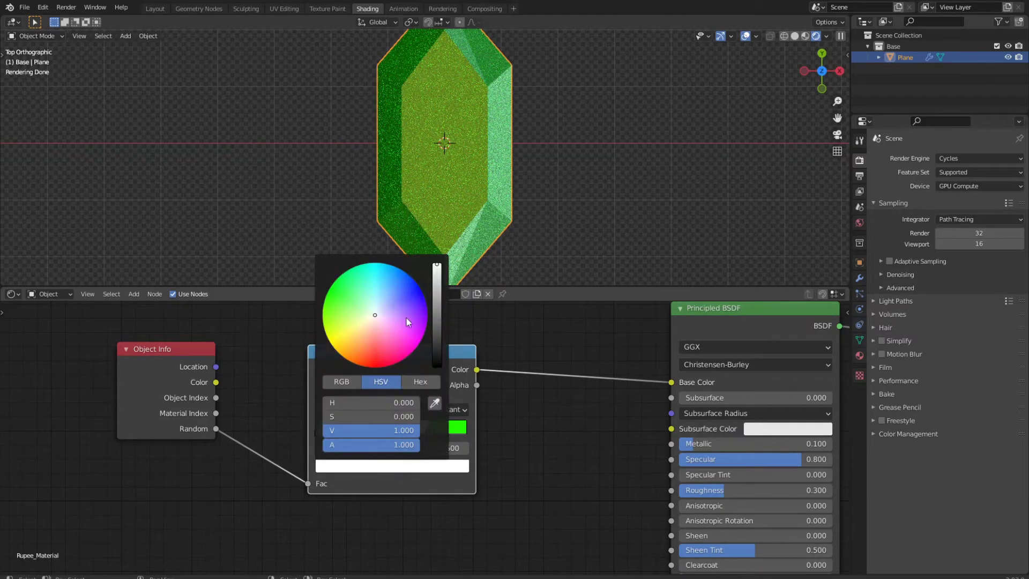
left_click(395, 280)
left_click_drag(395, 280, 406, 273)
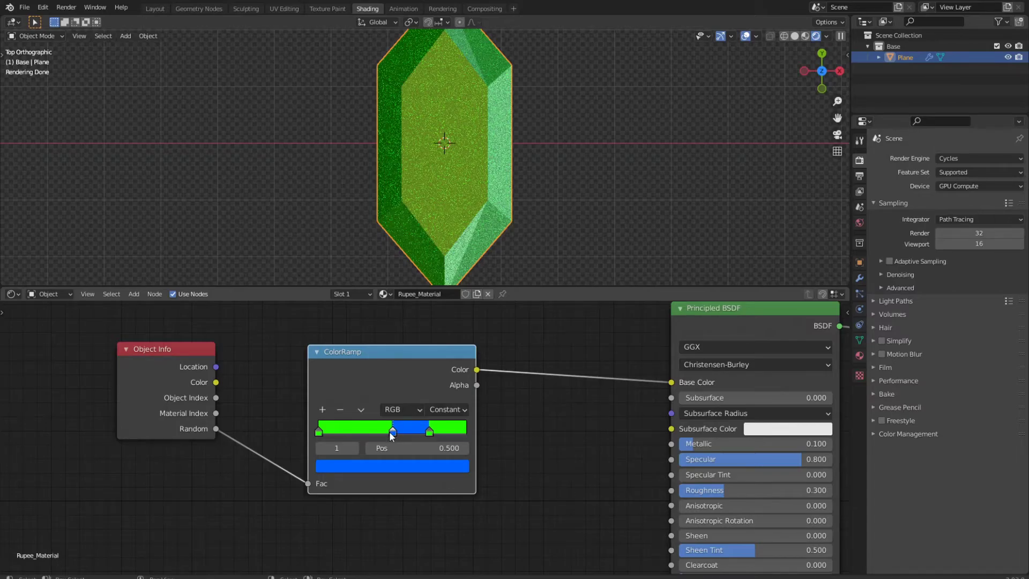
Step: Add another blue stop to the ColorRamp and move it to the far end of the gradient
left_click(430, 432)
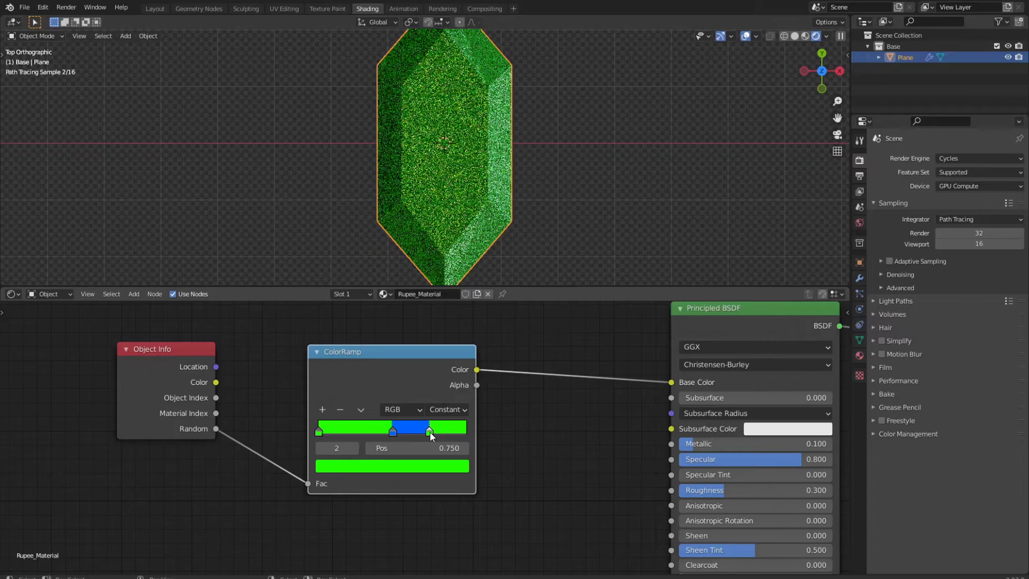
left_click(321, 410)
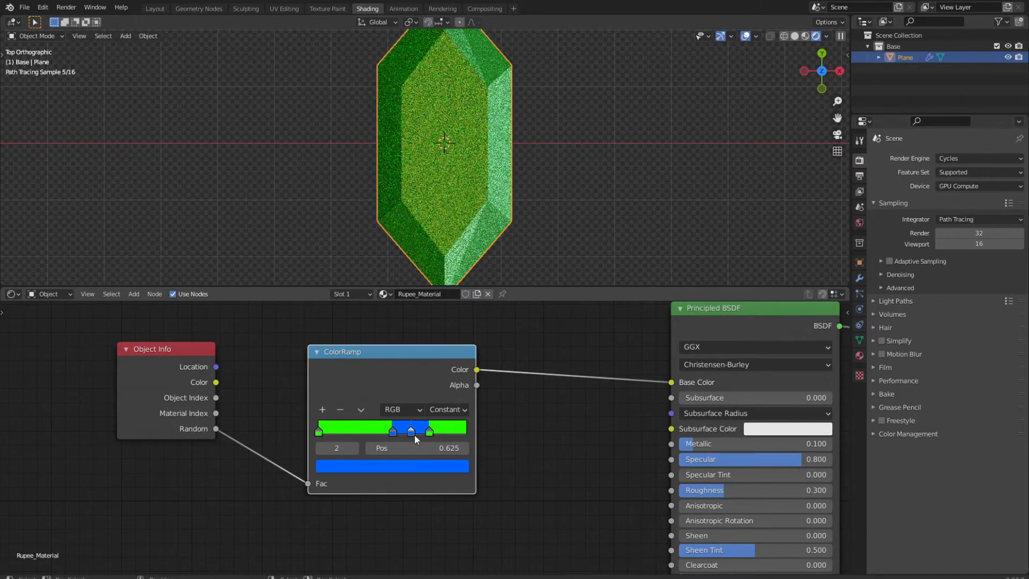
left_click_drag(412, 432, 476, 433)
Step: Add a stop between the 0.75 and end stops, place it at about 0.84, and colour it pure red
left_click(322, 409)
left_click_drag(449, 433, 443, 433)
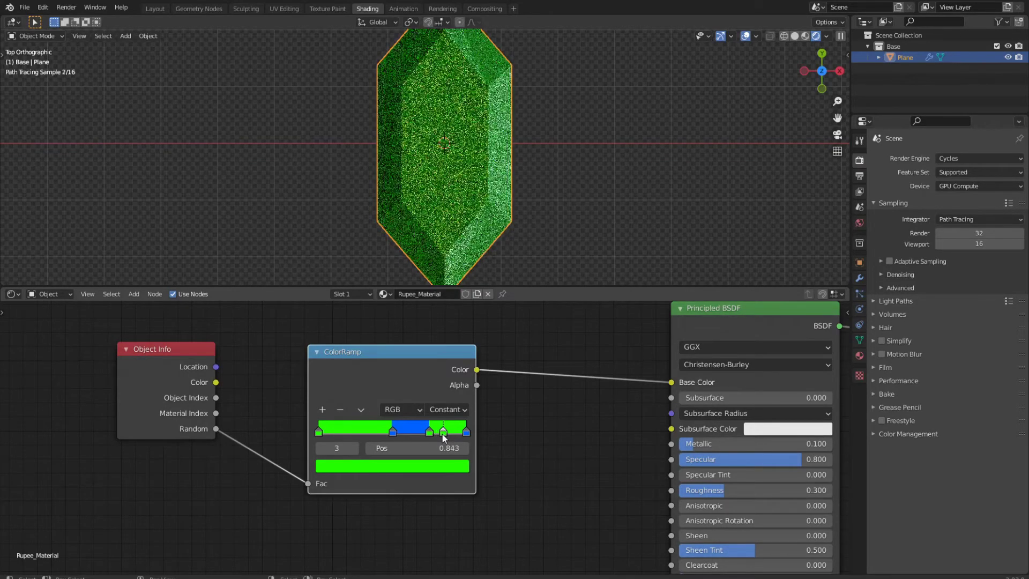
left_click(407, 466)
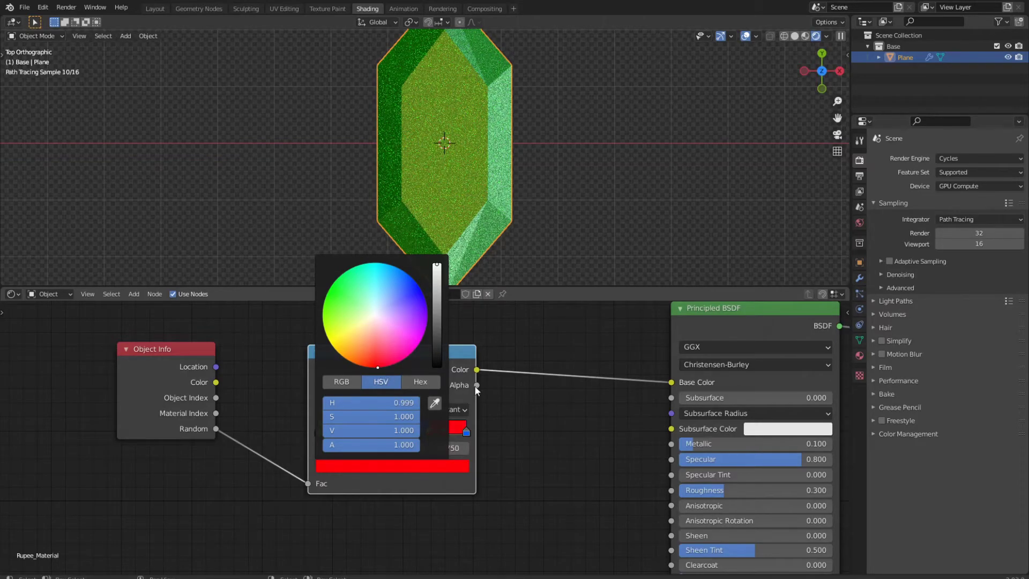
Step: Change the ColorRamp stop at 0.843 from red to a saturated pink with a hue of about 0.924
left_click(443, 432)
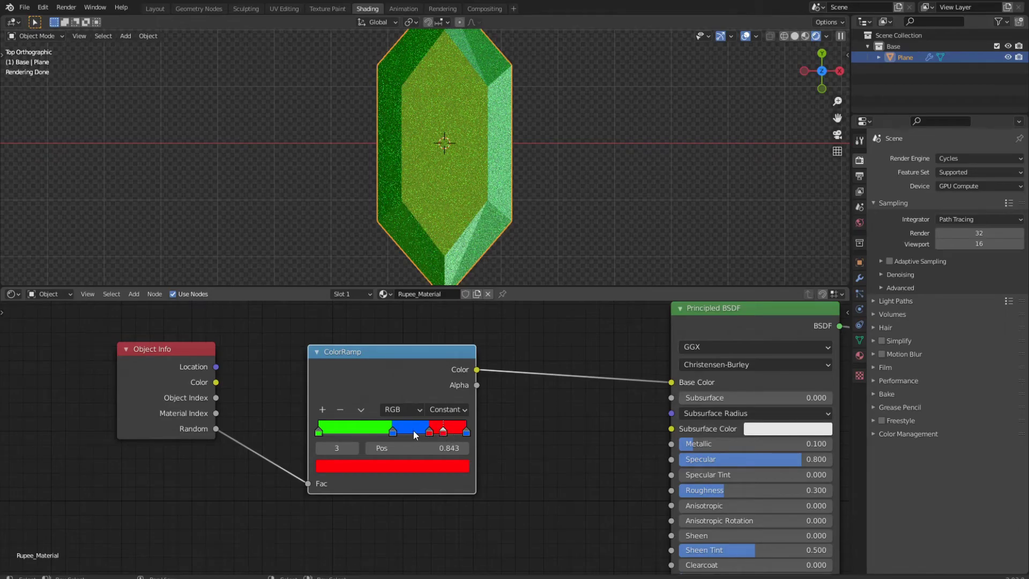
left_click(416, 469)
left_click_drag(355, 349, 410, 354)
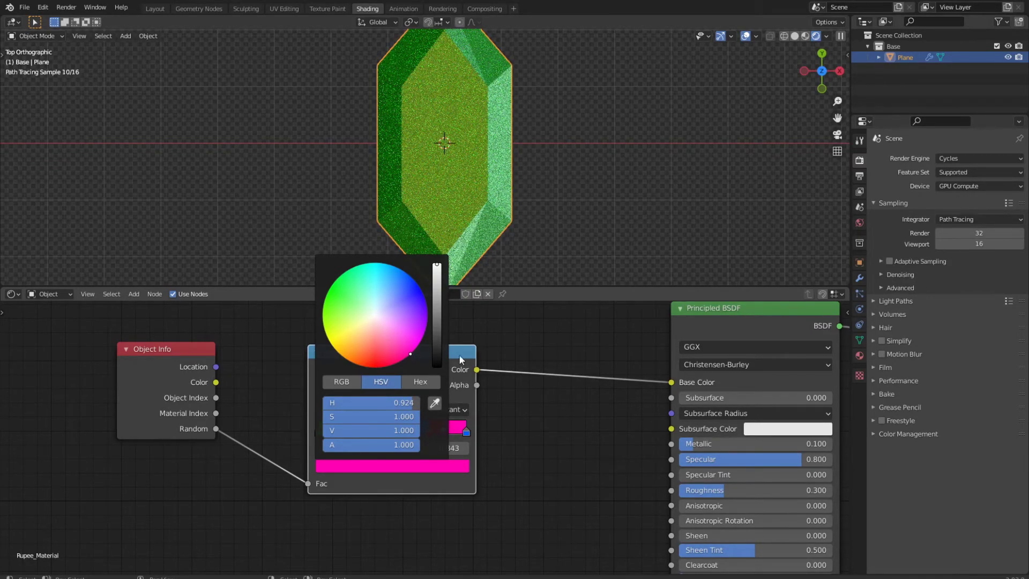
Step: Add a stop at 0.922, between the pink stop and the end stop, and colour it neutral mid grey
left_click(466, 433)
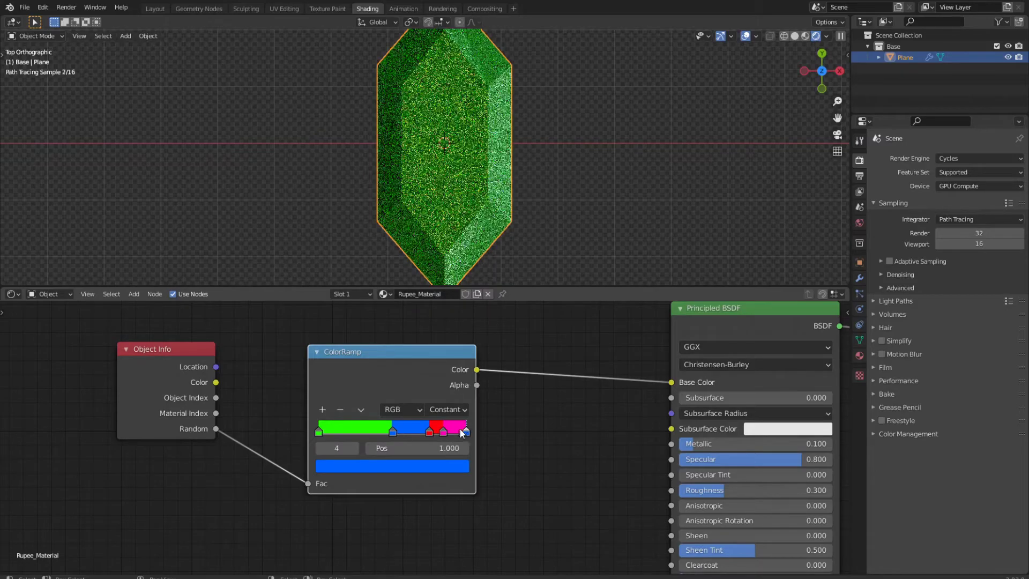
left_click(322, 409)
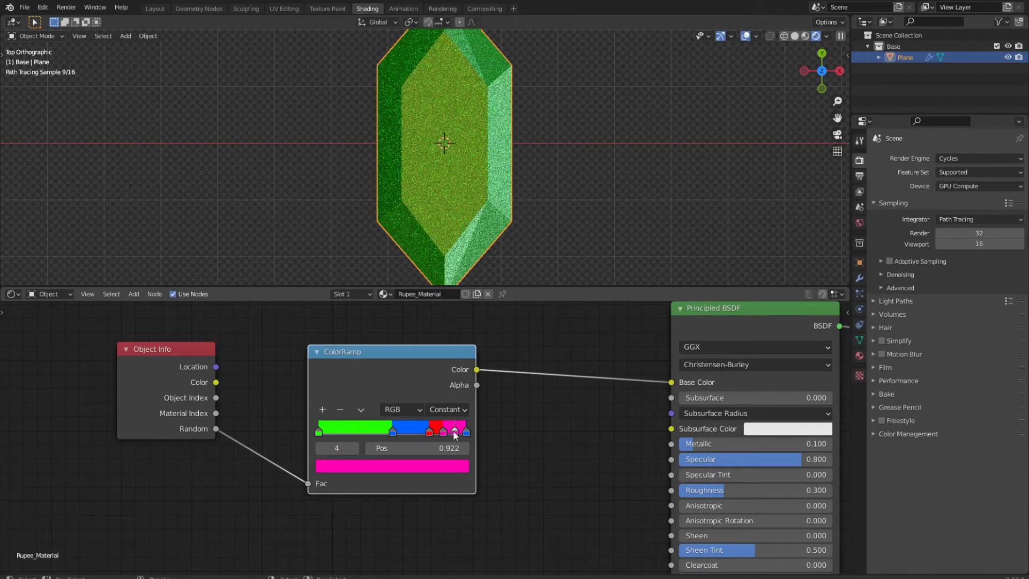
left_click(394, 466)
left_click_drag(433, 318, 384, 326)
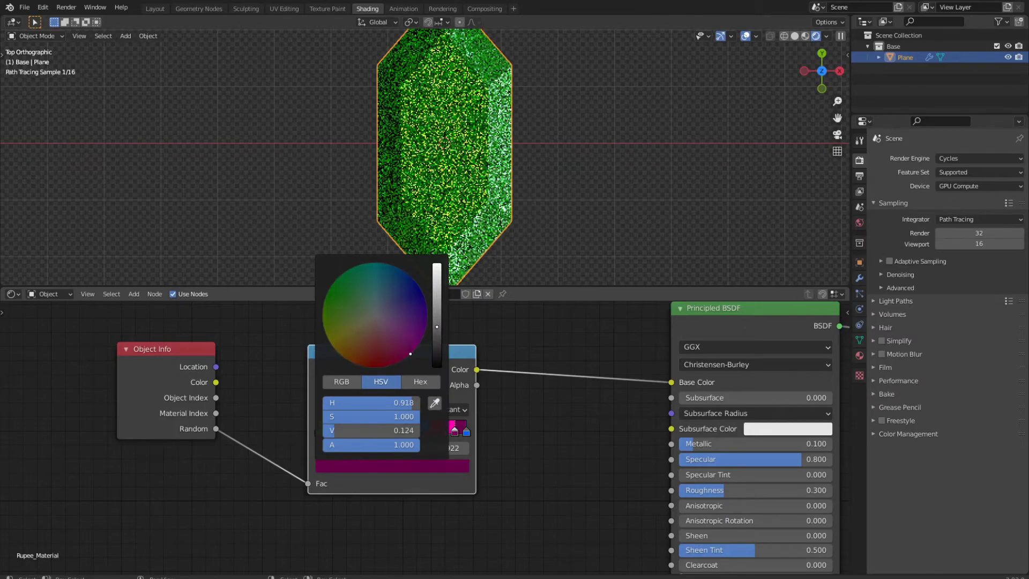
mouse_move(397, 416)
left_mouse_down()
mouse_move(316, 416)
mouse_move(329, 403)
mouse_move(317, 402)
left_mouse_up()
left_click_drag(436, 323, 437, 315)
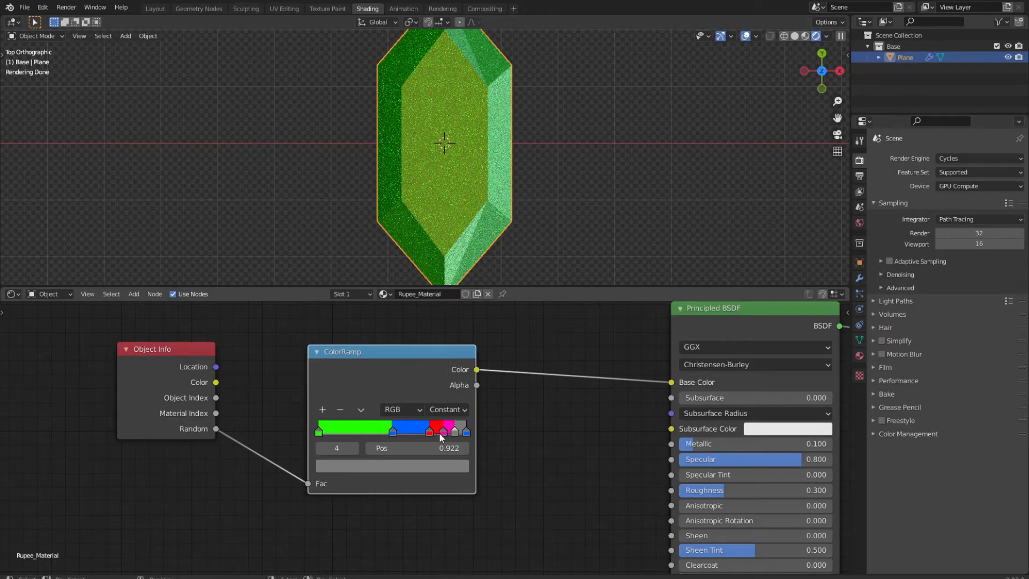
Step: Recolour the ColorRamp's blue end stop to a muted gold and set its position to 0.99
left_click(466, 432)
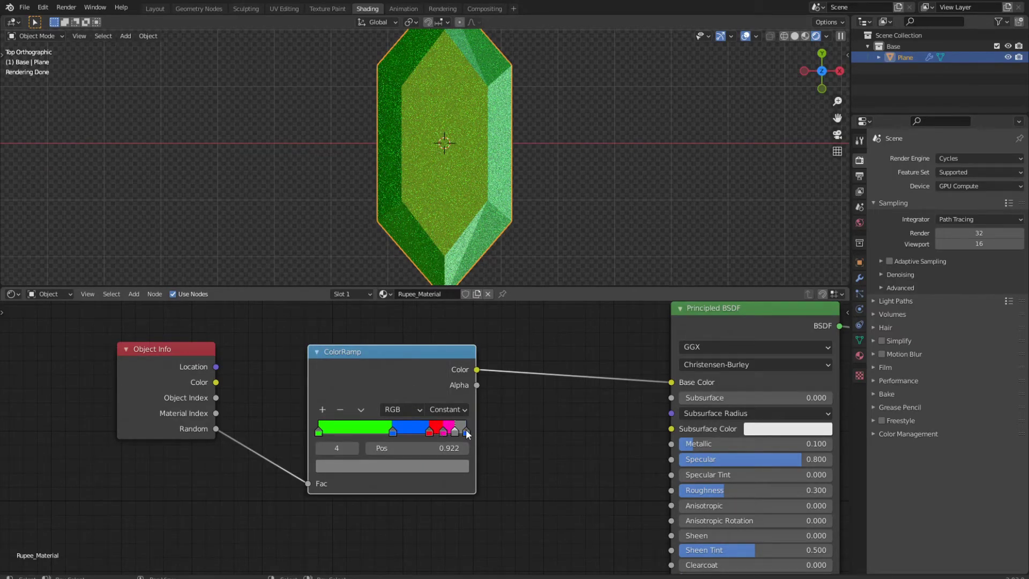
left_click(425, 462)
mouse_move(369, 342)
left_mouse_down()
mouse_move(341, 349)
mouse_move(346, 341)
left_mouse_up()
left_click_drag(437, 289, 436, 301)
left_click_drag(339, 329, 349, 340)
left_click(442, 448)
key("Return")
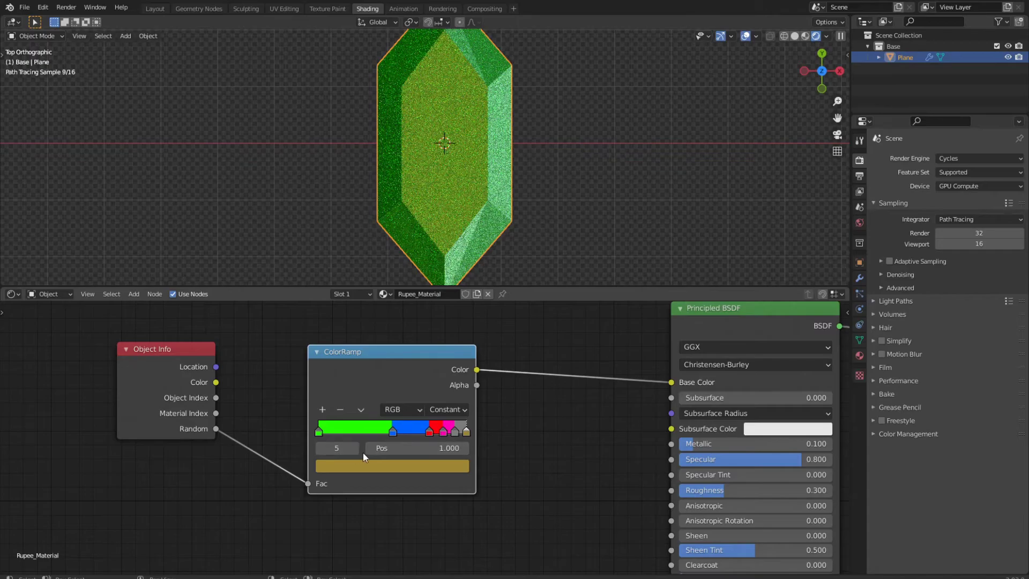
left_click(369, 448)
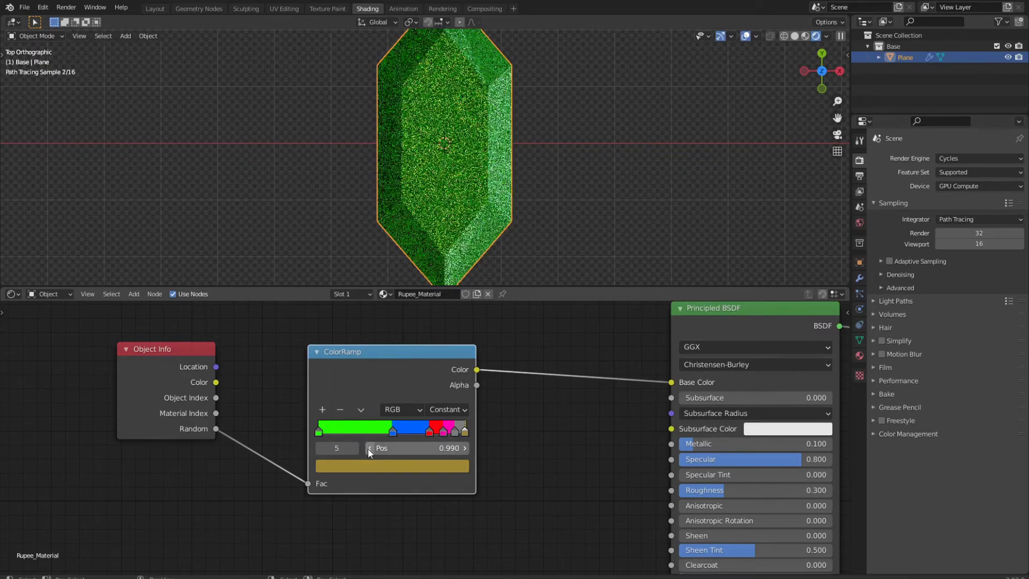
Step: Set the position of the ColorRamp's grey stop to 0.95
left_click(453, 432)
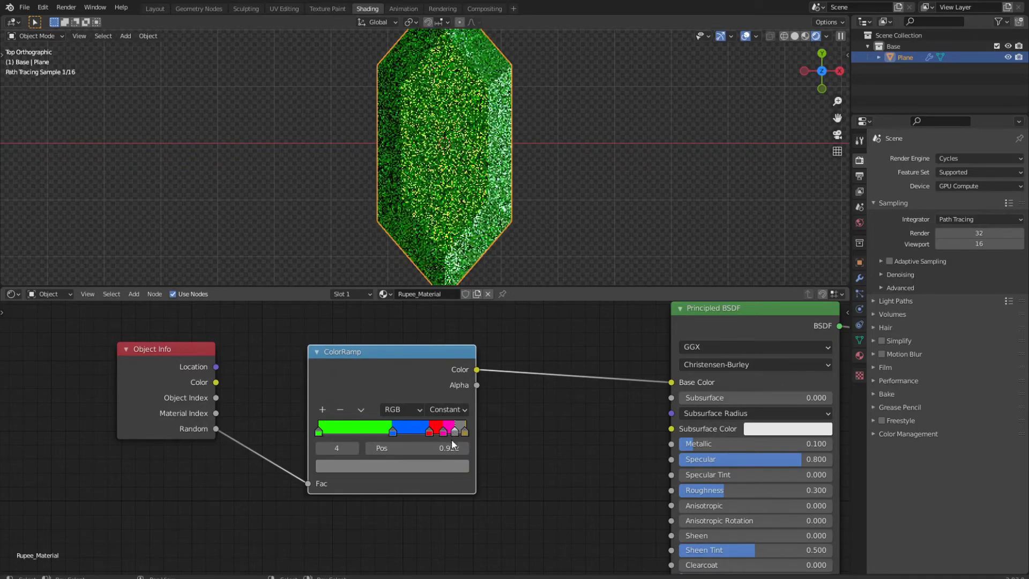
double_click(452, 447)
key("ctrl+a")
type("0.95")
key("Return")
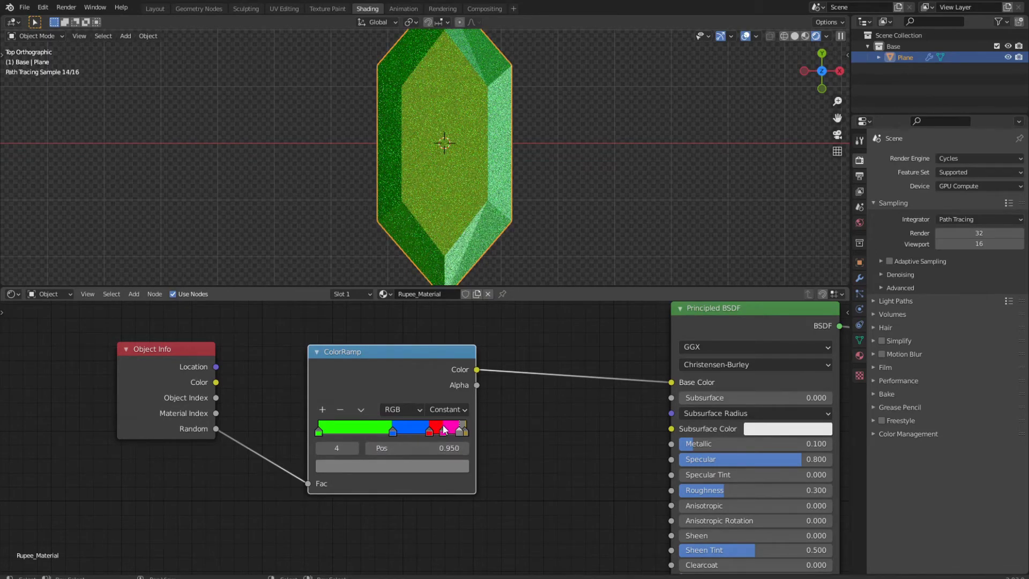
Step: Set the position of the ColorRamp's pink stop to 0.9 and save the file
left_click(443, 432)
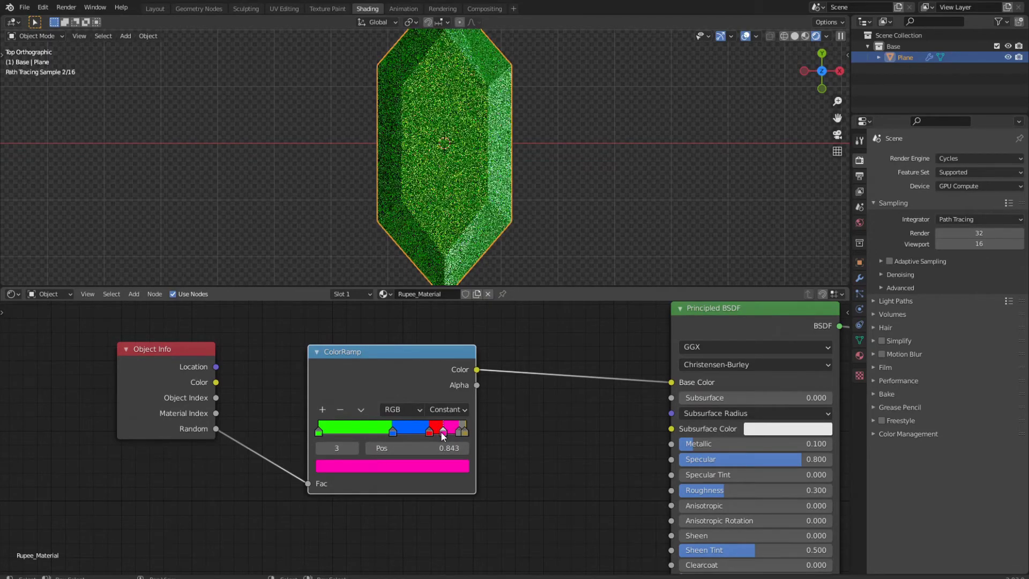
double_click(457, 450)
type("0.9")
key("Return")
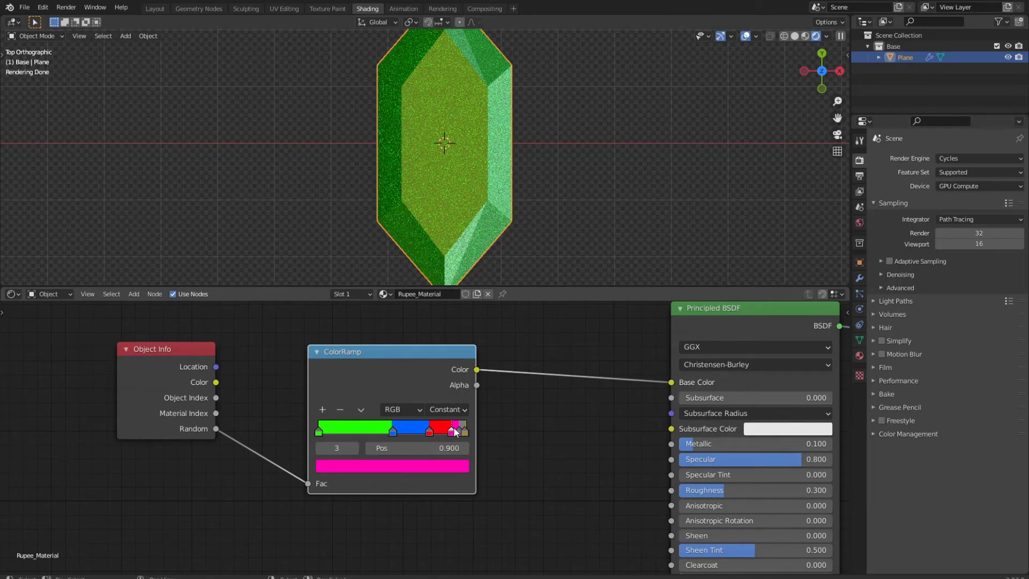
key("ctrl+s")
Step: Rename the gem object Plane to Rupee
scroll(457, 422, "down", 4)
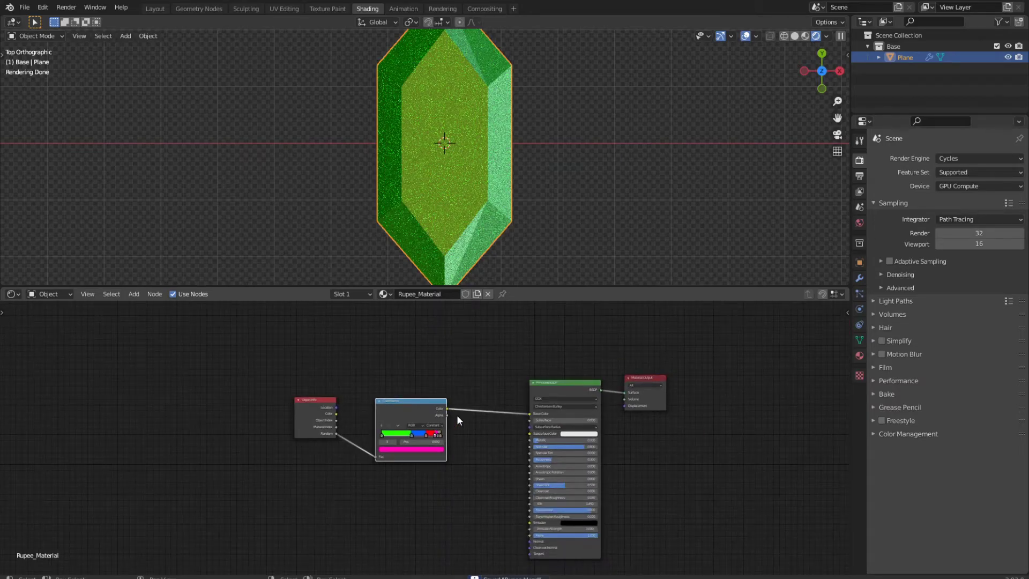
double_click(905, 57)
type("R")
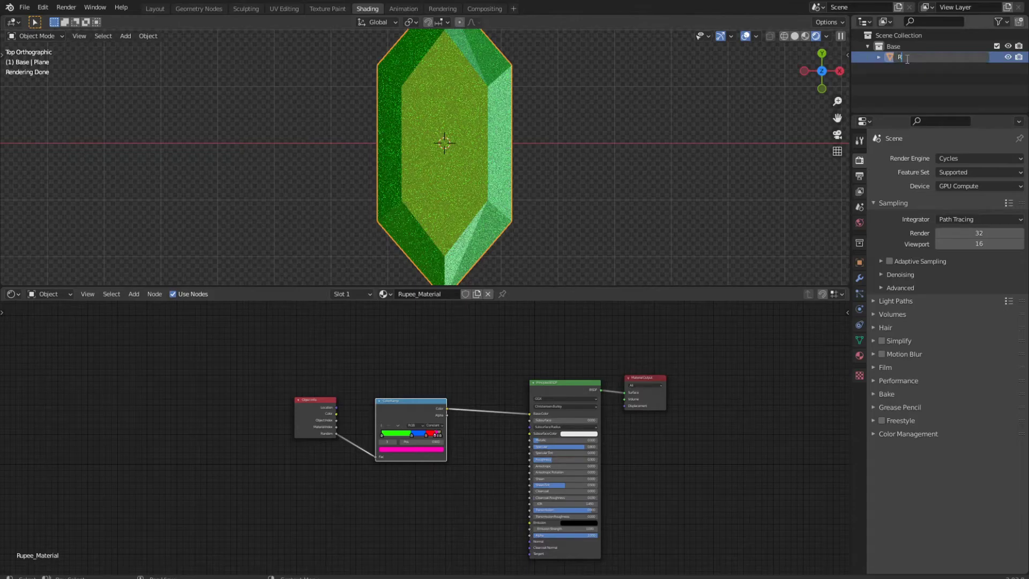
type("upee")
key("Return")
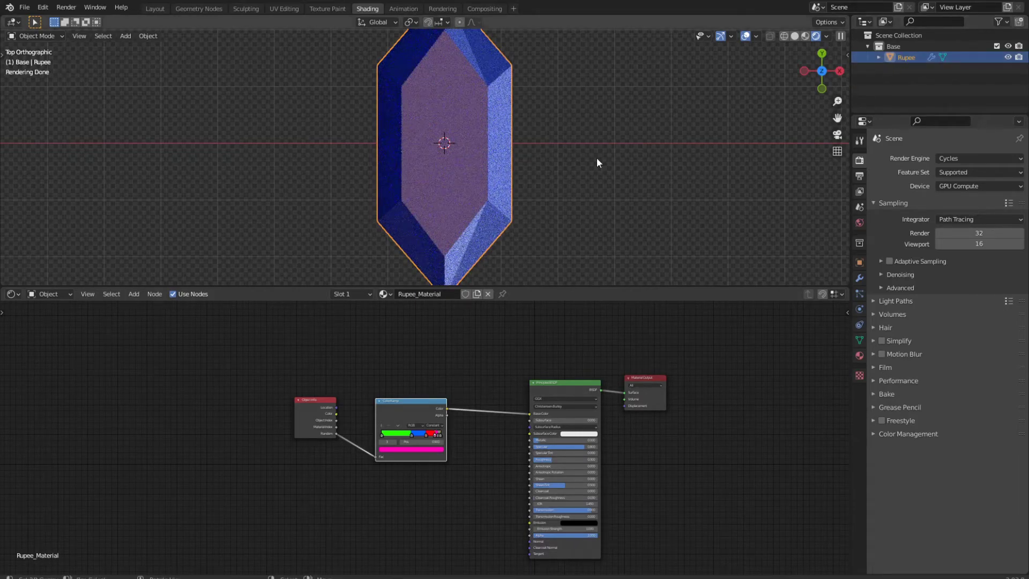
Step: Deselect the gem and switch the Shading workspace's viewport to solid display
scroll(597, 157, "down", 3)
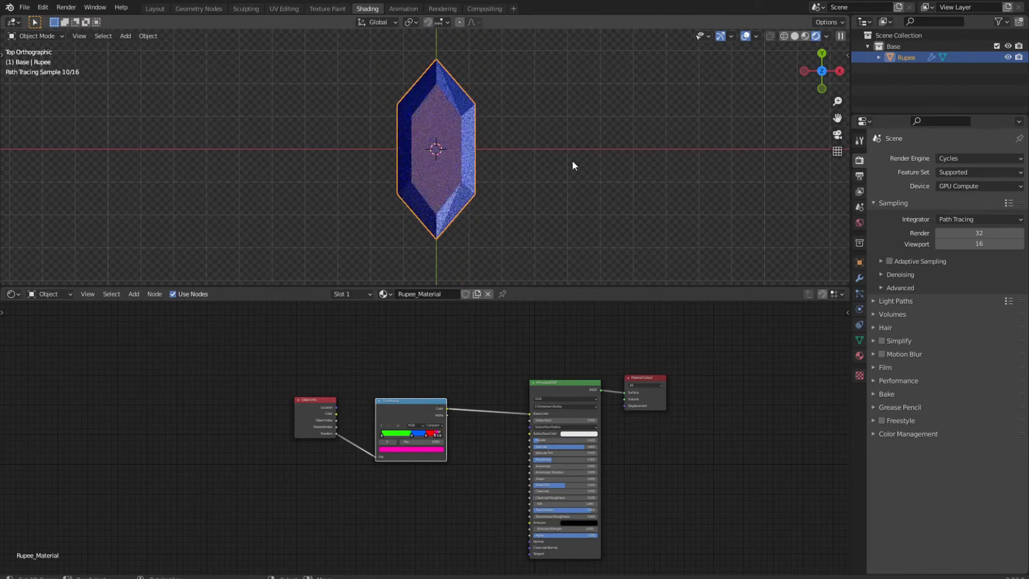
key("alt+a")
middle_click_drag(484, 162, 524, 182)
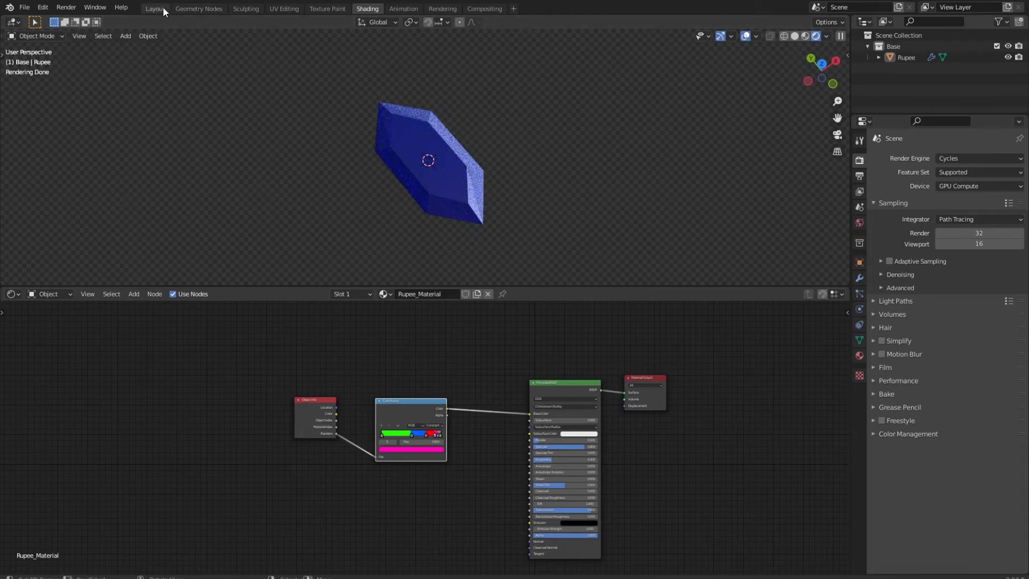
left_click(795, 36)
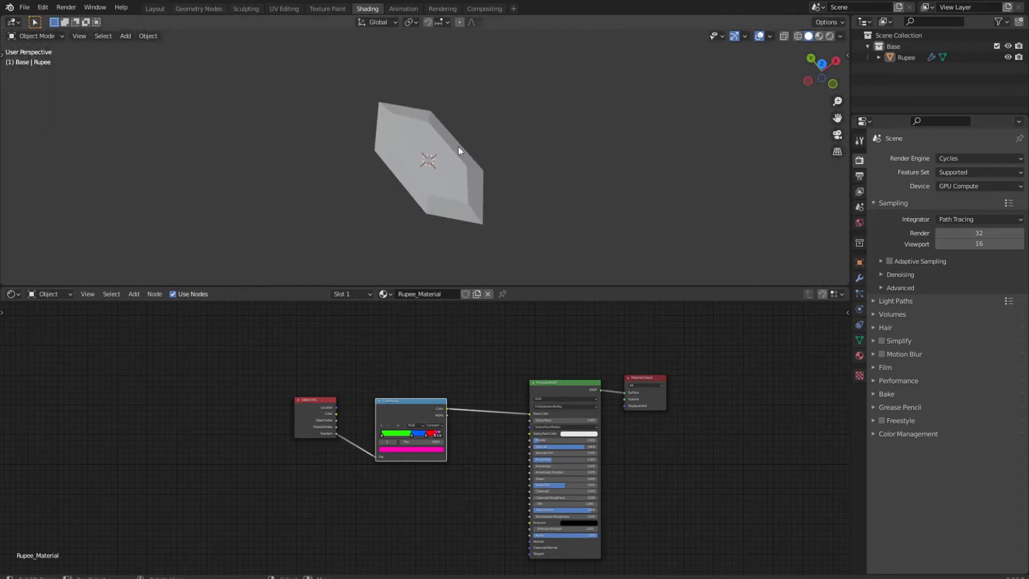
Step: Open the Layout workspace and show the rupee in rendered display, viewed obliquely from above
left_click(154, 8)
scroll(517, 193, "down", 8)
middle_click_drag(547, 141, 604, 199)
scroll(569, 194, "up", 5)
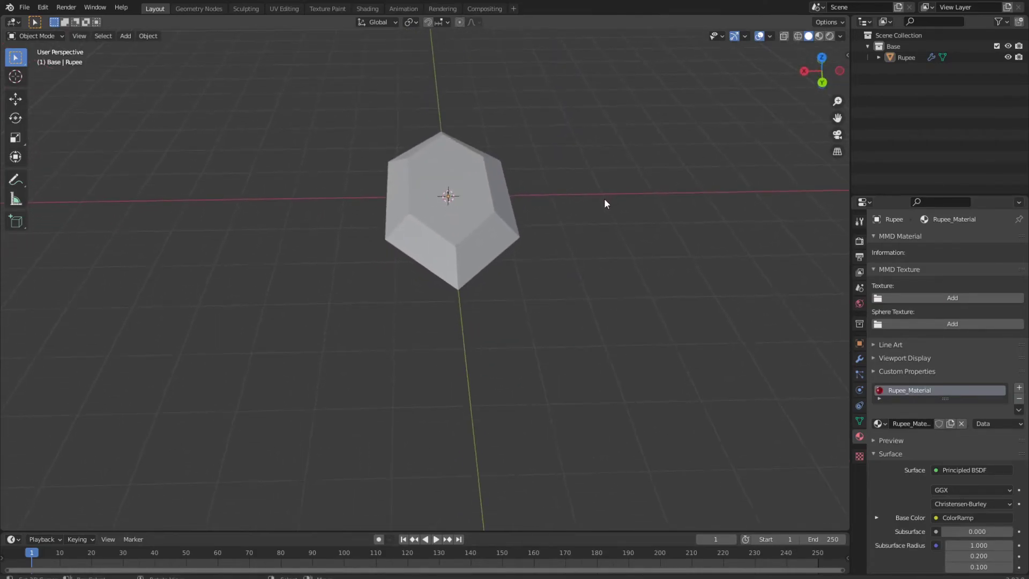
scroll(603, 199, "down", 2)
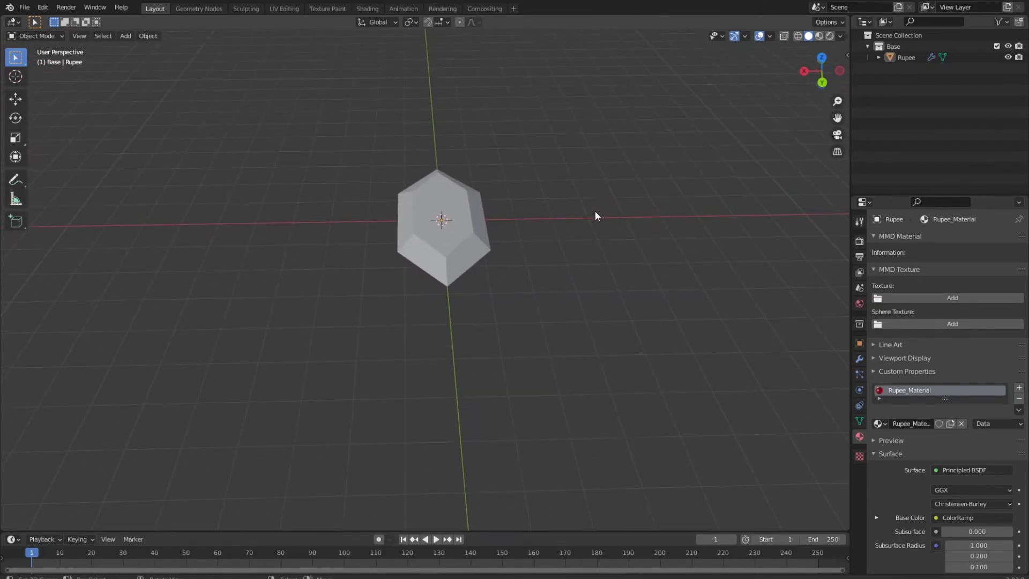
left_click(830, 36)
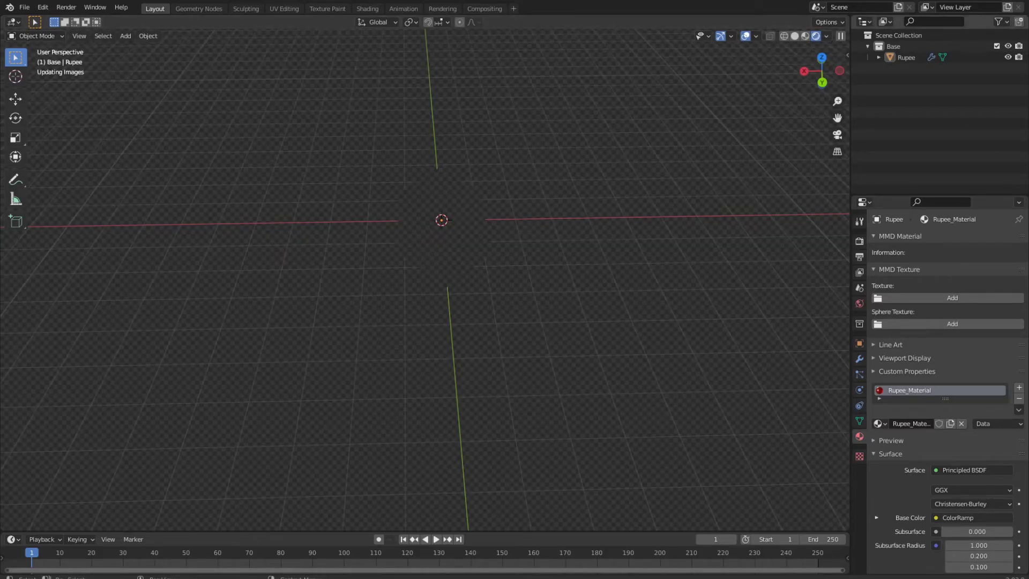
left_click(447, 251)
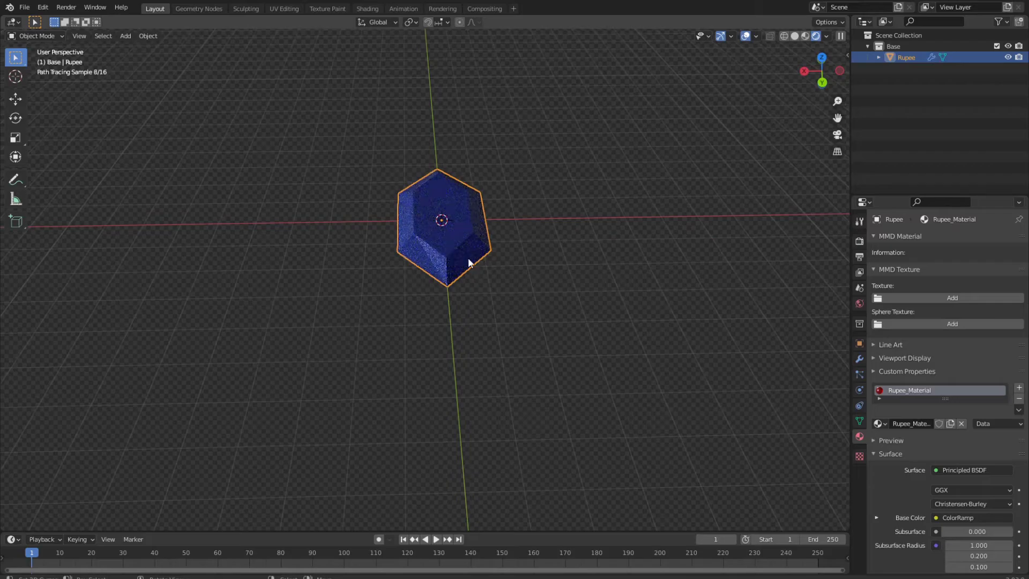
left_click(589, 265)
Step: Duplicate the rupee eight times and scatter the copies around it to test the random per-object colours
left_click(434, 244)
key("shift+d")
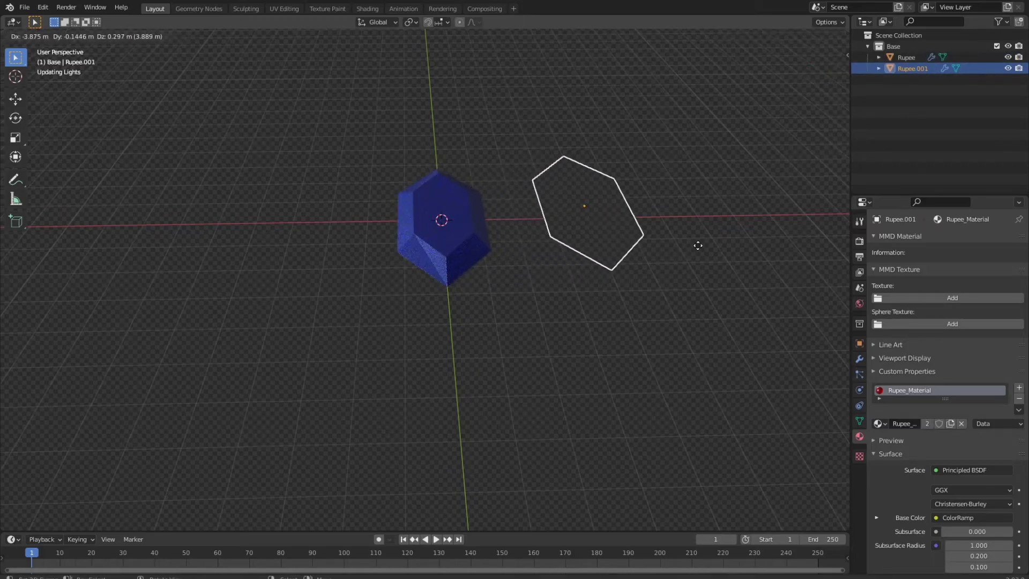
left_click(697, 245)
key("shift+d")
left_click(352, 214)
key("shift+d")
left_click(358, 404)
key("shift+d")
left_click(532, 177)
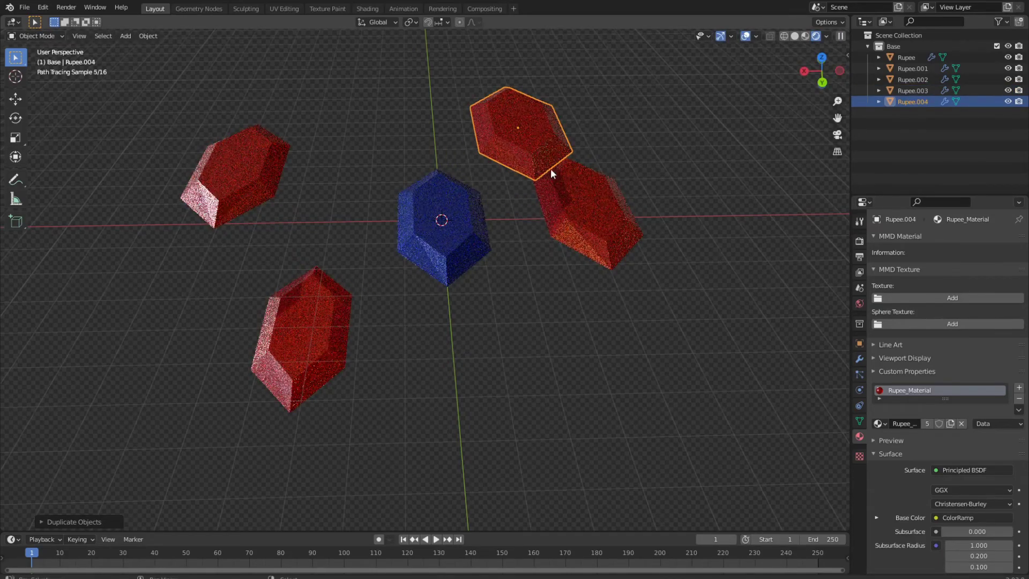
key("shift+d")
left_click(786, 253)
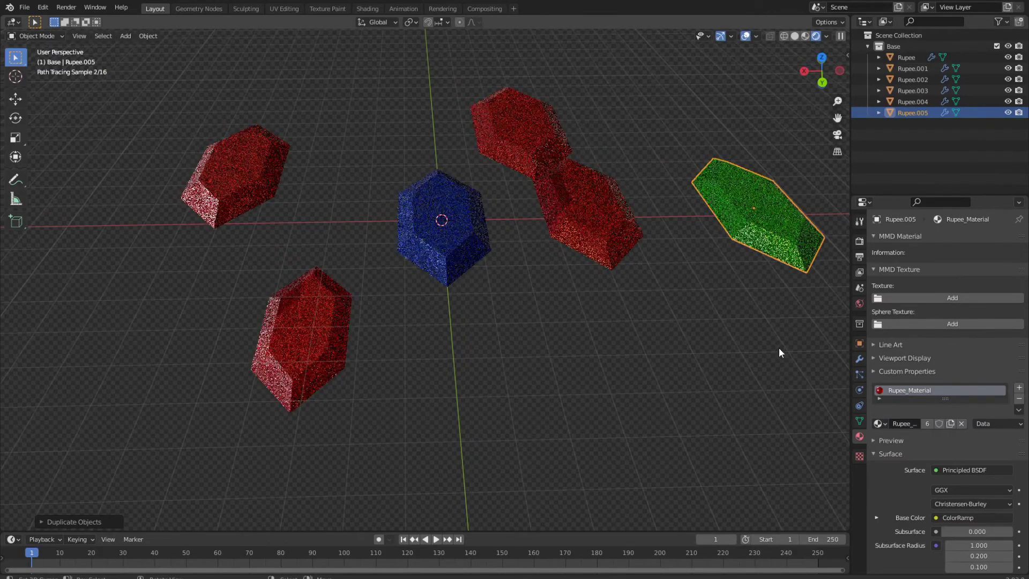
key("shift+d")
left_click(573, 478)
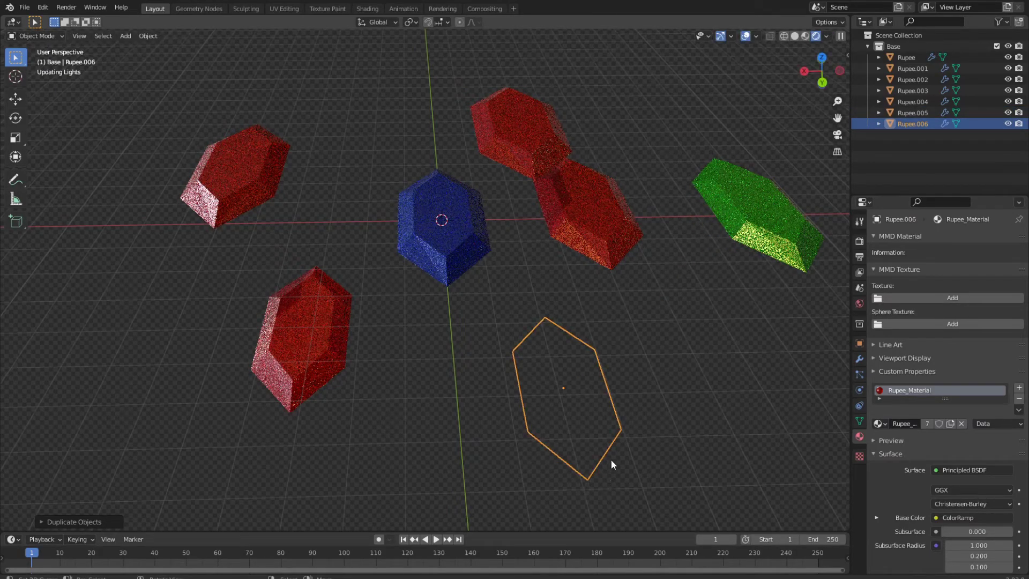
key("shift+d")
left_click(803, 414)
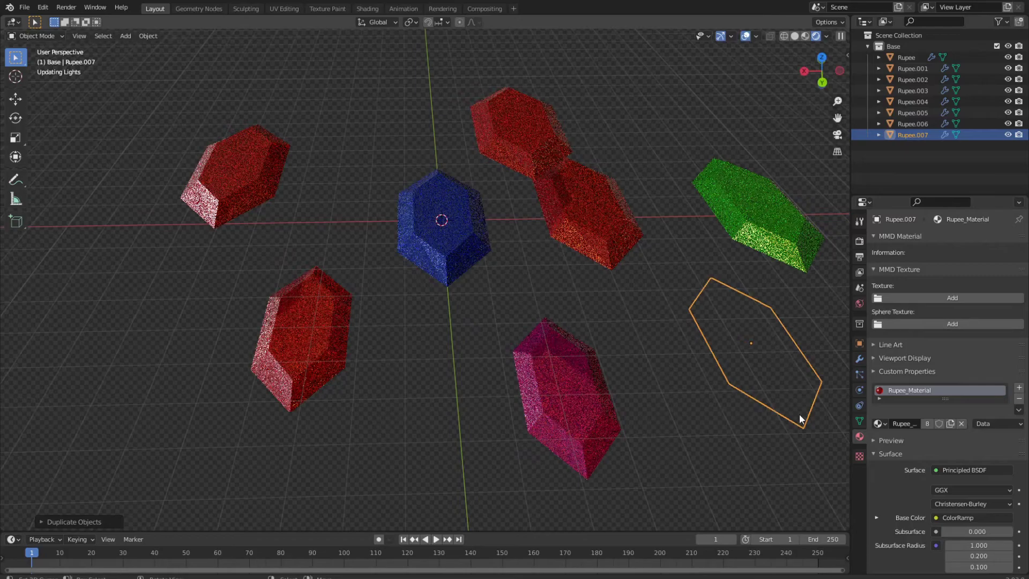
key("shift+d")
left_click(374, 166)
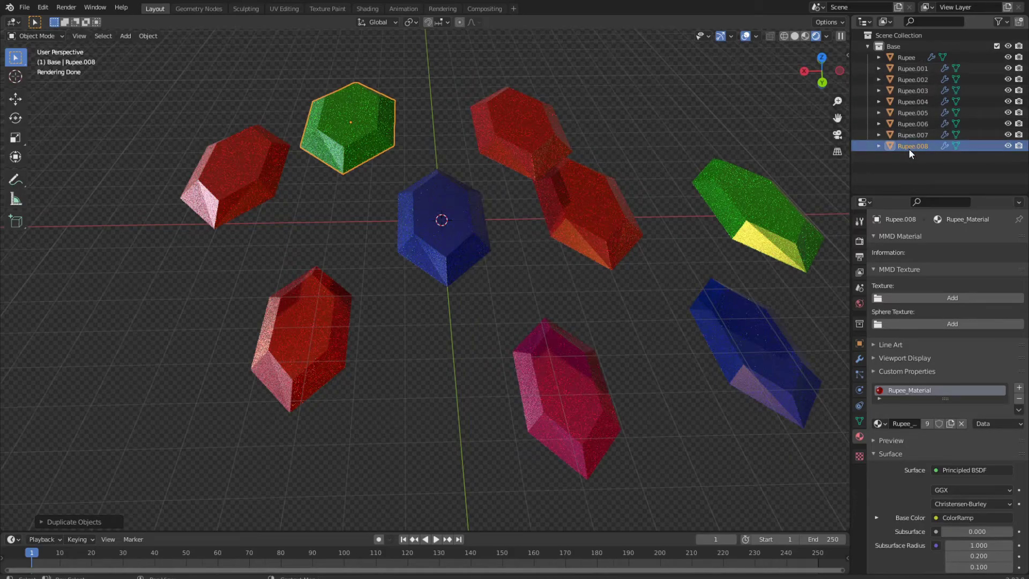
Step: Delete all eight rupee copies, keeping only the original rupee at the origin
key("alt+a")
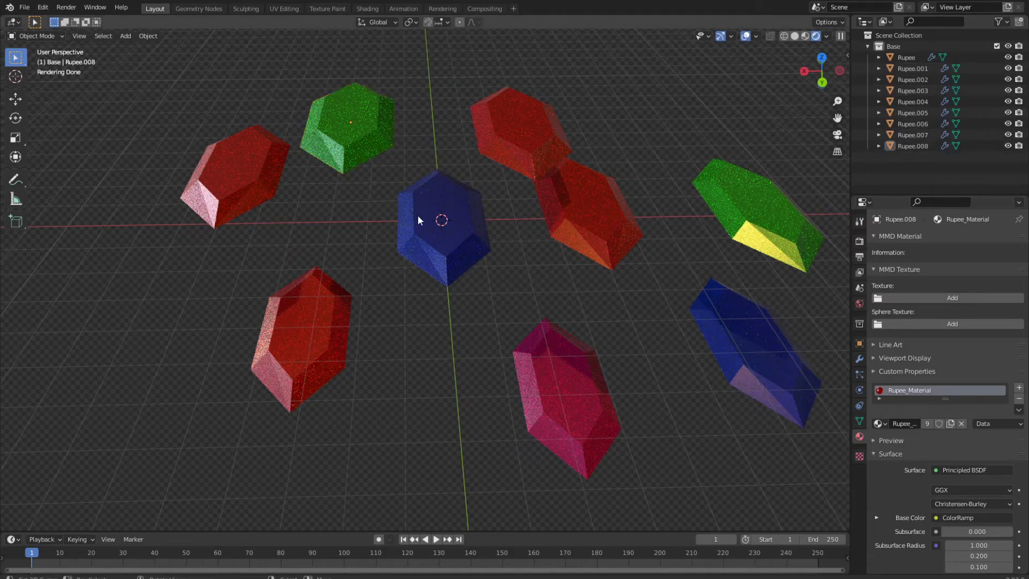
key("a")
left_click(437, 219, "shift")
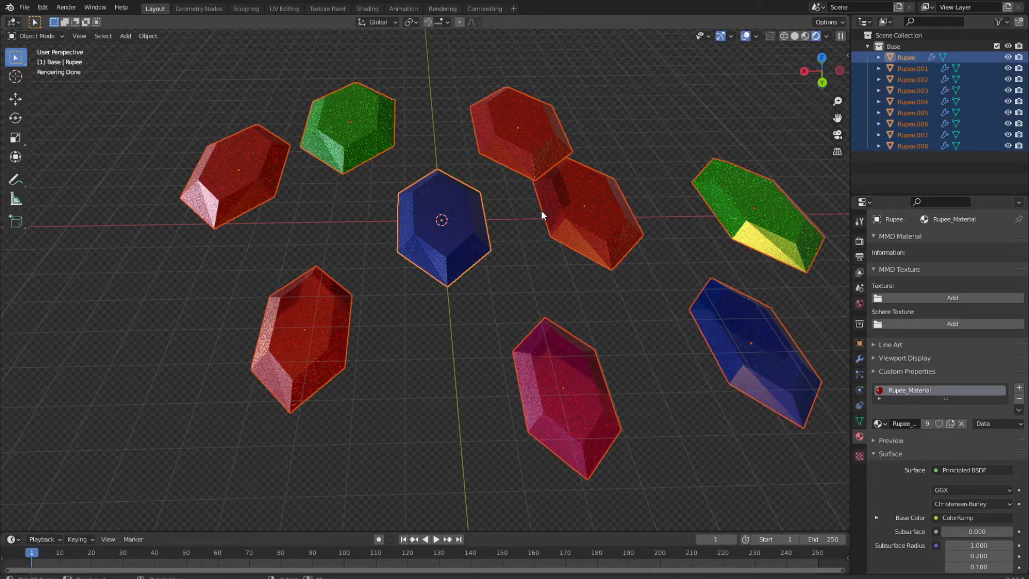
left_click(455, 220)
left_click(504, 131)
left_click(587, 202, "shift")
left_click(745, 201, "shift")
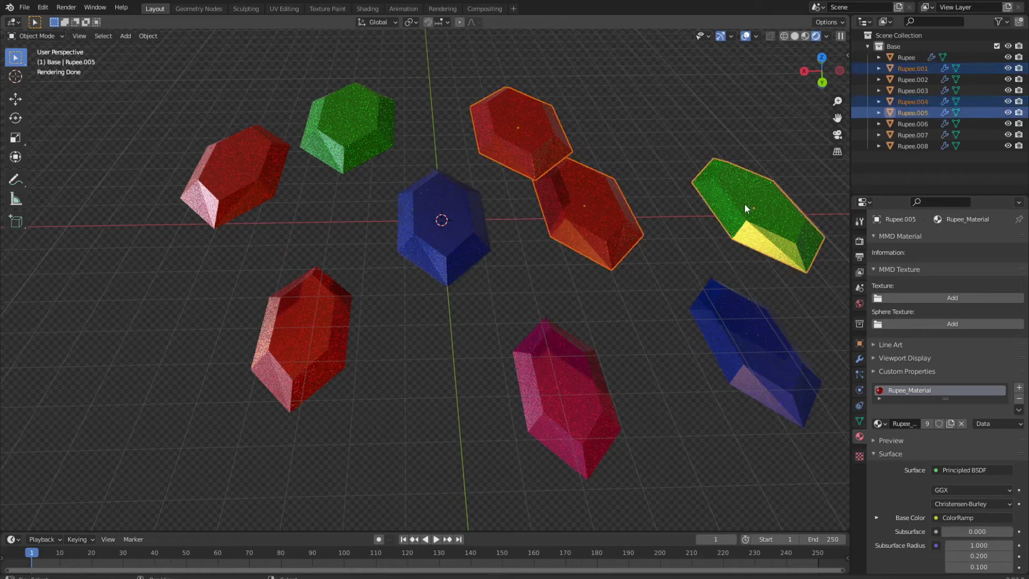
left_click(699, 339, "shift")
left_click(601, 371, "shift")
left_click(314, 346, "shift")
left_click(221, 219, "shift")
left_click(326, 159, "shift")
key("x")
left_click(326, 156)
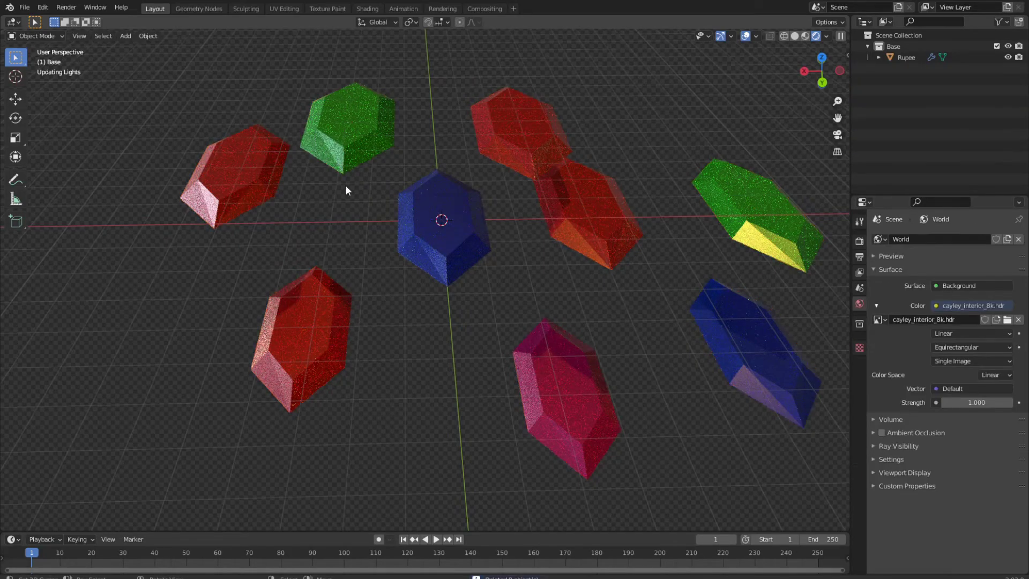
Step: Collapse the Base collection and leave the original rupee deselected
left_click(868, 47)
left_click(467, 228)
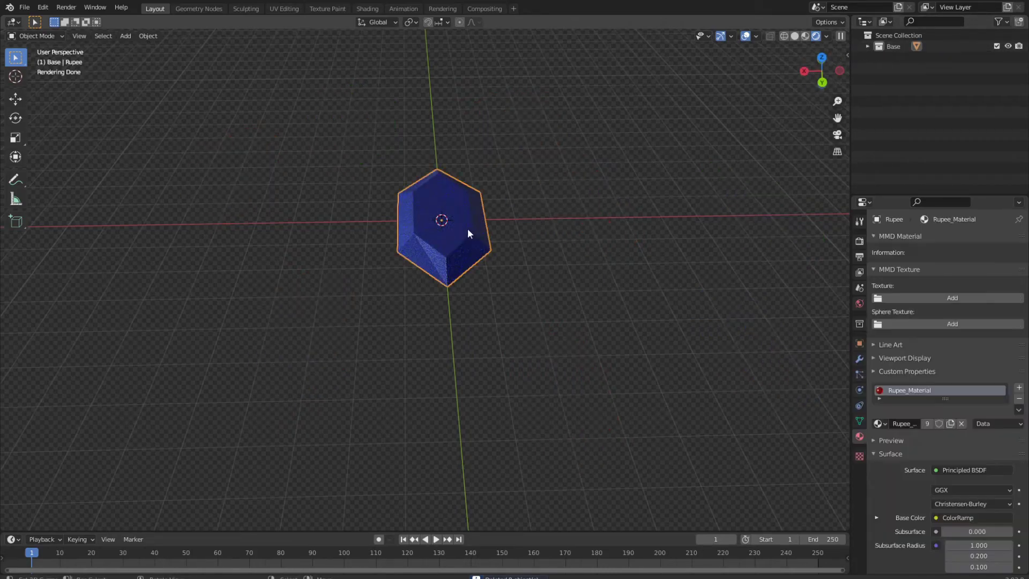
left_click(501, 229)
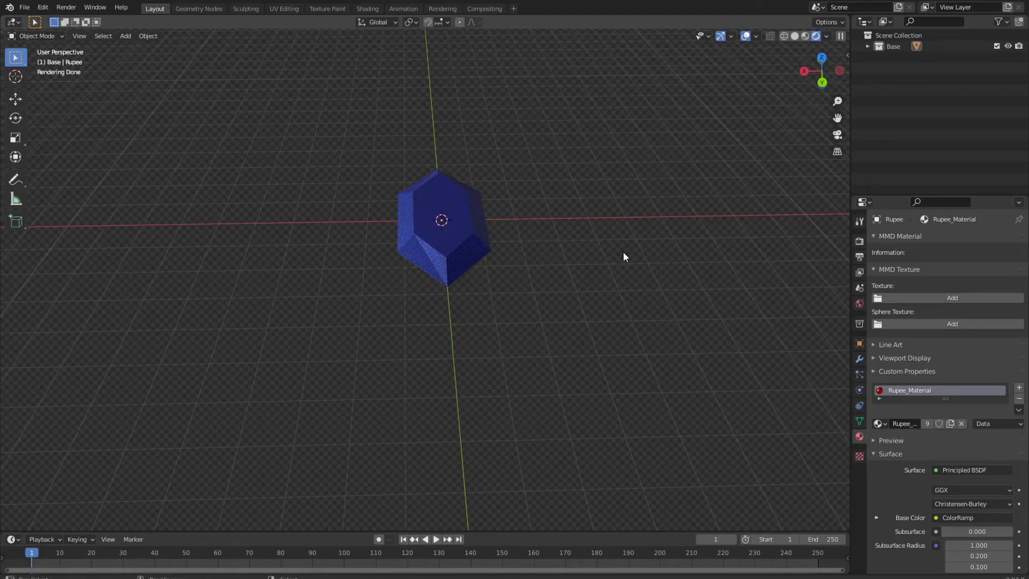
key("shift+a")
mouse_move(605, 466)
left_click(126, 37)
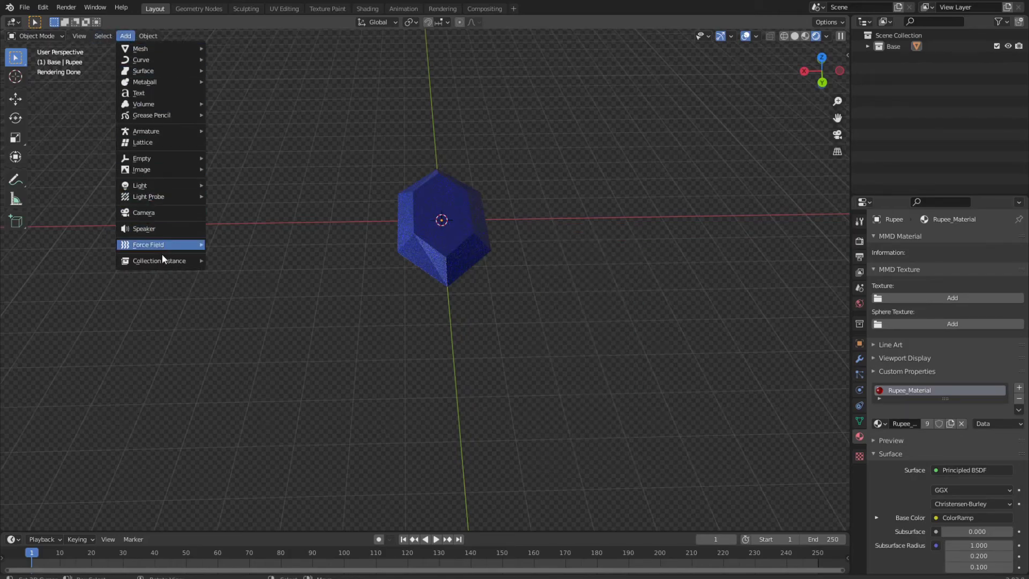
mouse_move(162, 260)
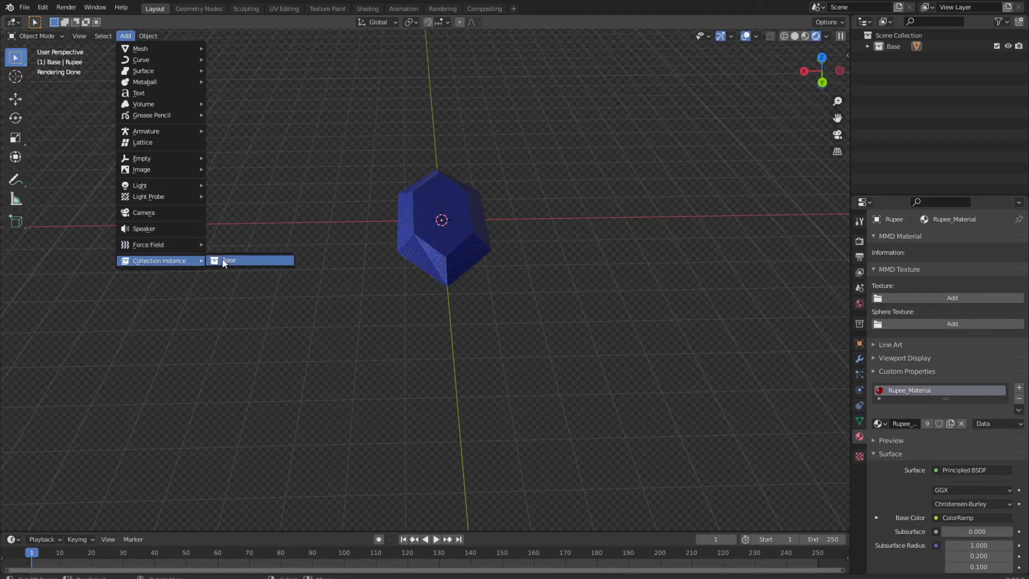
Step: Expand the Base collection and add a collection instance of it to the scene
left_click(869, 46)
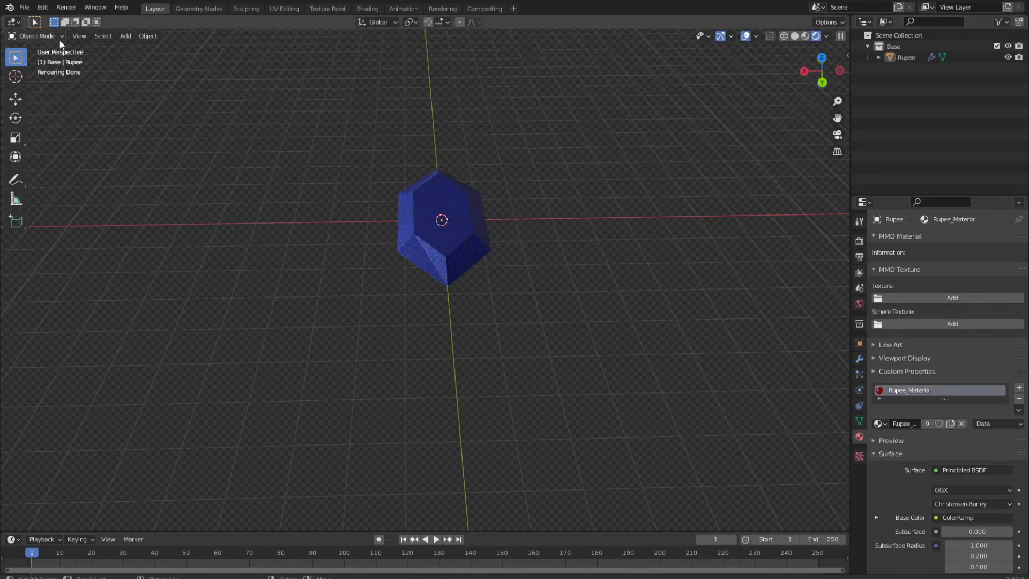
left_click(124, 36)
mouse_move(137, 245)
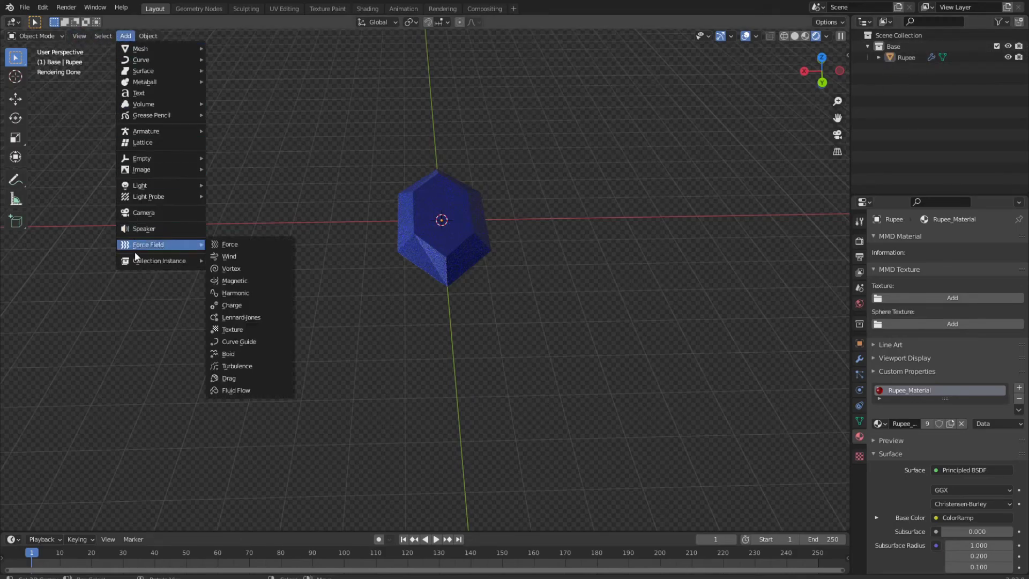
left_click(246, 261)
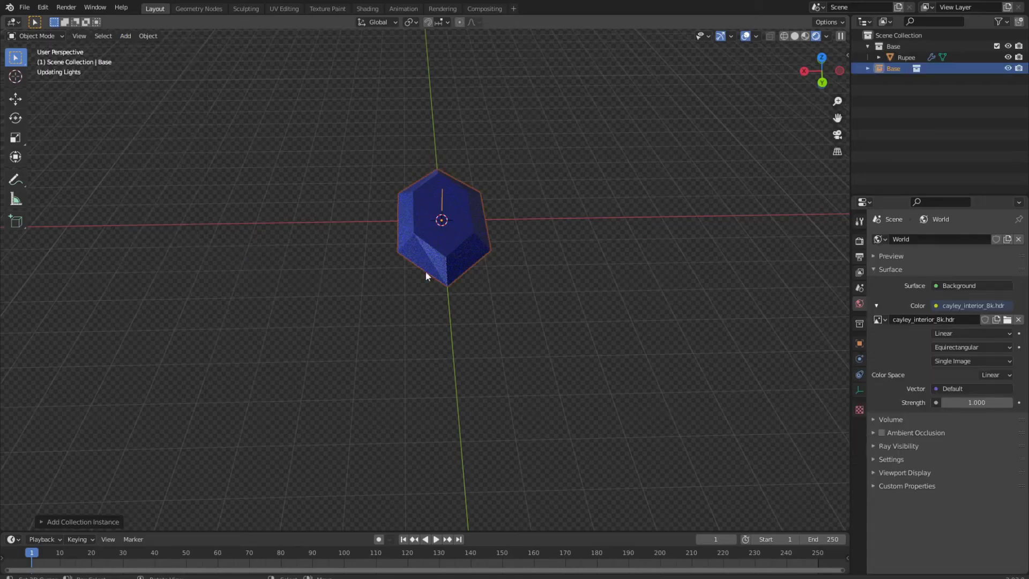
Step: Move the new Base instance along the negative X axis until it stands clear beside the original rupee
key("g")
key("x")
left_click(726, 246)
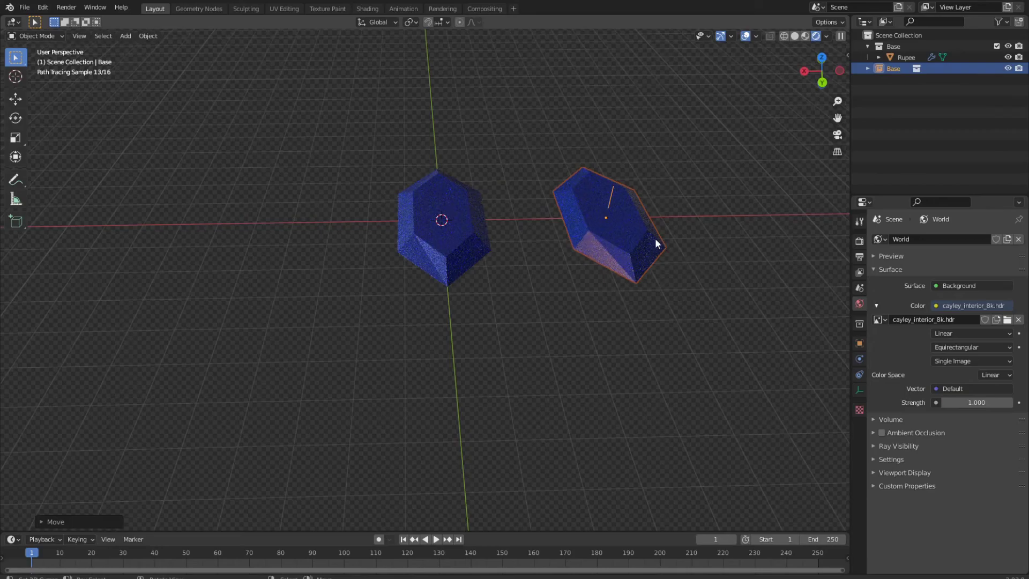
Step: Duplicate the Base instance twelve times, scattering the copies around the original rupee to test the random per-object colours
key("shift+d")
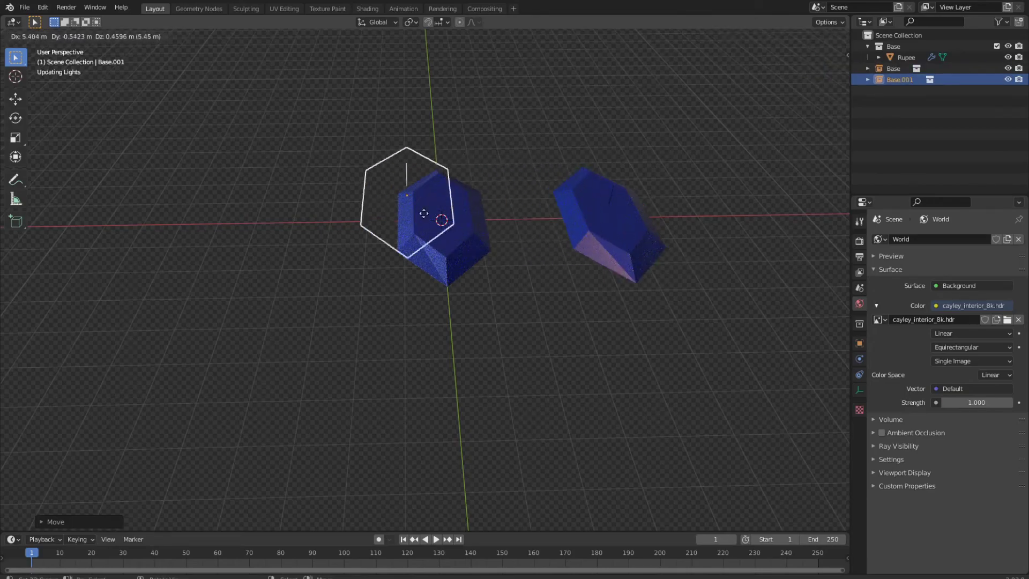
left_click(276, 214)
key("shift+d")
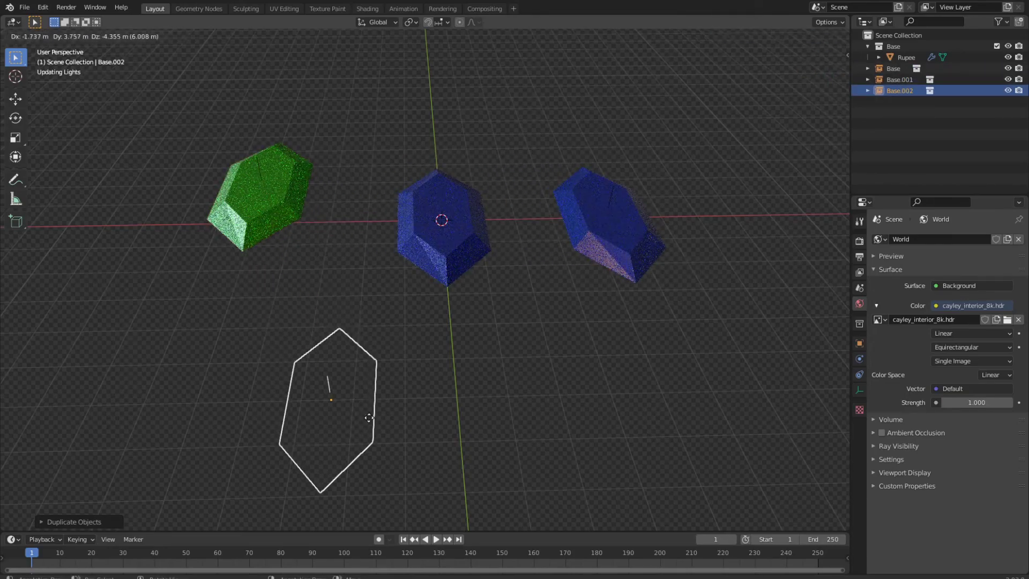
left_click(369, 417)
key("shift+d")
left_click(760, 381)
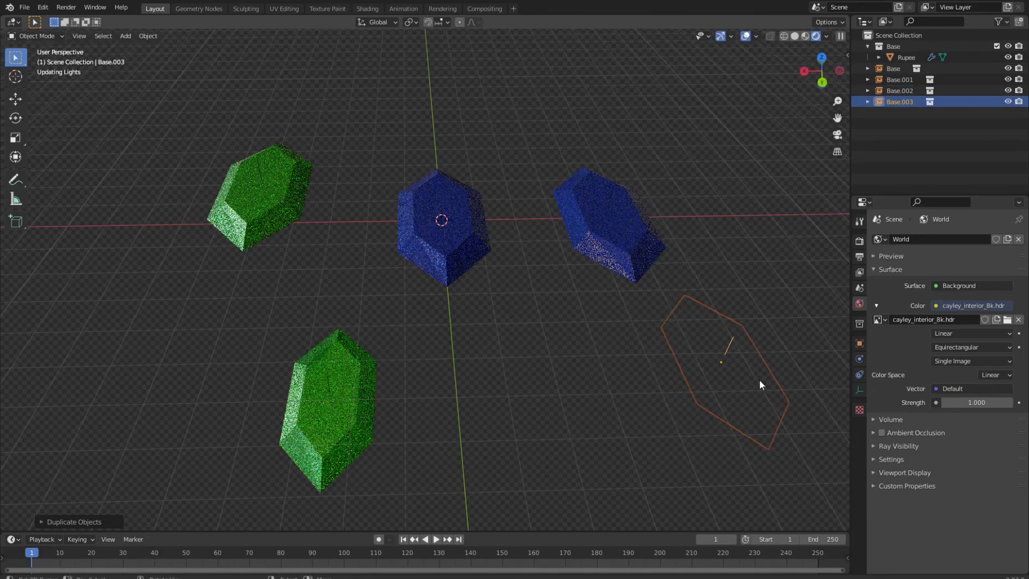
key("shift+d")
left_click(762, 130)
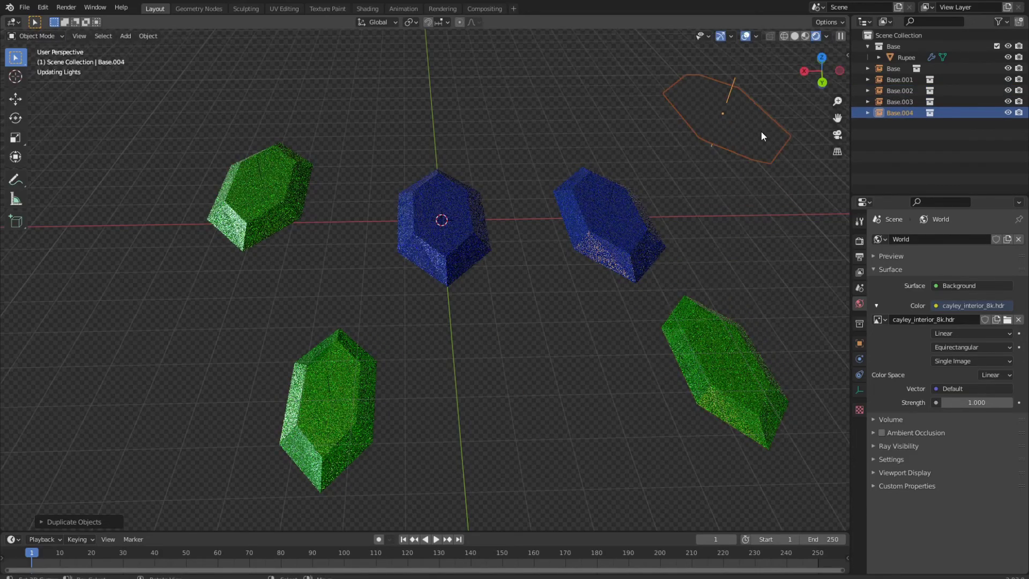
key("shift+d")
left_click(433, 83)
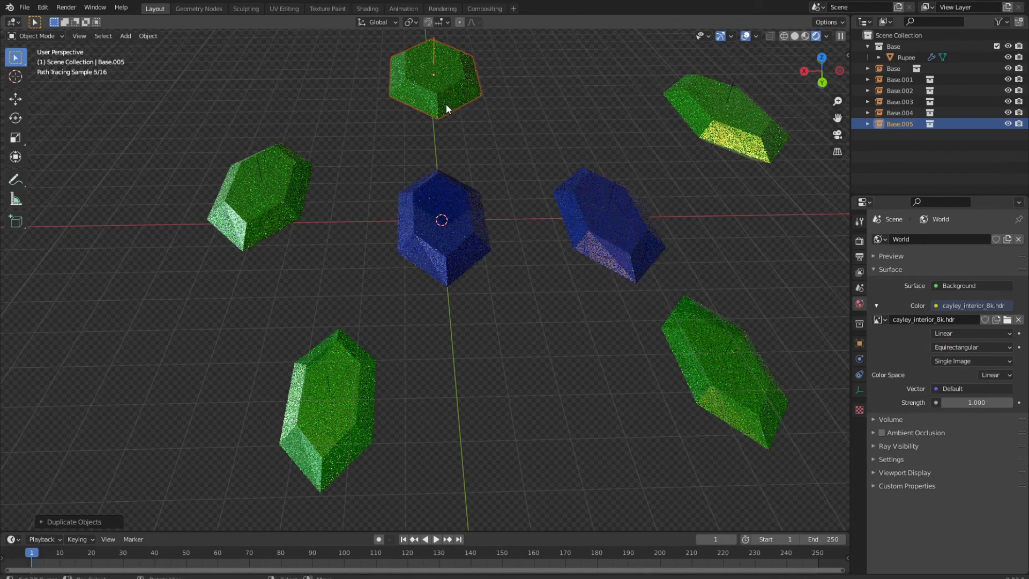
key("shift+d")
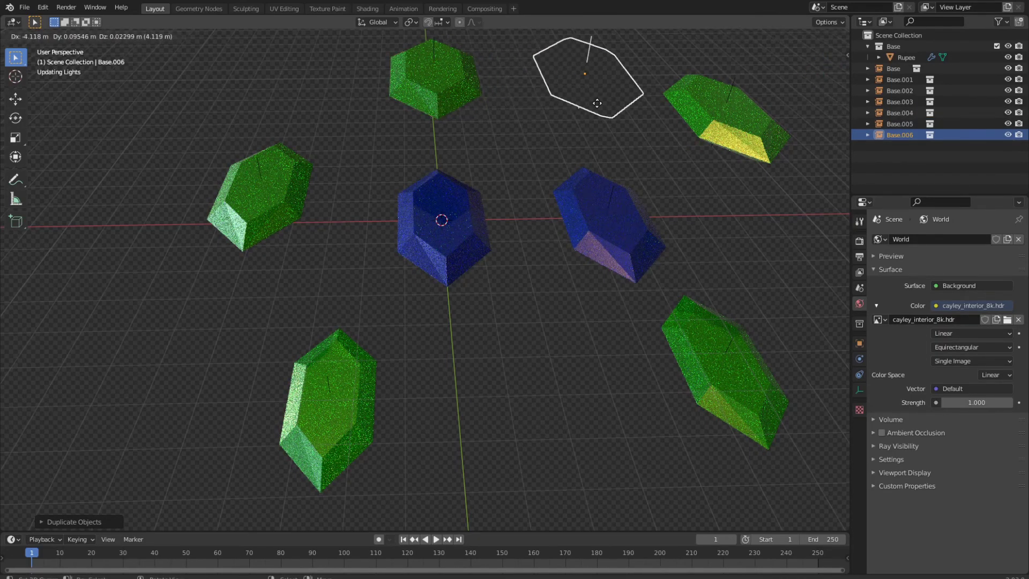
left_click(635, 110)
scroll(603, 87, "down", 4)
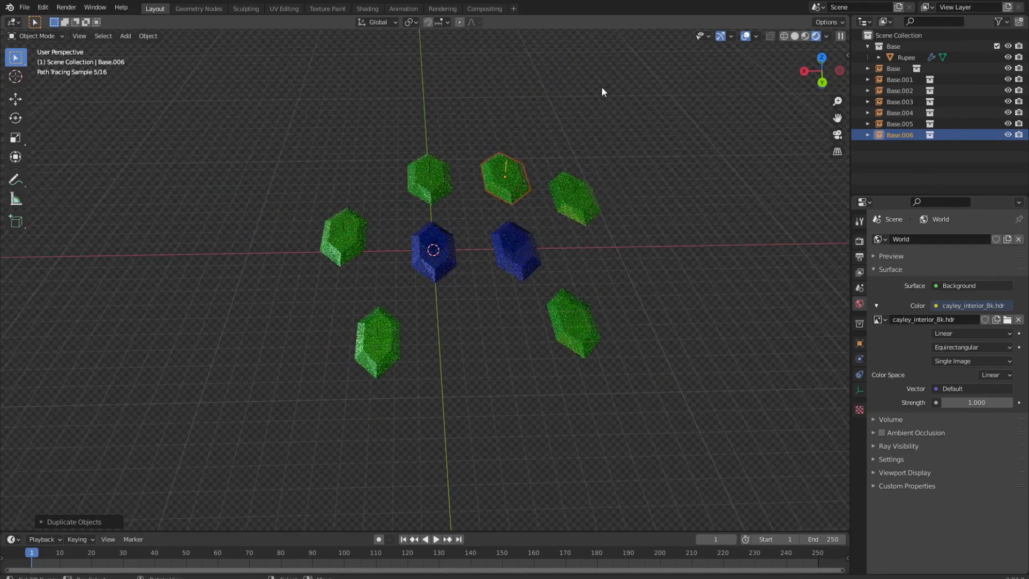
key("shift+d")
left_click(314, 149)
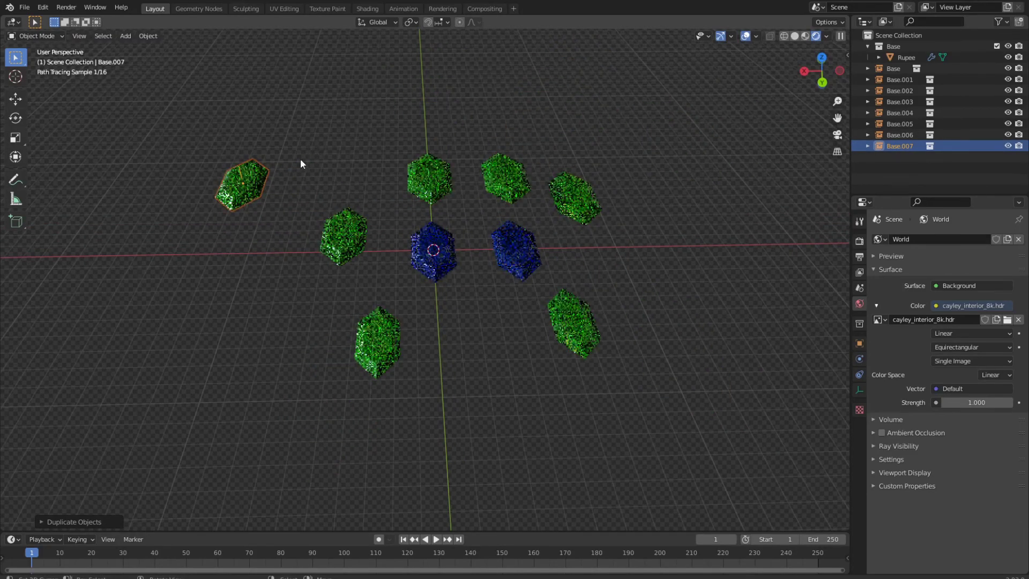
key("shift+d")
left_click(588, 370)
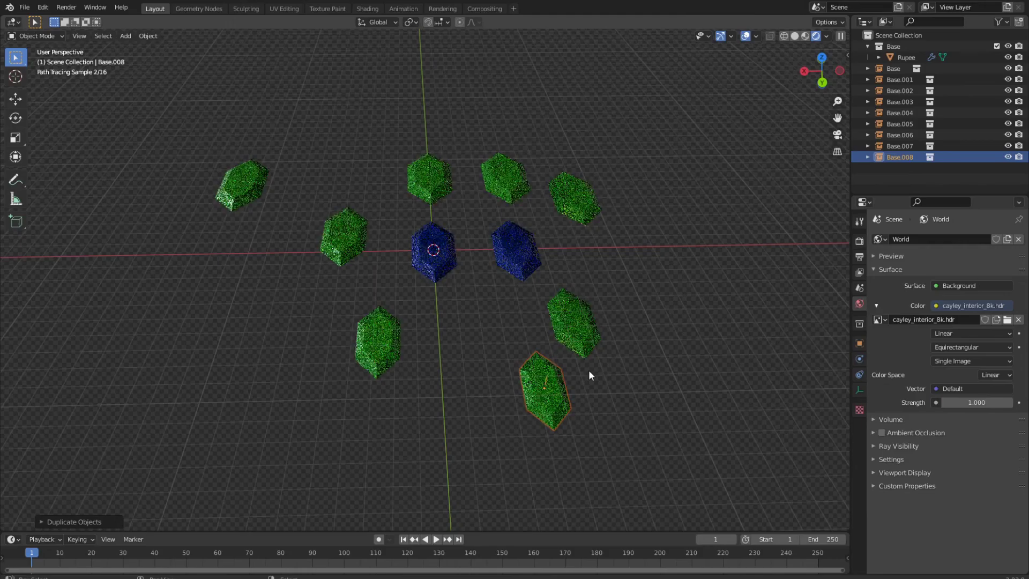
key("shift+d")
left_click(709, 290)
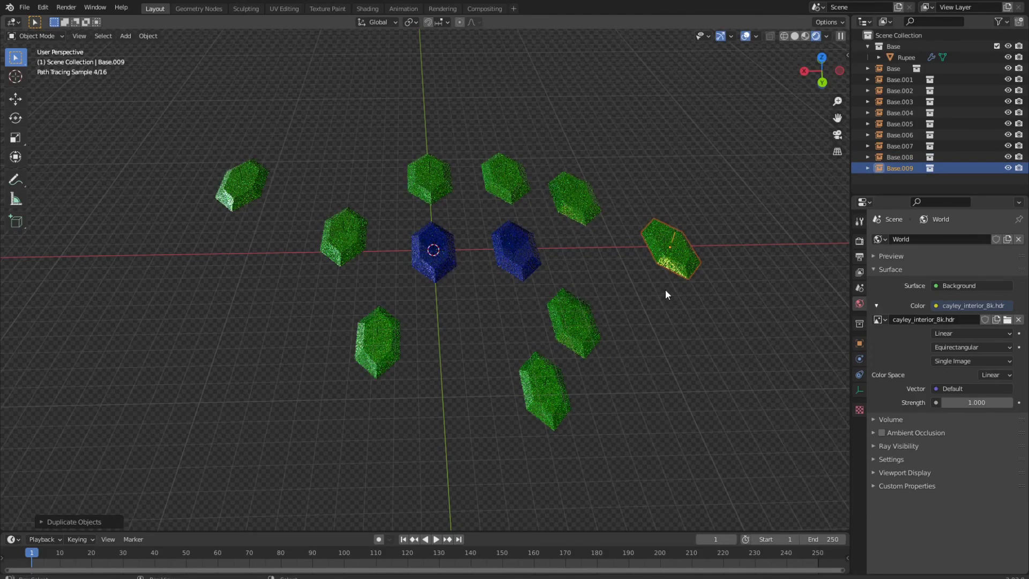
key("shift+d")
left_click(594, 167)
key("shift+d")
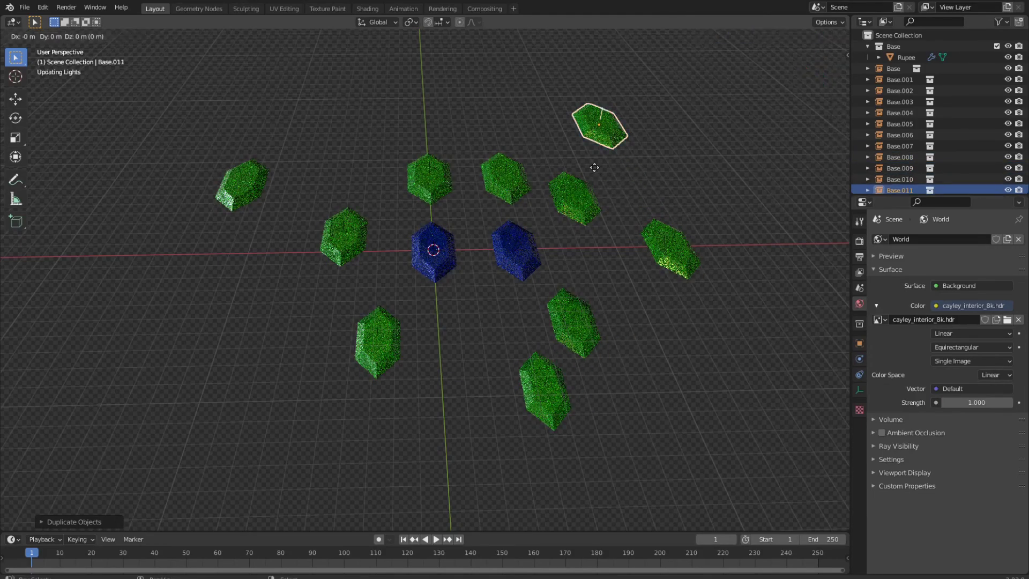
left_click(428, 403)
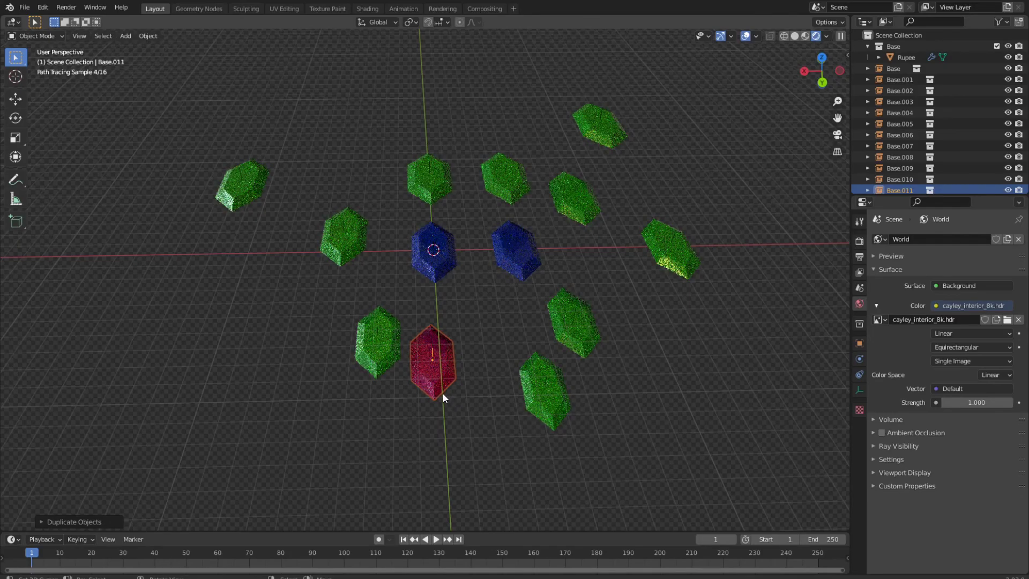
key("shift+d")
left_click(704, 394)
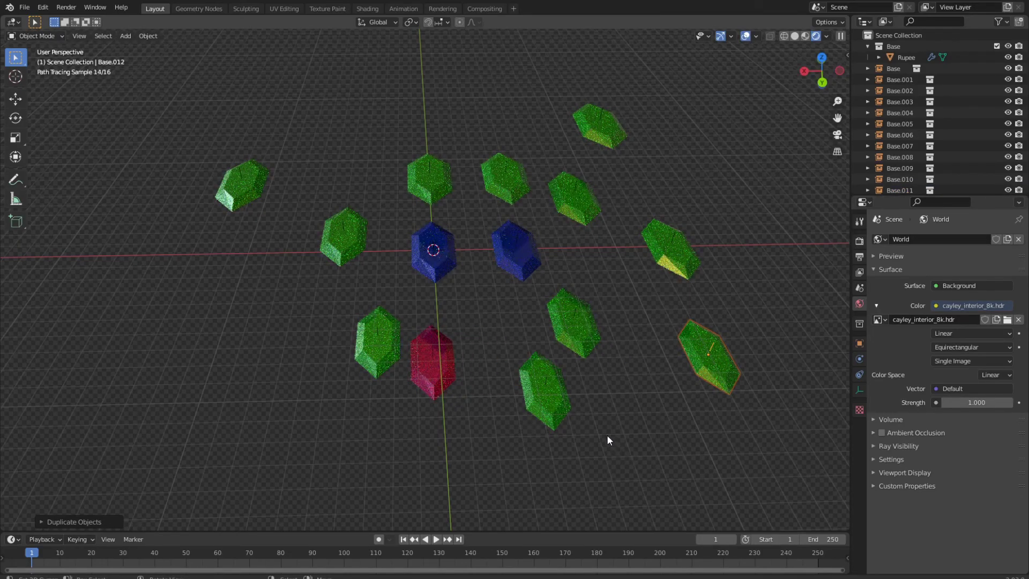
mouse_move(605, 358)
middle_mouse_down()
mouse_move(535, 300)
mouse_move(465, 295)
mouse_move(466, 332)
mouse_move(582, 350)
mouse_move(654, 339)
mouse_move(647, 329)
mouse_move(624, 377)
mouse_move(529, 363)
mouse_move(629, 412)
middle_mouse_up()
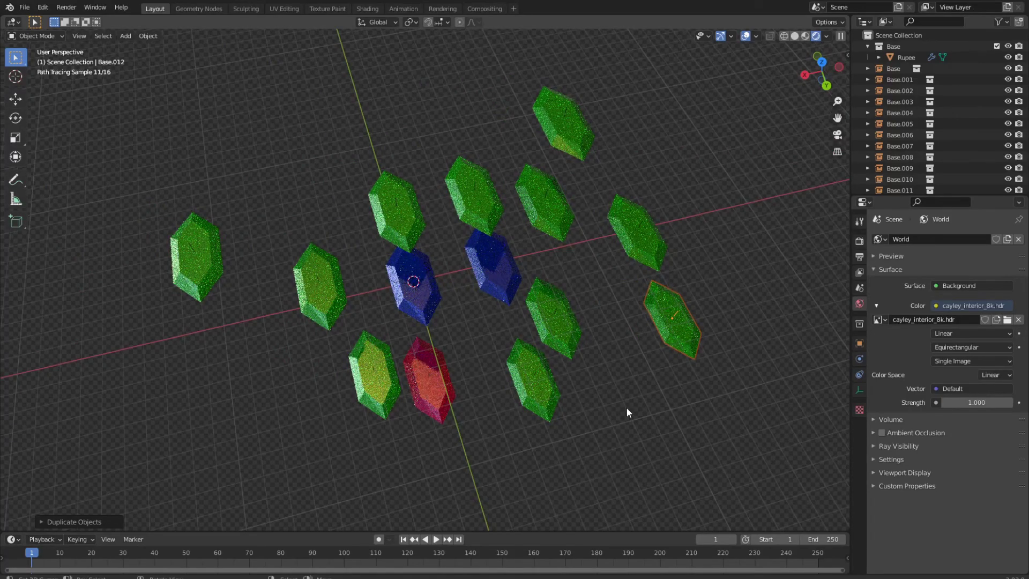
middle_click_drag(603, 404, 597, 371)
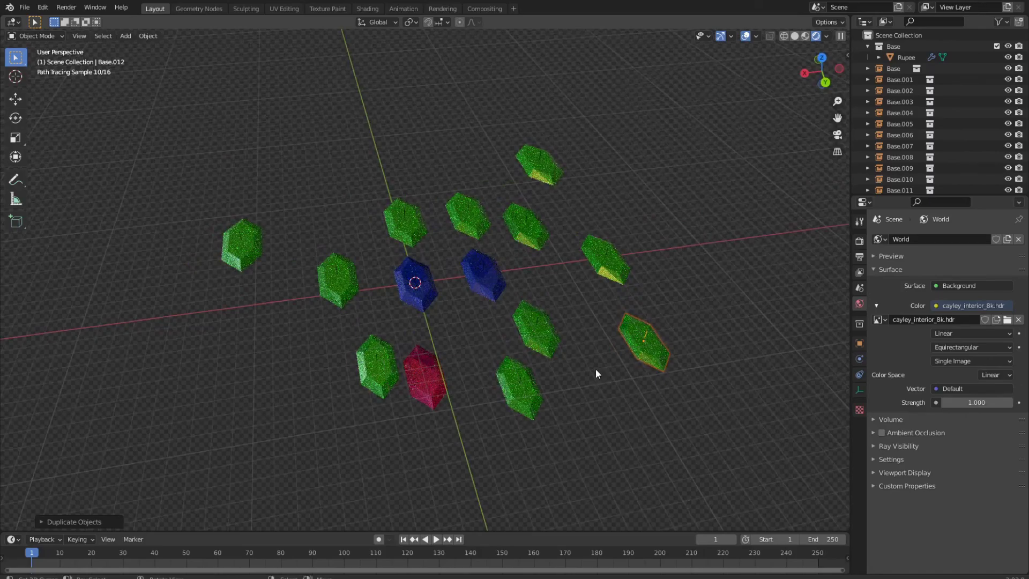